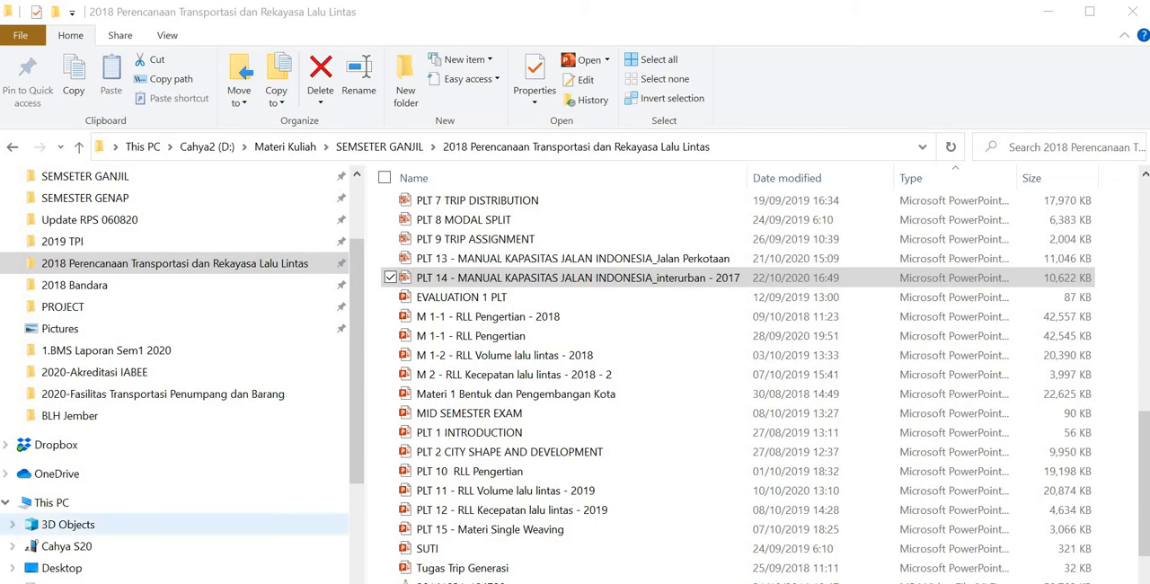
Step: Browse to the Cahya2 (D:) drive and open the KAJI2001 folder
scroll(170, 197, "up", 2)
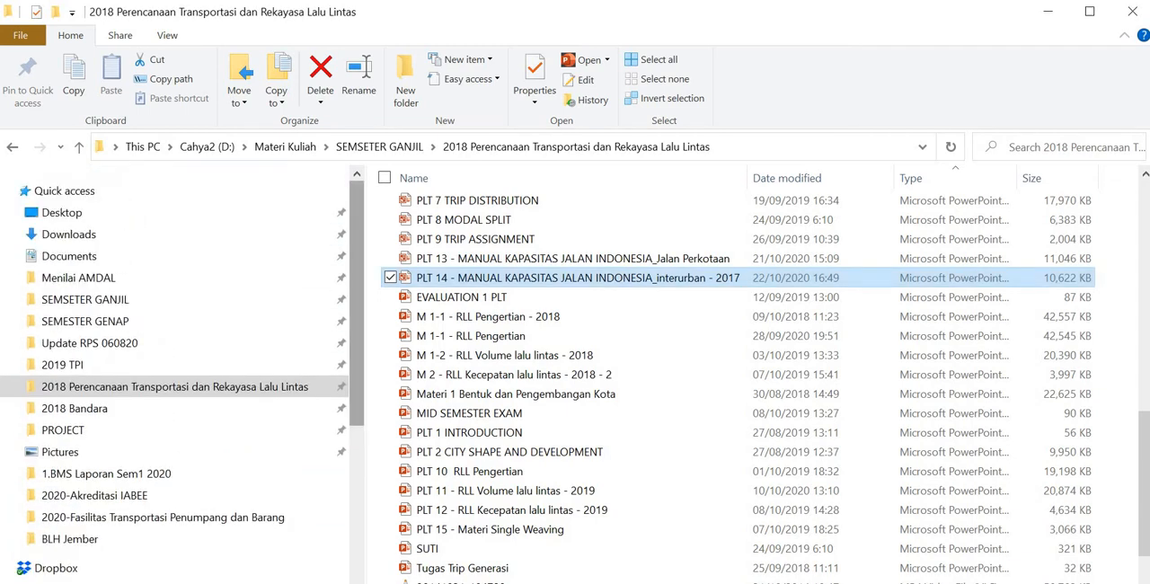
scroll(171, 377, "down", 5)
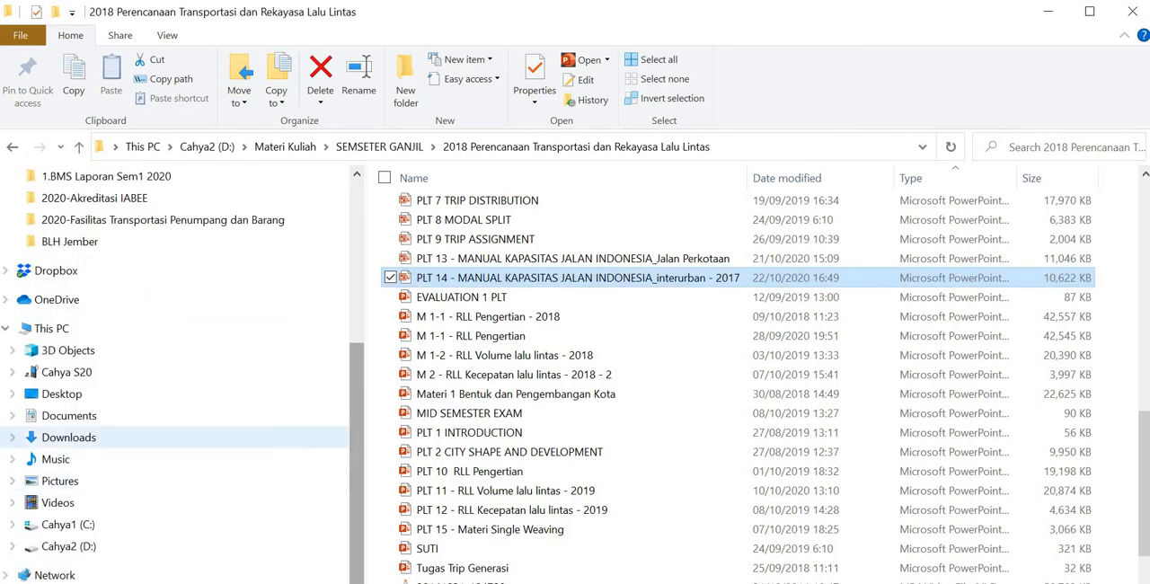
left_click(68, 546)
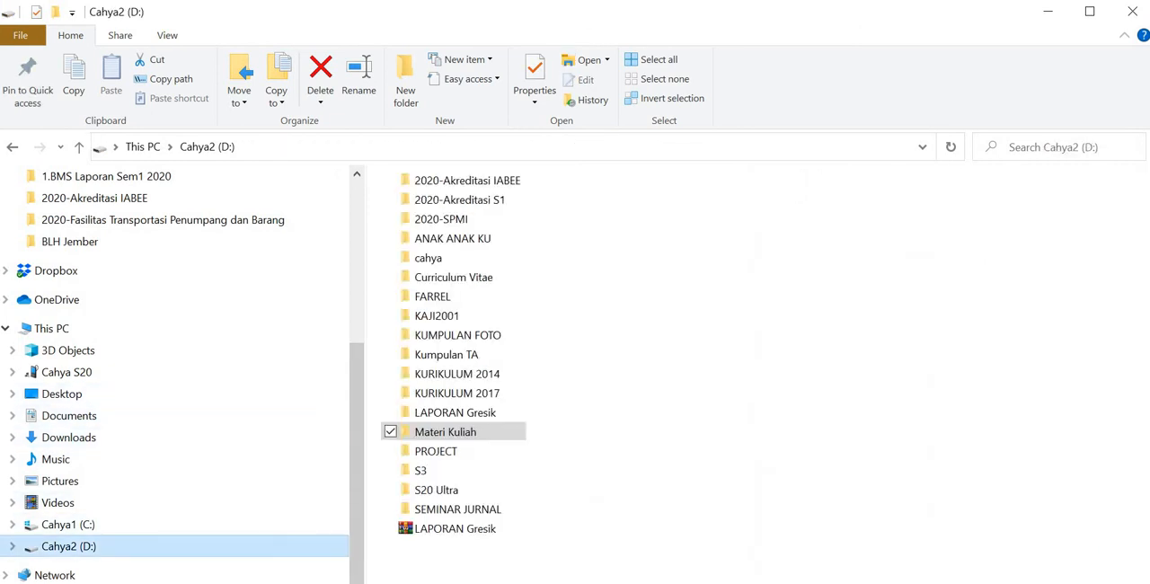
left_click(629, 360)
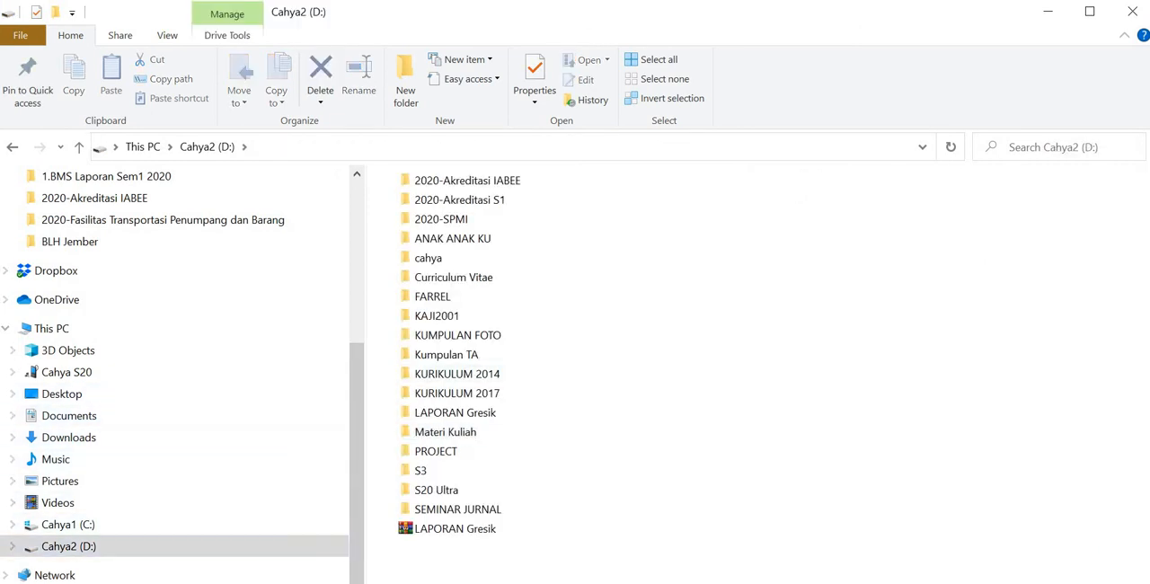
left_click(449, 315)
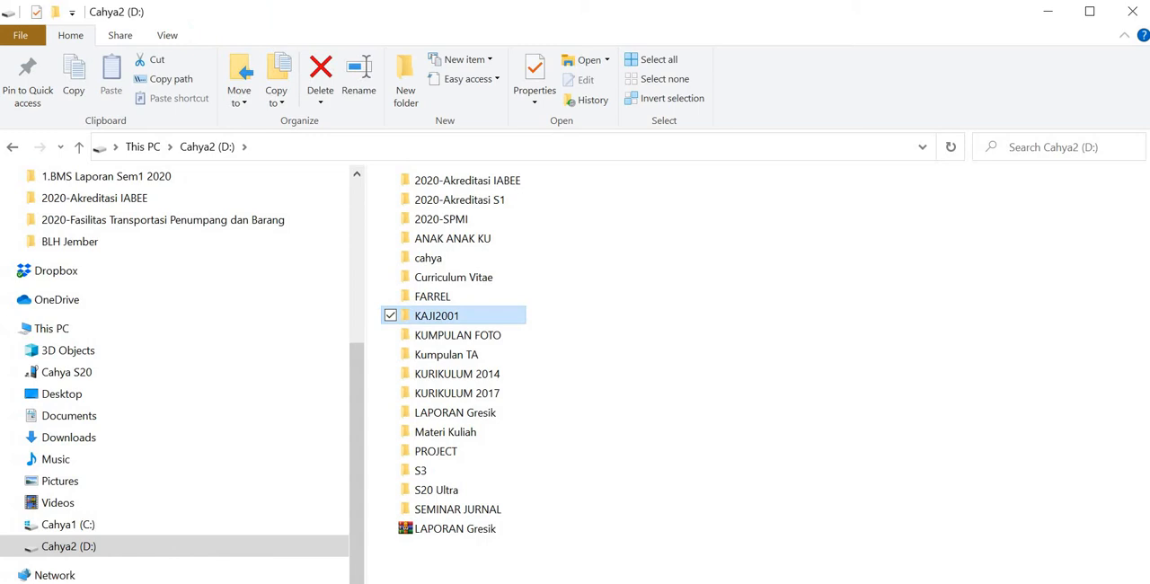
double_click(449, 315)
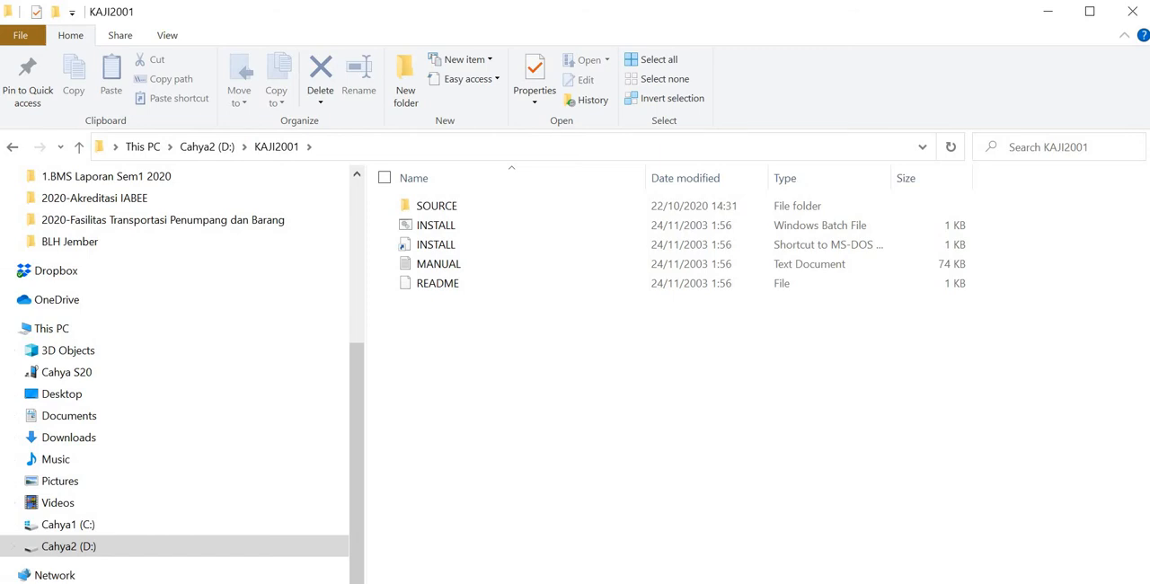
Step: Find DOSBox 0.74-3 among the installed programs and launch it
key("super")
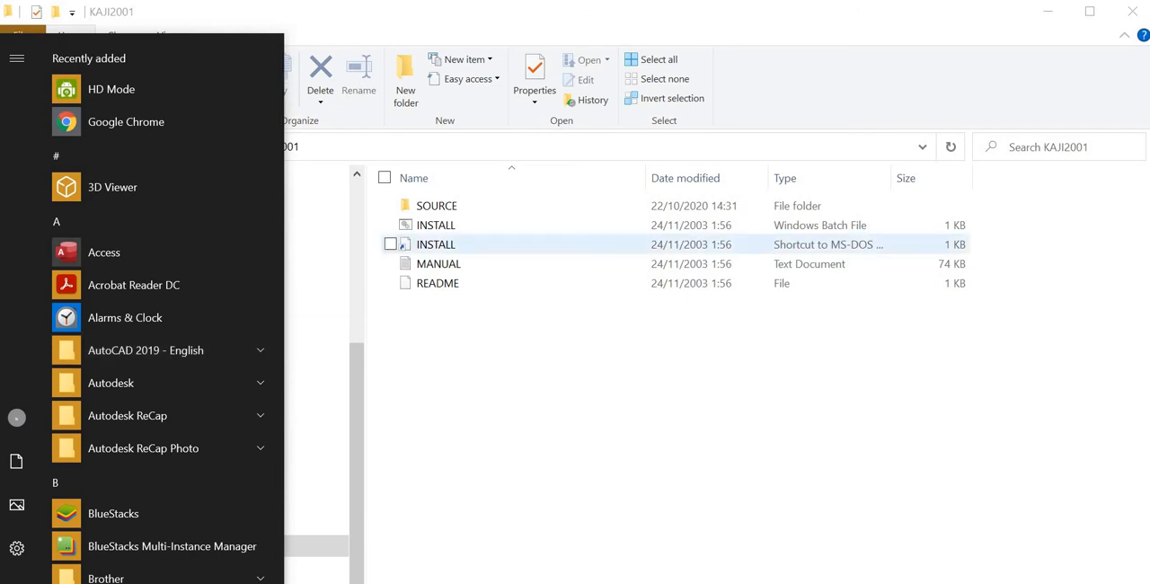
type("do")
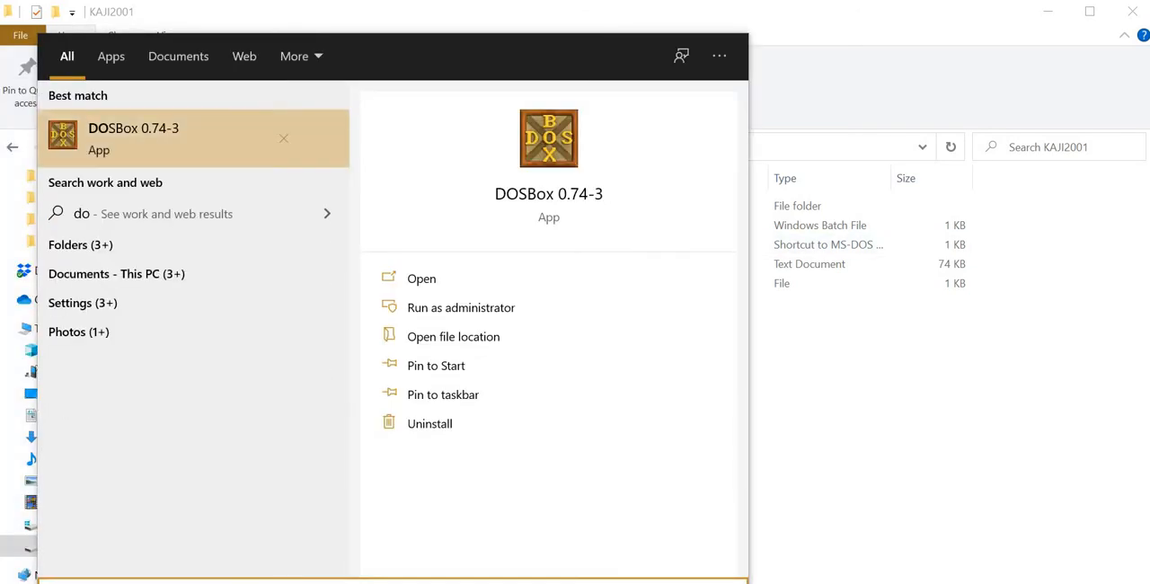
key("Return")
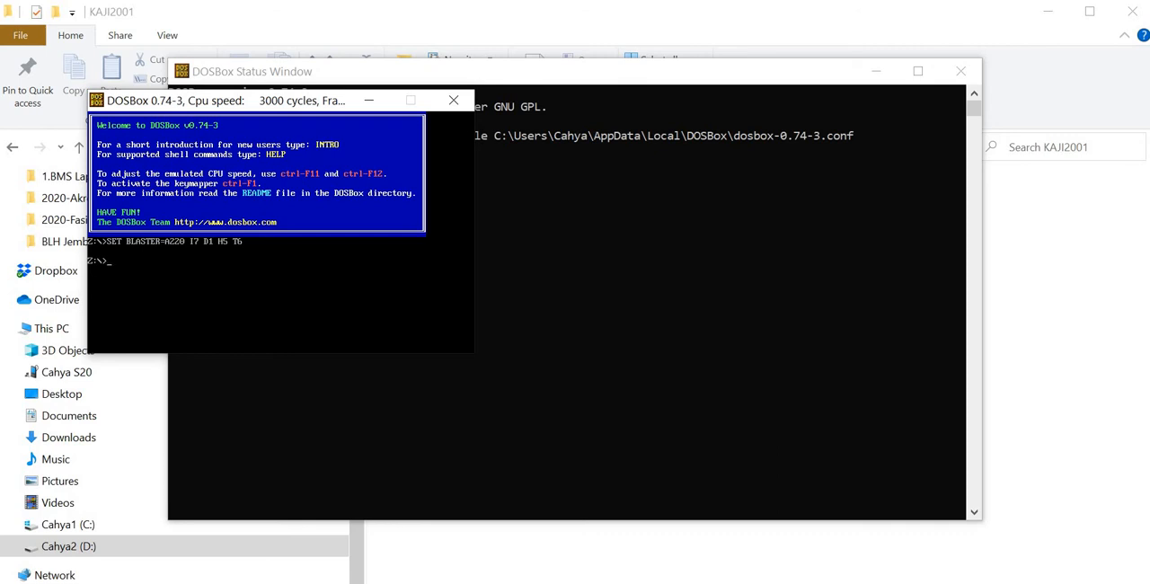
Step: Mount d:\kaji2001\source as drive C in DOSBox
type("mount c: d")
type(":\\kaji2001\\source")
key("Return")
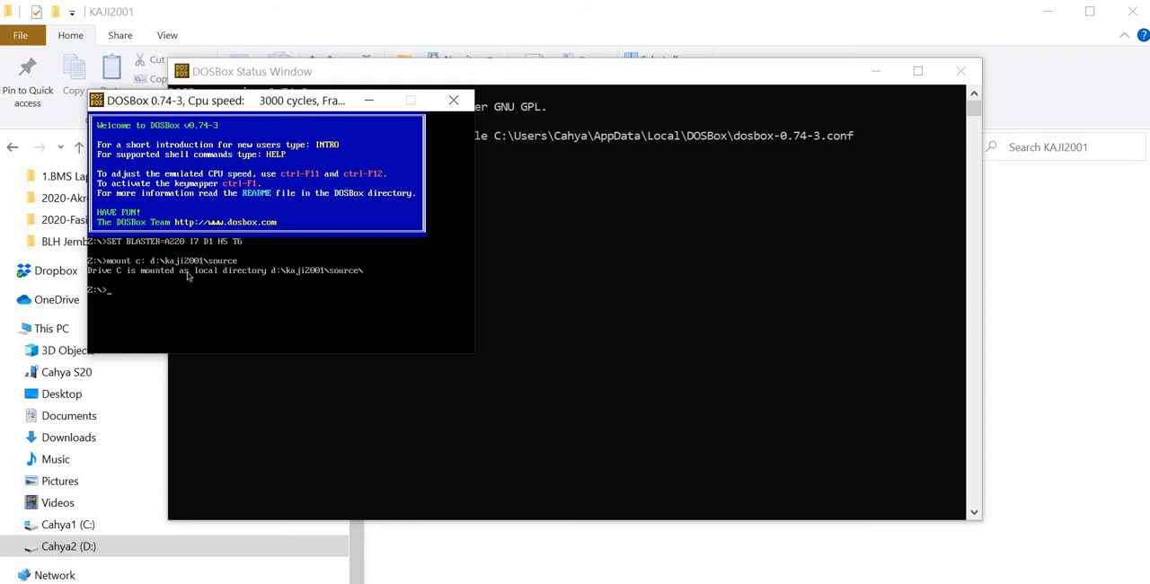
Step: Switch to the mounted drive C and run the kaji program
type("c")
key("Return")
key("BackSpace")
key("BackSpace")
key("BackSpace")
type("kaji")
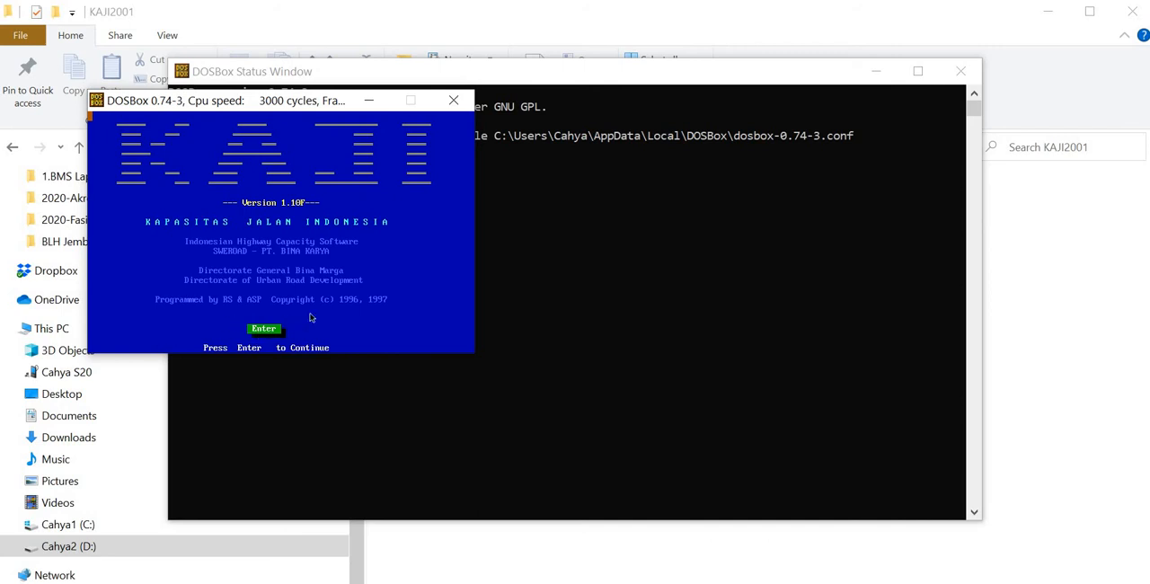
Step: Switch KAJI to full-screen display and begin a new case with the Urban road Links module for the Operation purpose
key("alt+Return")
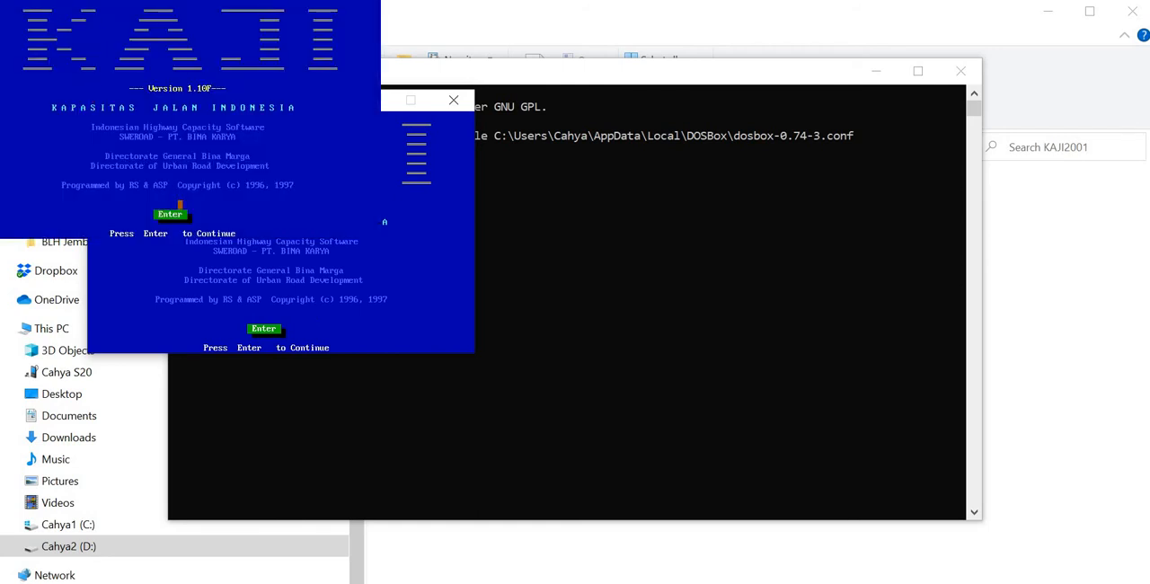
left_click(181, 213)
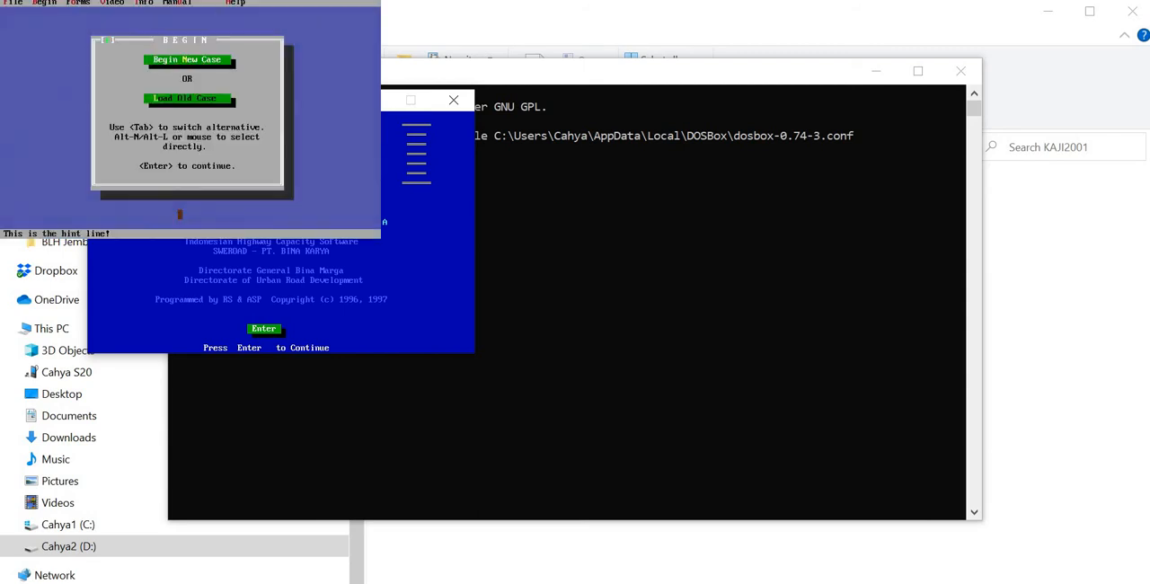
left_click(181, 59)
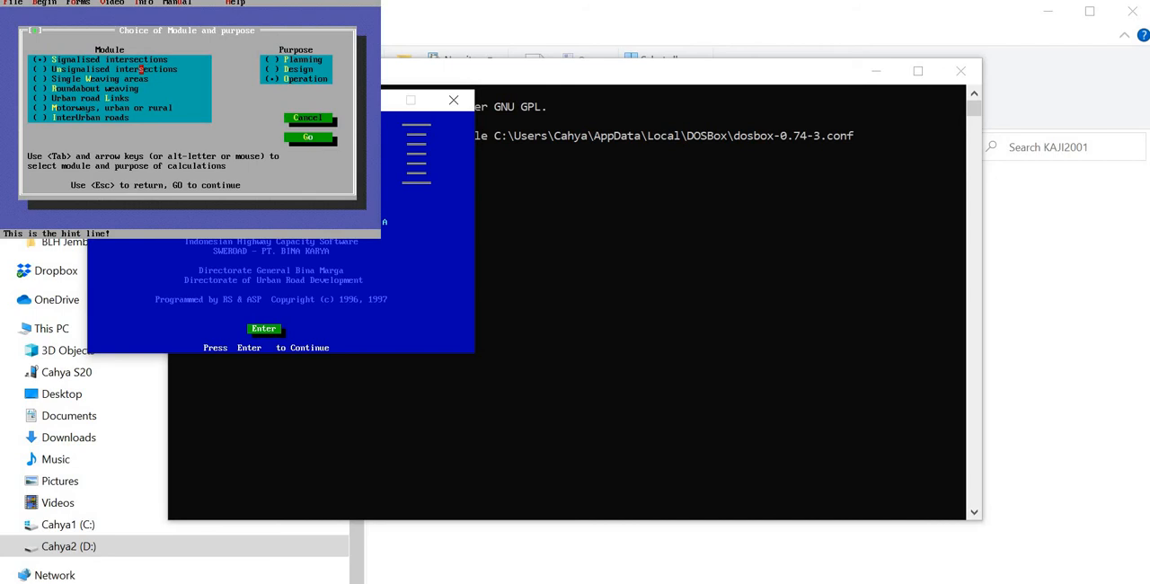
left_click(39, 98)
left_click(308, 136)
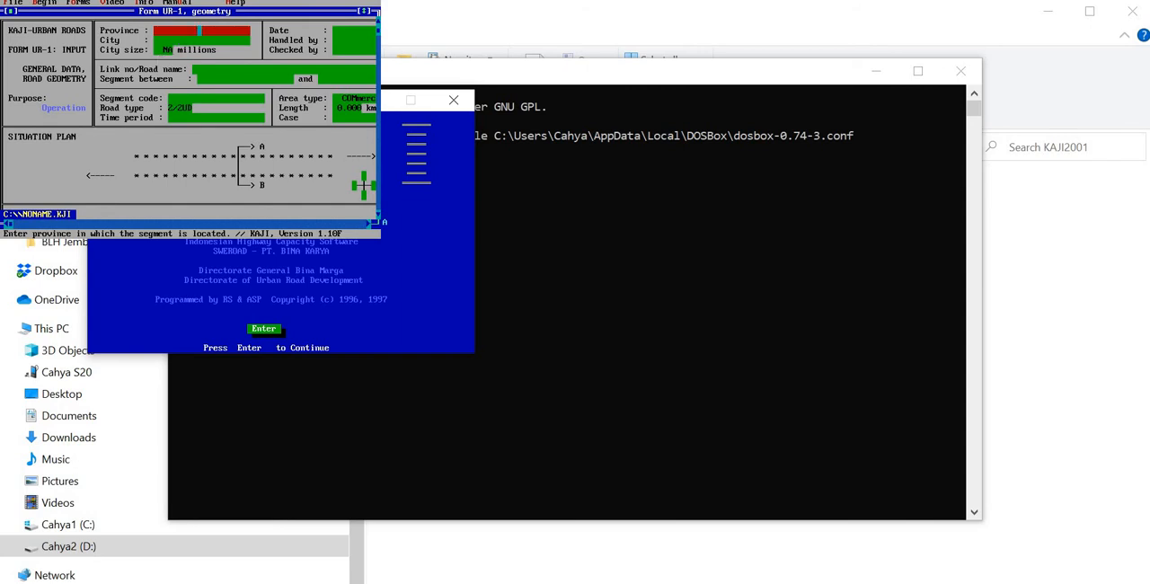
Step: Fill in Form UR-1 with province Jawa Timur, city Surabaya and a city size of 3 millions
type("Jawa Timur")
left_click(204, 40)
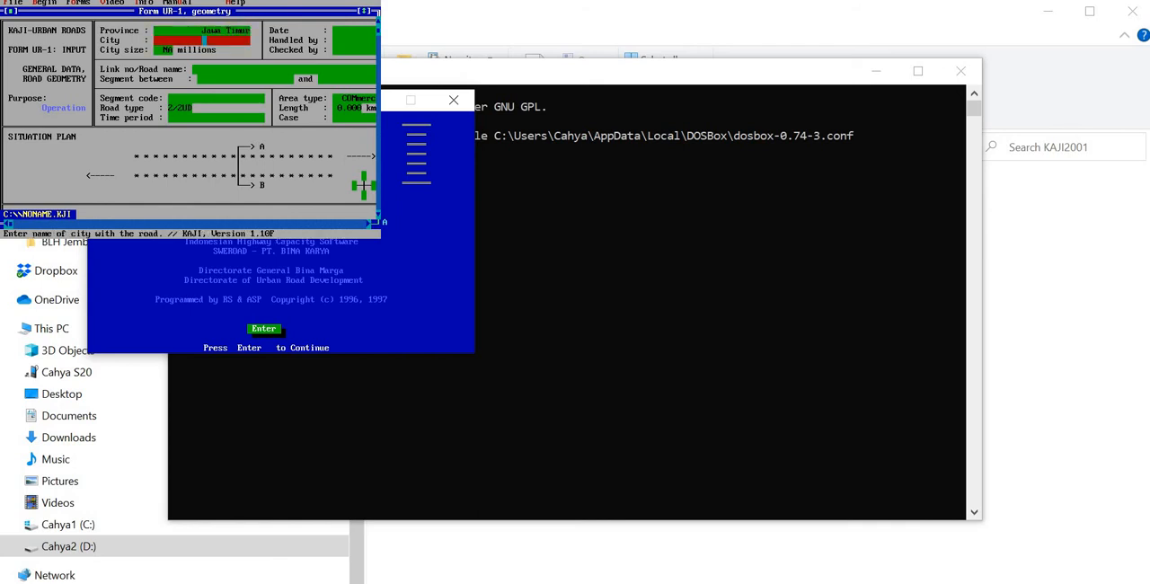
type("Surabaya")
left_click(168, 49)
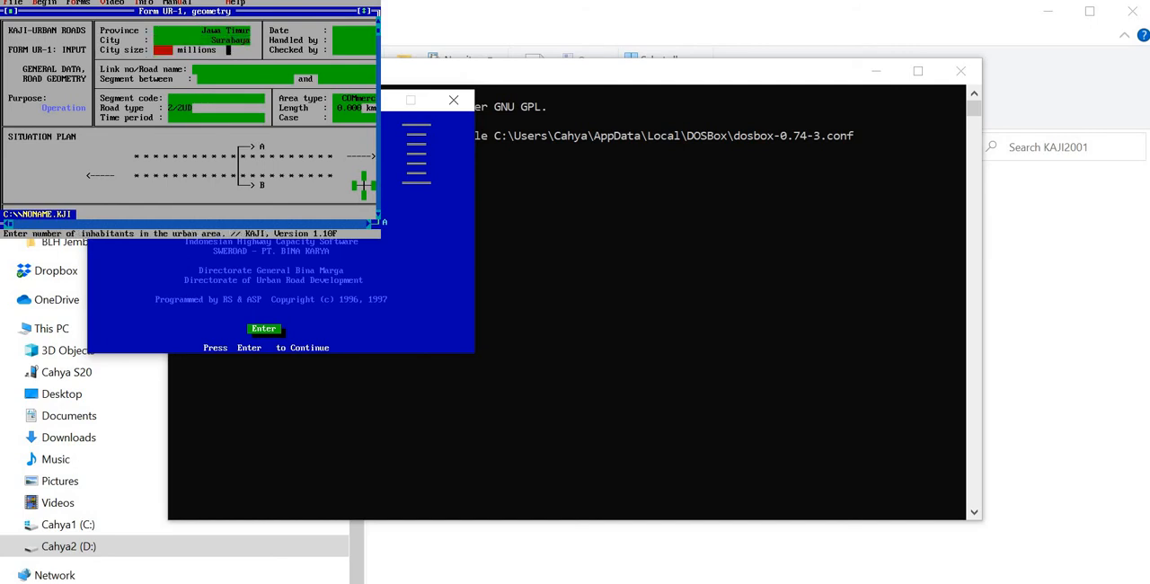
type("3")
left_click(344, 31)
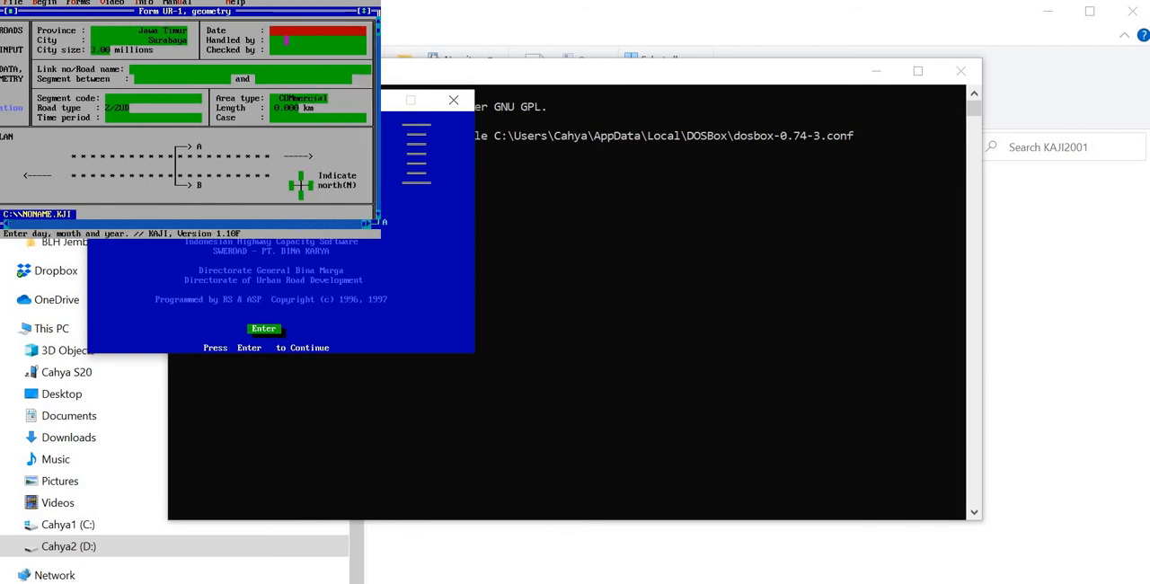
left_click(296, 40)
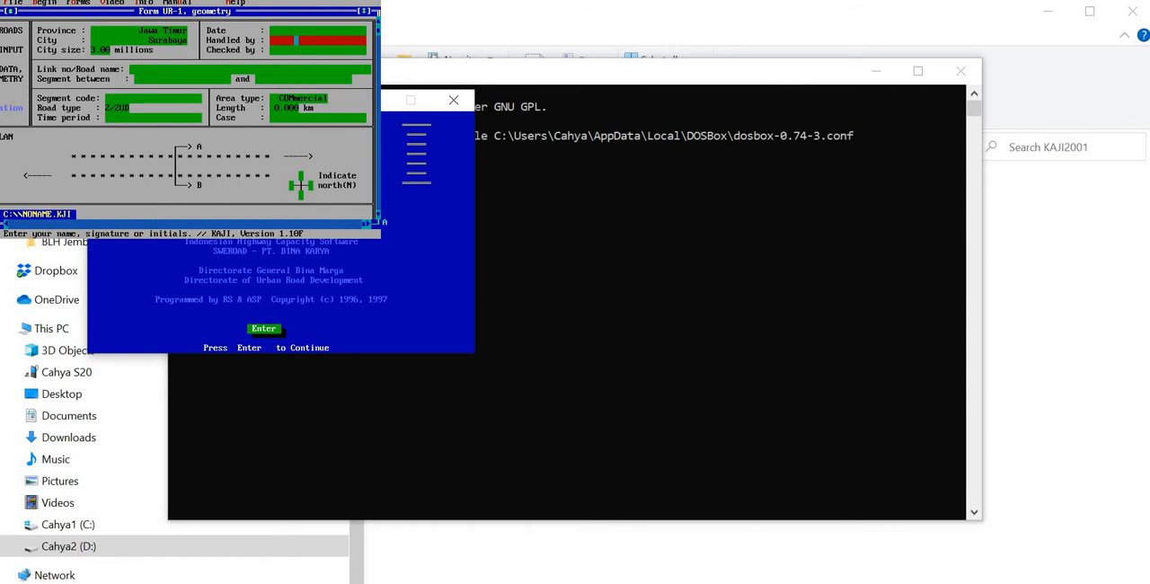
left_click(286, 50)
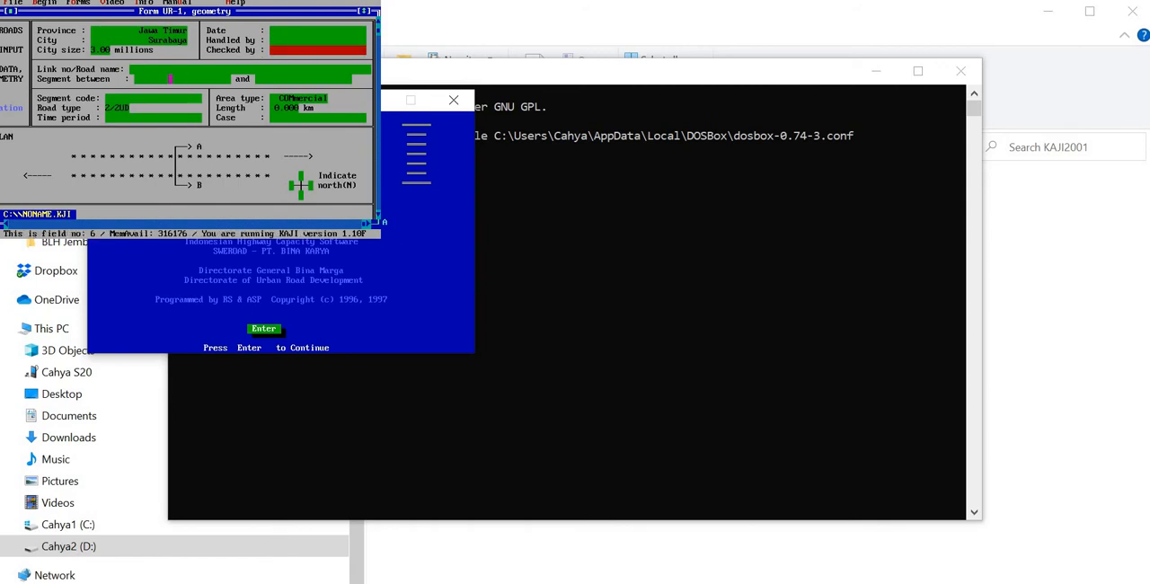
Step: Enter Jl. Keputih Tegal as the link or road name
left_click(176, 70)
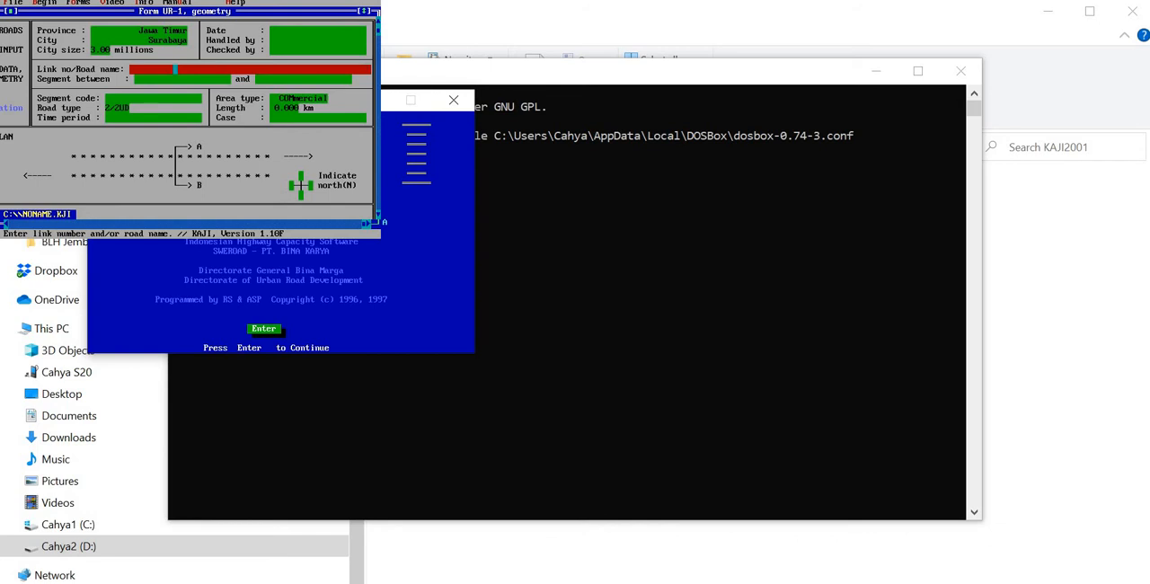
type("Jl. Keputih Tegal")
key("Return")
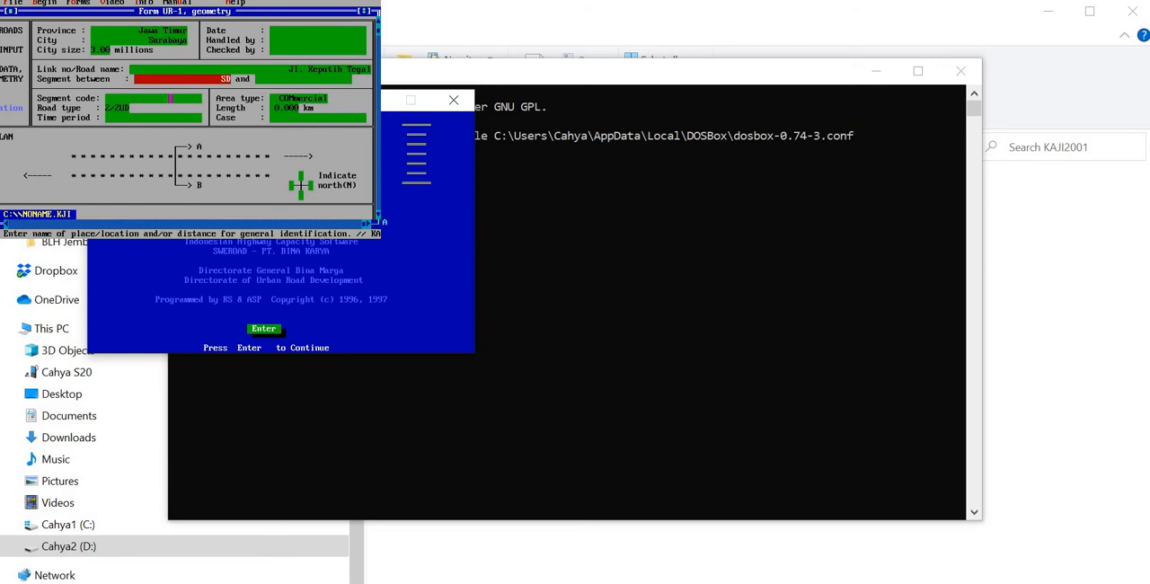
Step: Define the segment as lying between SD Muh 26 and Perlimaan
type("SD Muh")
key("BackSpace")
key("BackSpace")
key("BackSpace")
key("BackSpace")
key("BackSpace")
key("BackSpace")
type("SD Muh 26")
key("Return")
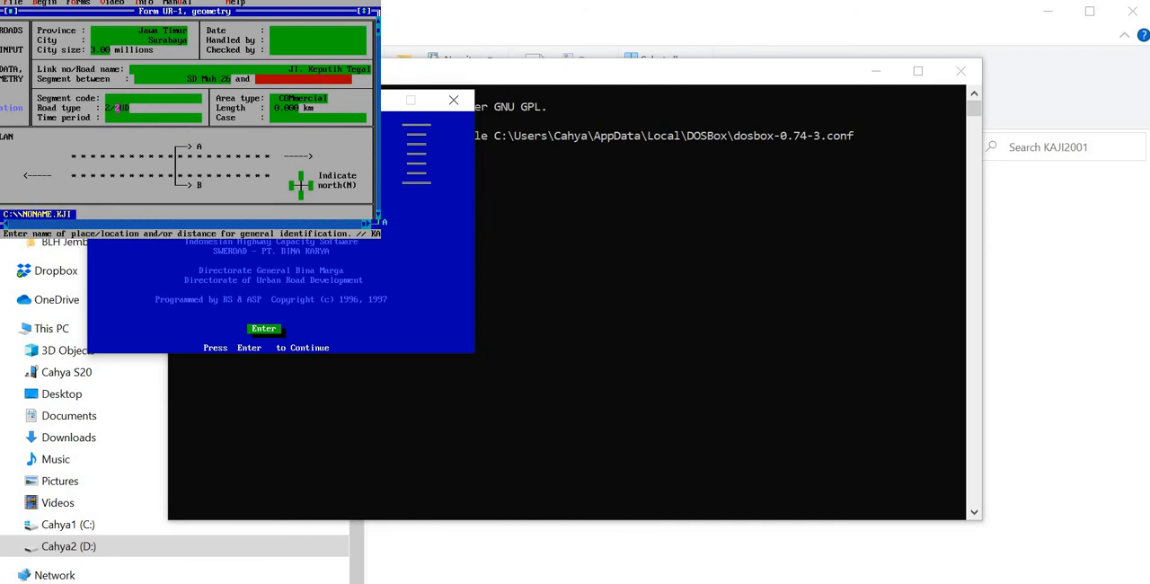
type("Perlimaan")
key("Return")
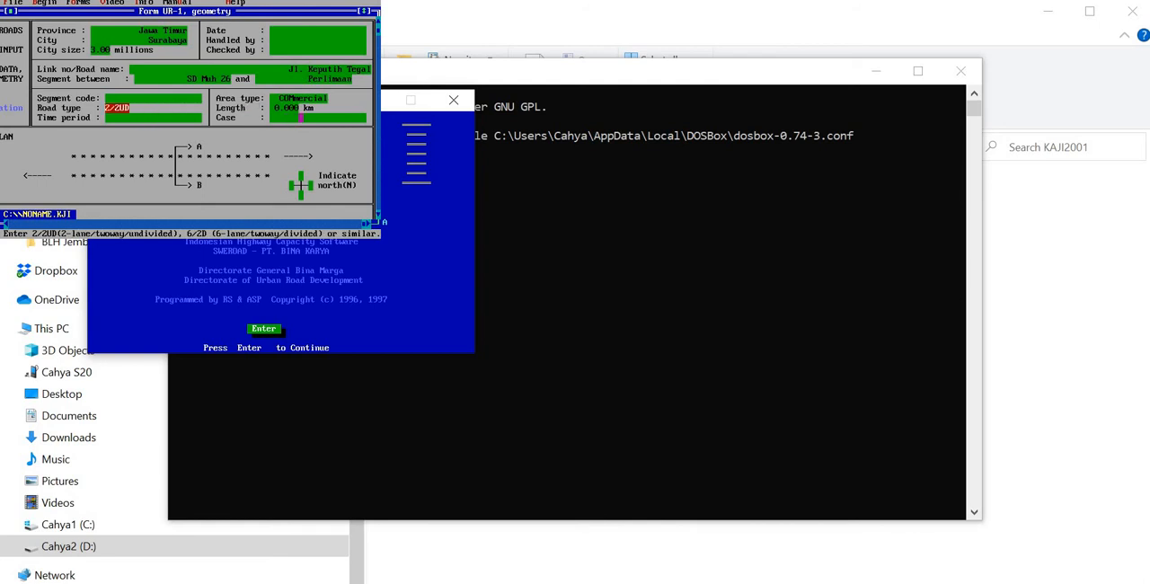
Step: Set the area type to commercial and the length to 2 km, and mark north with N at the upper arm of the compass
left_click(276, 98)
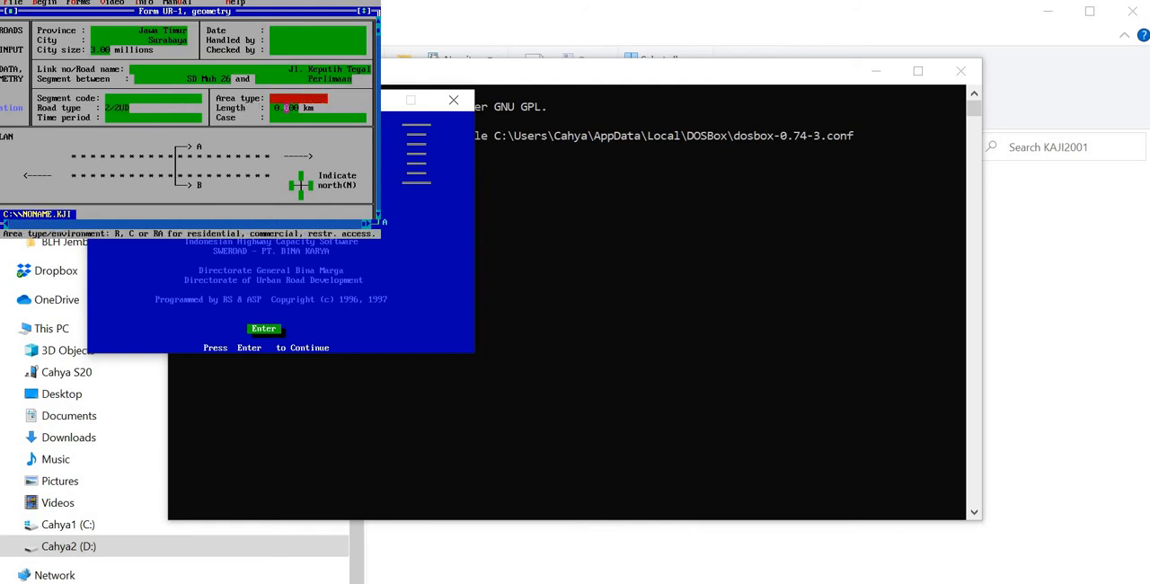
type("cial")
key("Return")
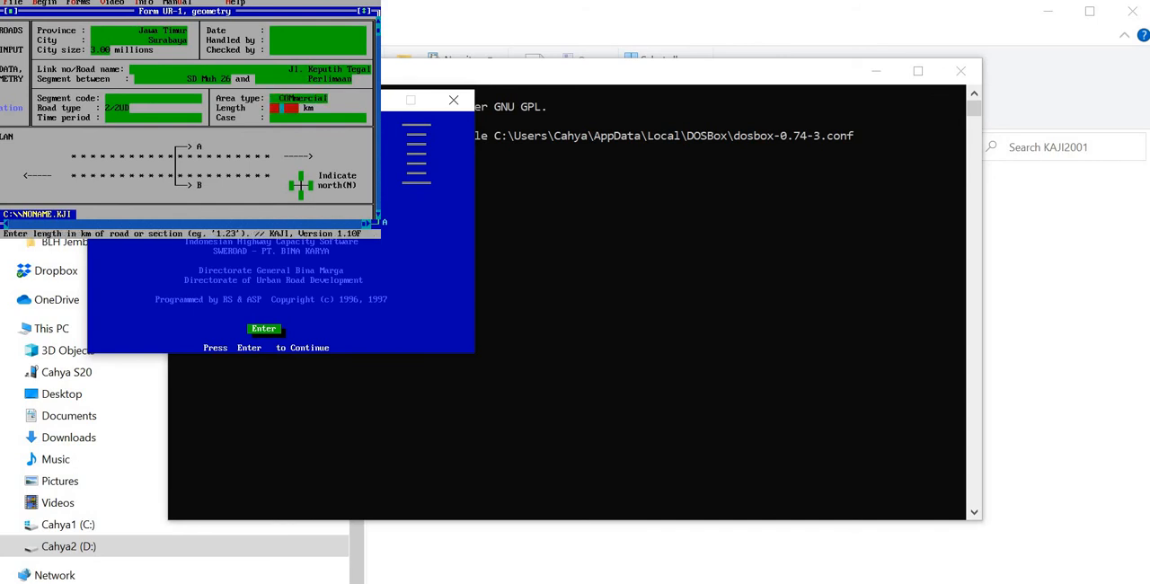
type("02")
left_click(164, 118)
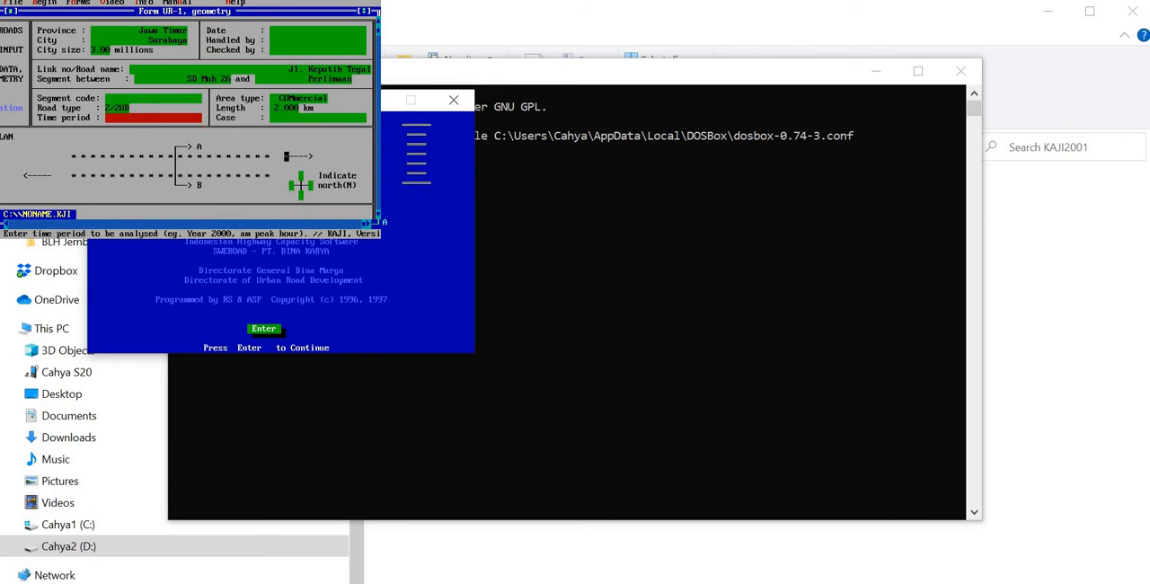
left_click(310, 185)
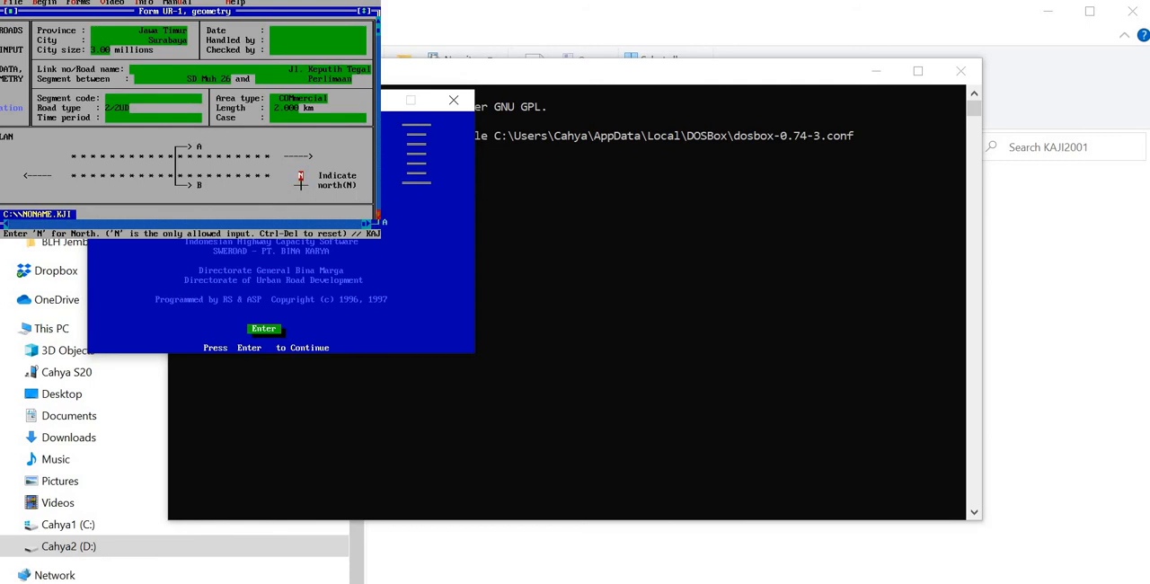
Step: Set the effective shoulder widths WsA and WsB to 2 m in the cross section, keeping Shoulder as the edge type
left_click(378, 215)
left_click_drag(378, 215, 378, 215)
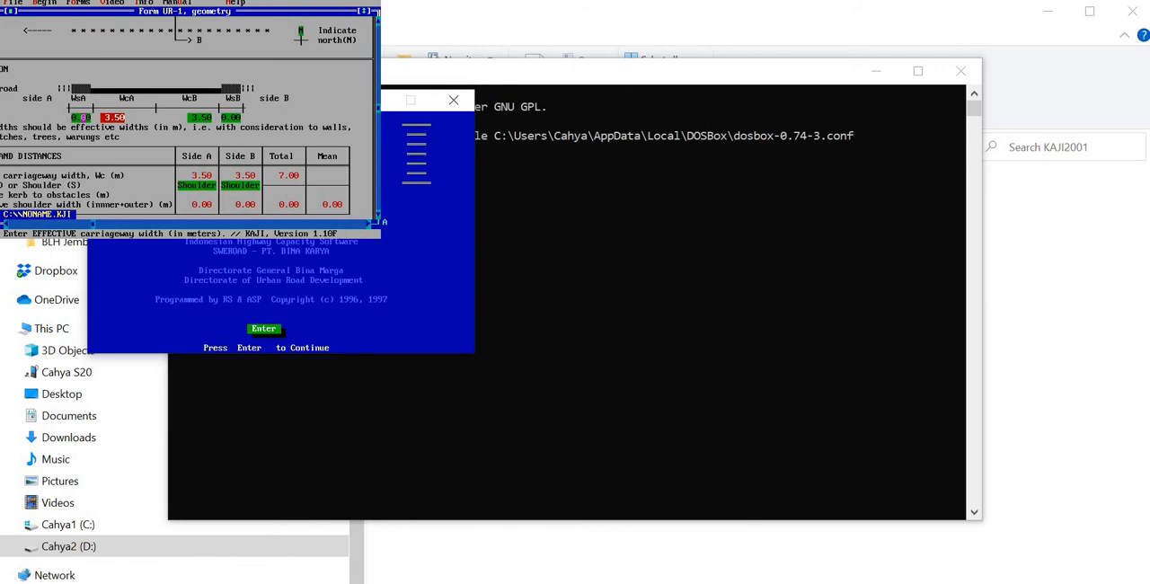
left_click(82, 117)
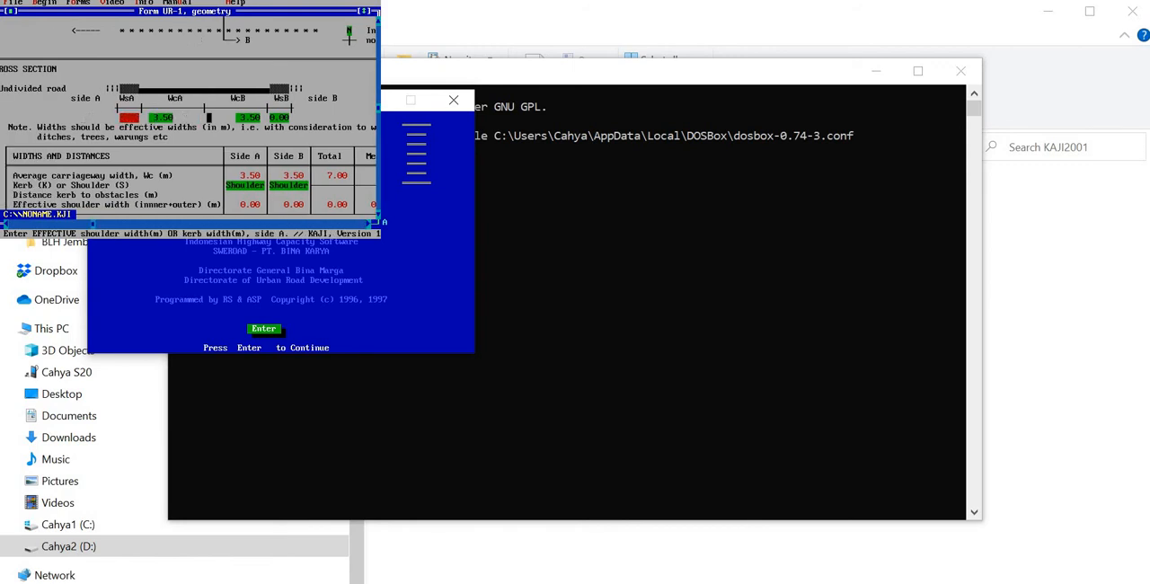
type("2")
key("Return")
type("2")
key("Return")
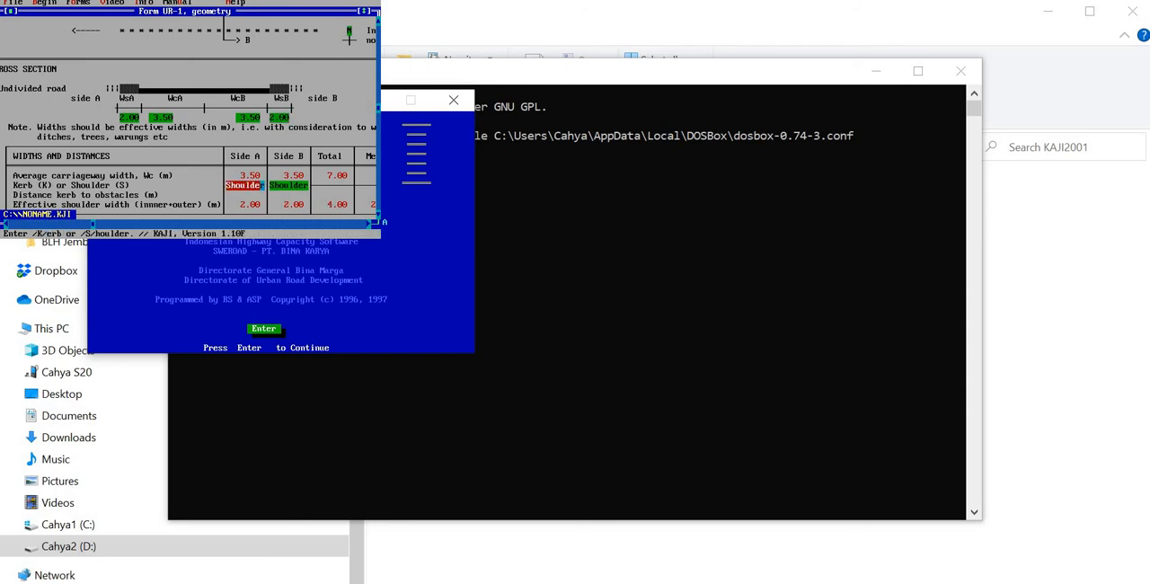
key("Return")
Step: Open the urban roads traffic flows form UR-2 and set the type of traffic data to AADT (aa)
left_click(378, 195)
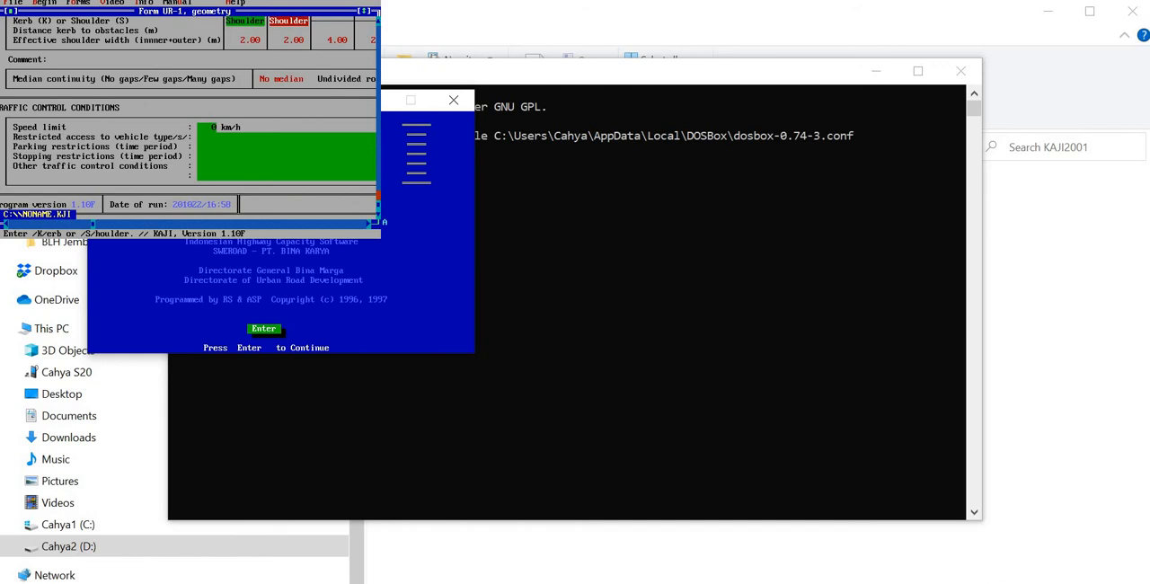
left_click(378, 195)
left_click(378, 195)
left_click(79, 3)
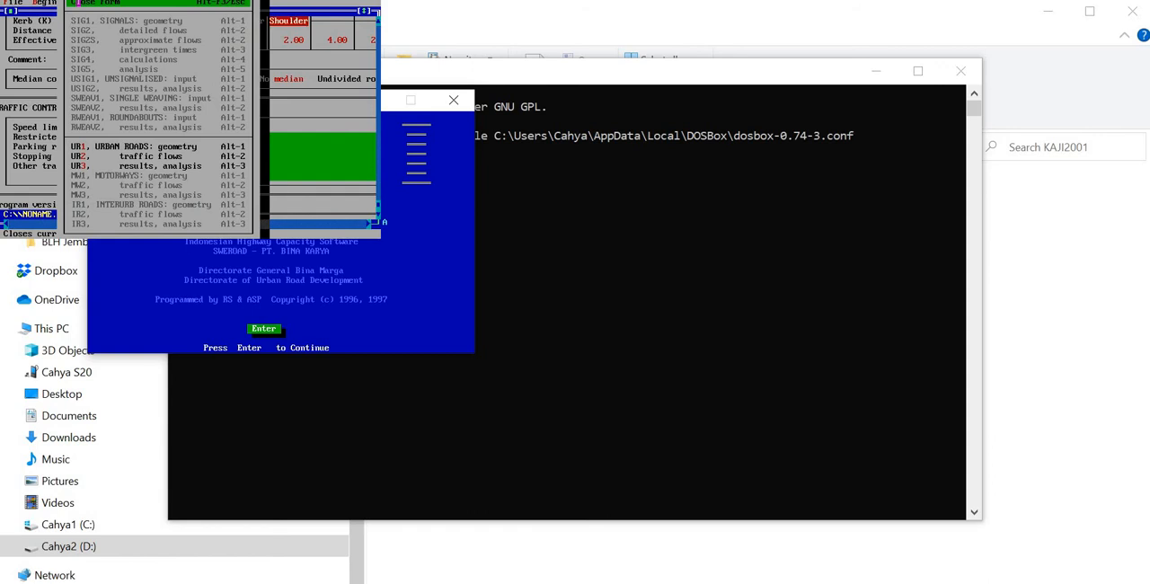
left_click(146, 157)
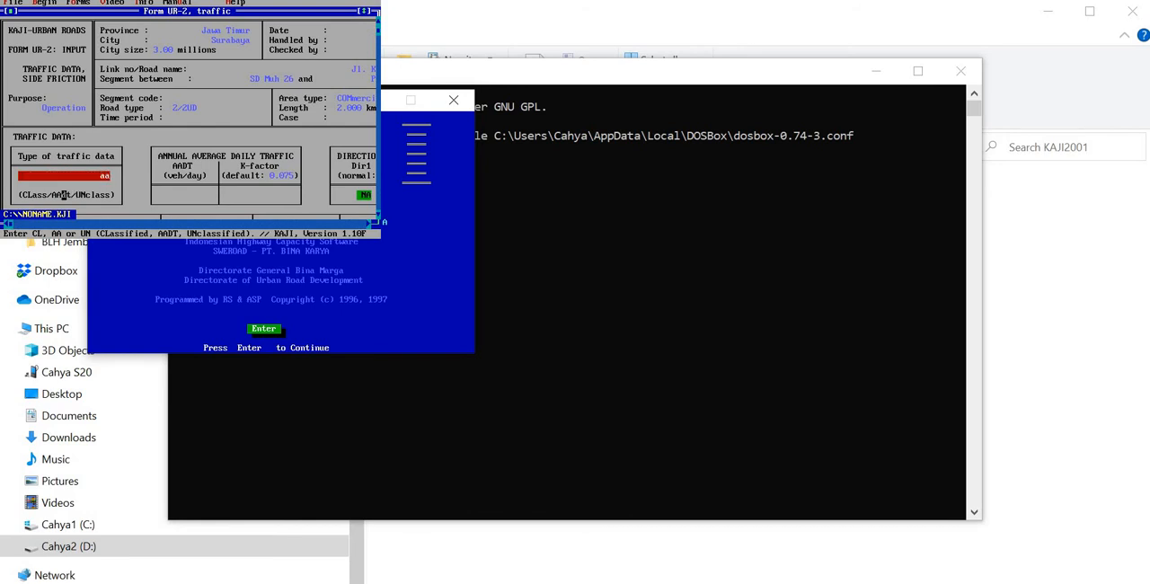
key("Return")
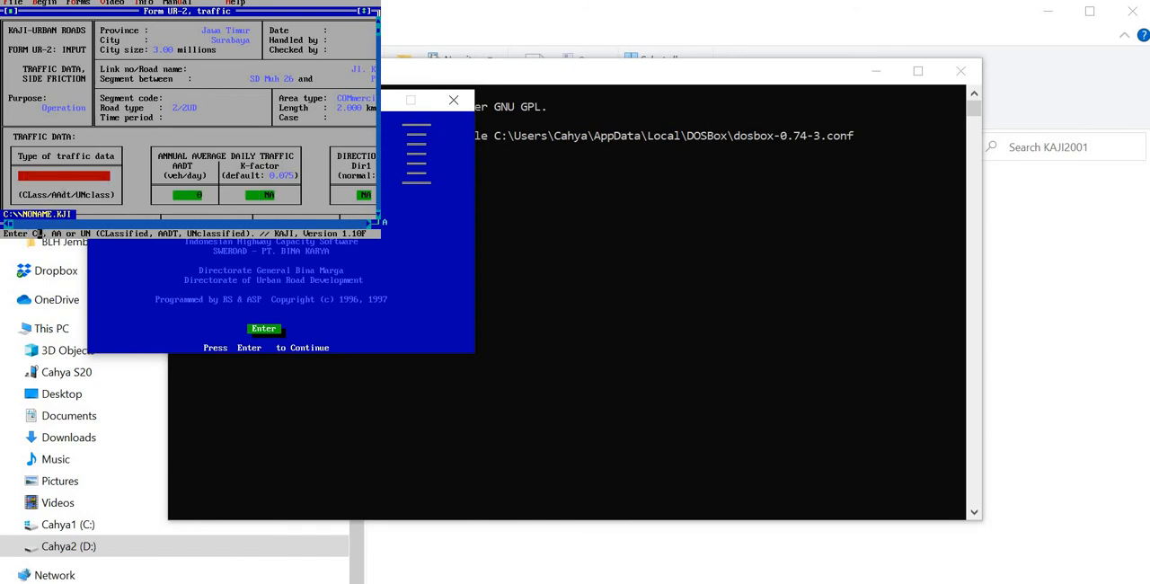
Step: Set the traffic data type to classified hourly and enter light vehicle flows of 1500 veh/h for direction 1 and 1000 for direction 2
key("Return")
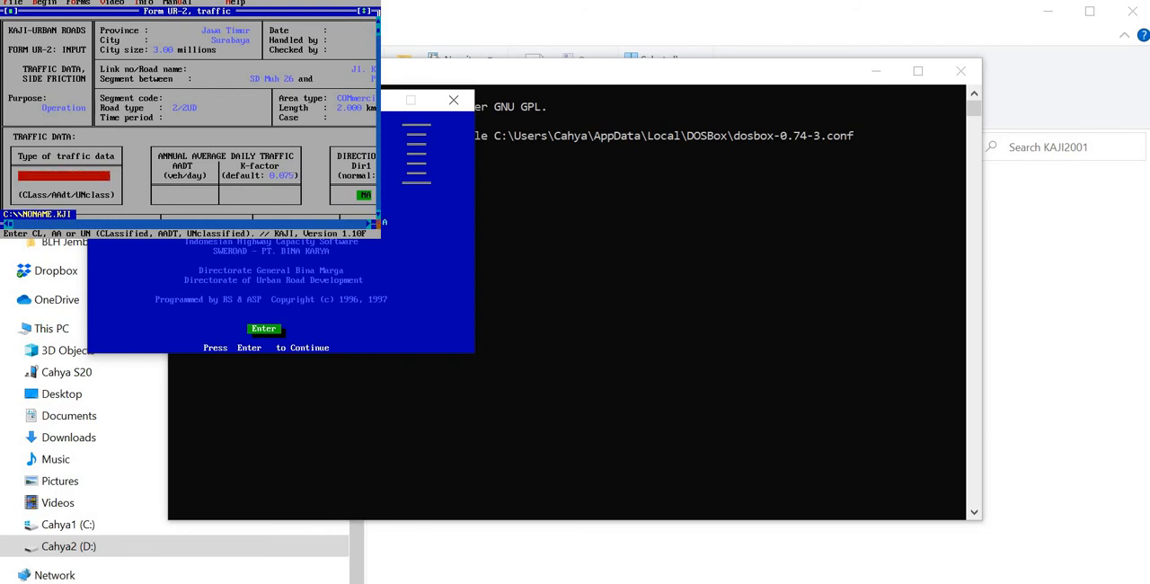
left_click(369, 224)
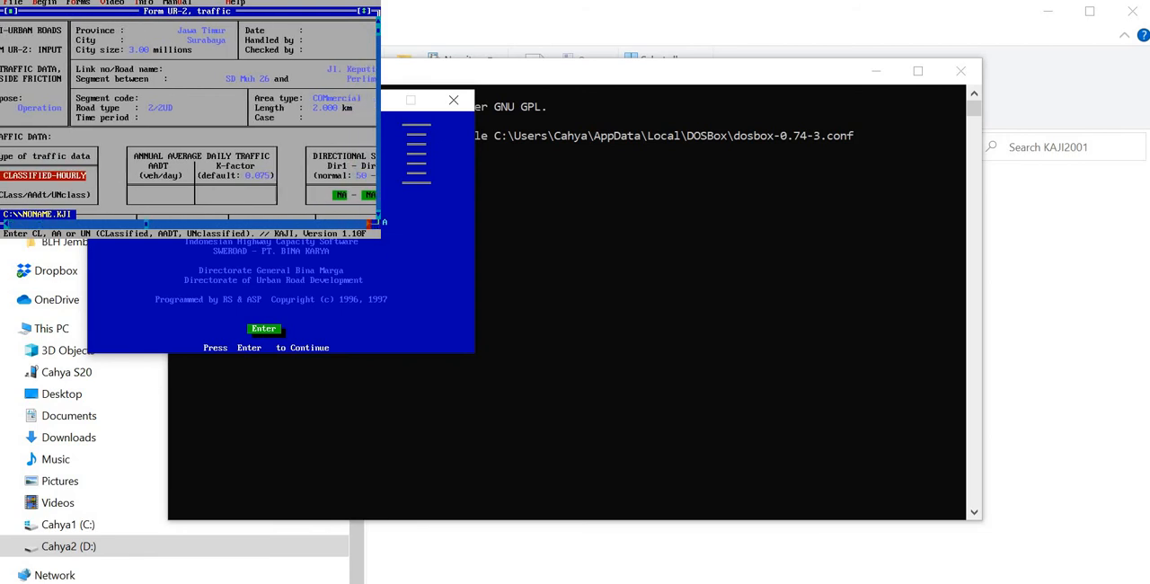
left_click_drag(369, 224, 369, 223)
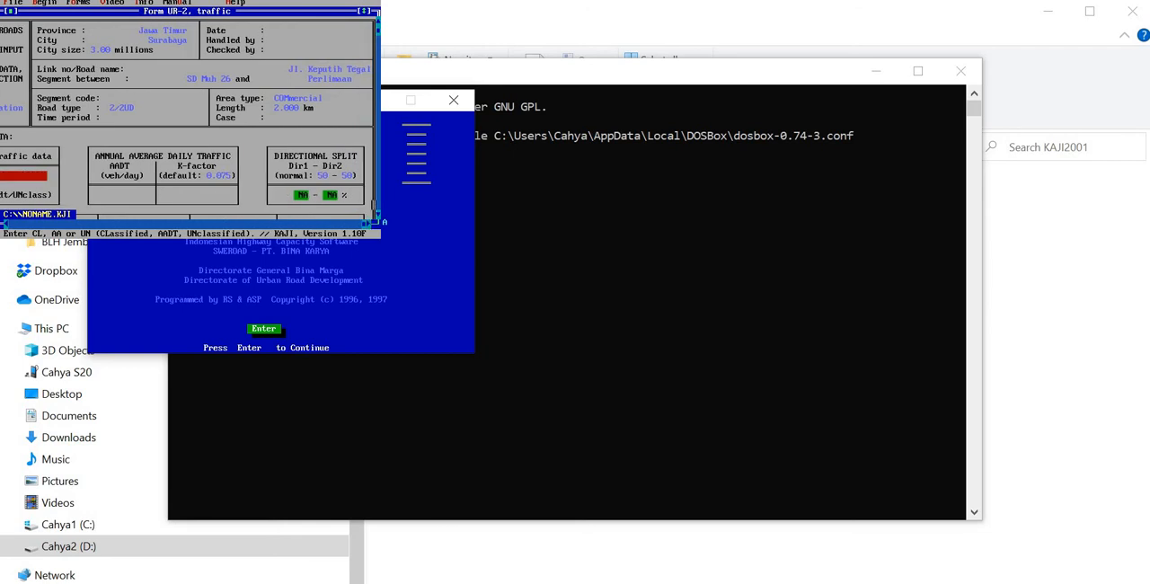
left_click_drag(375, 215, 375, 217)
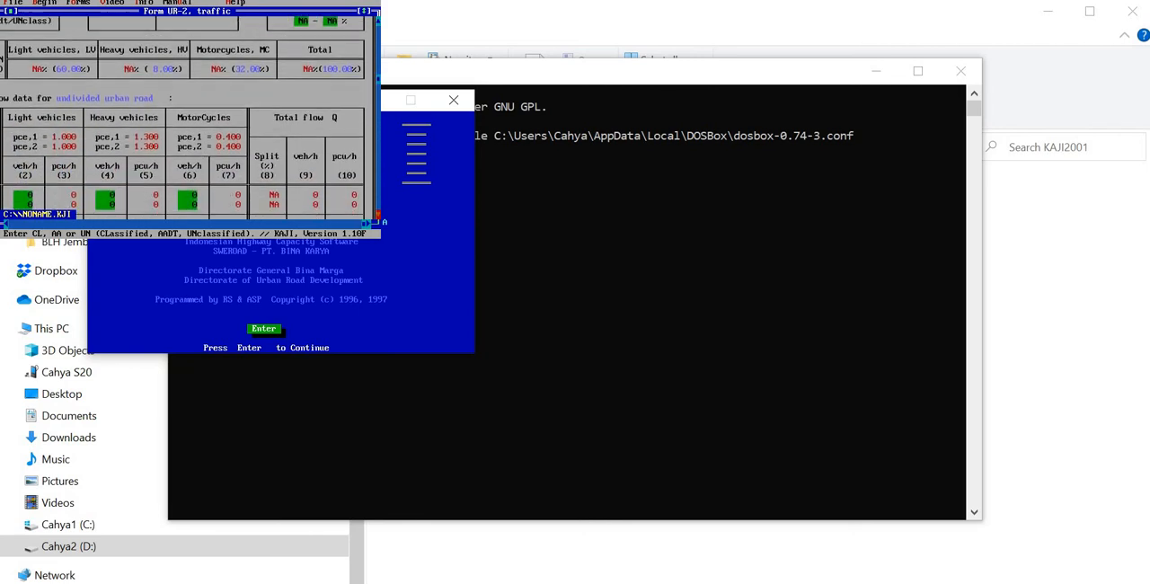
left_click(248, 222)
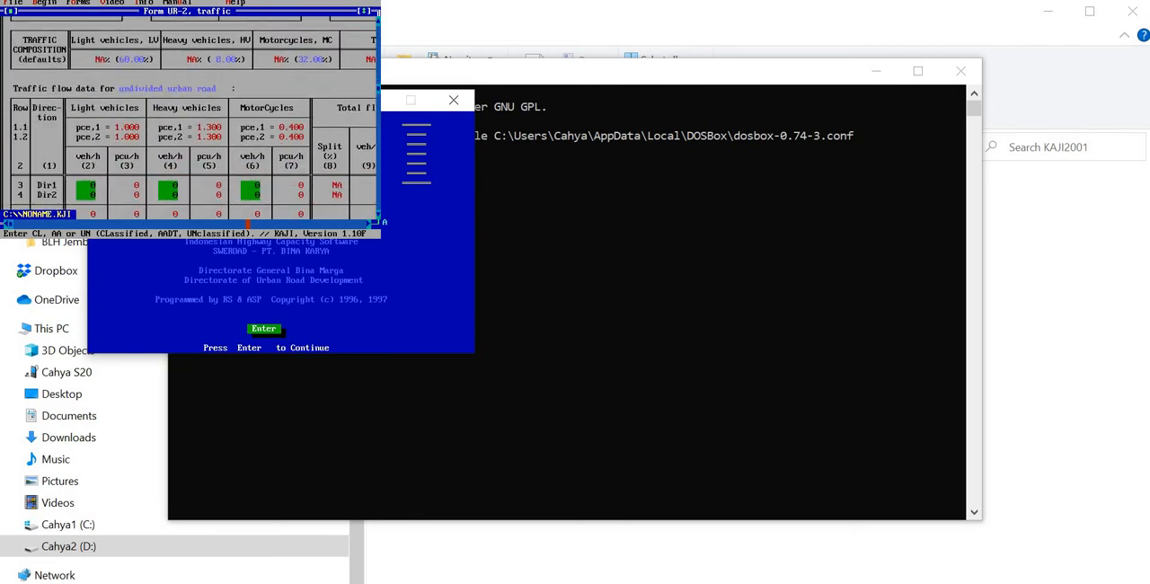
left_click(86, 184)
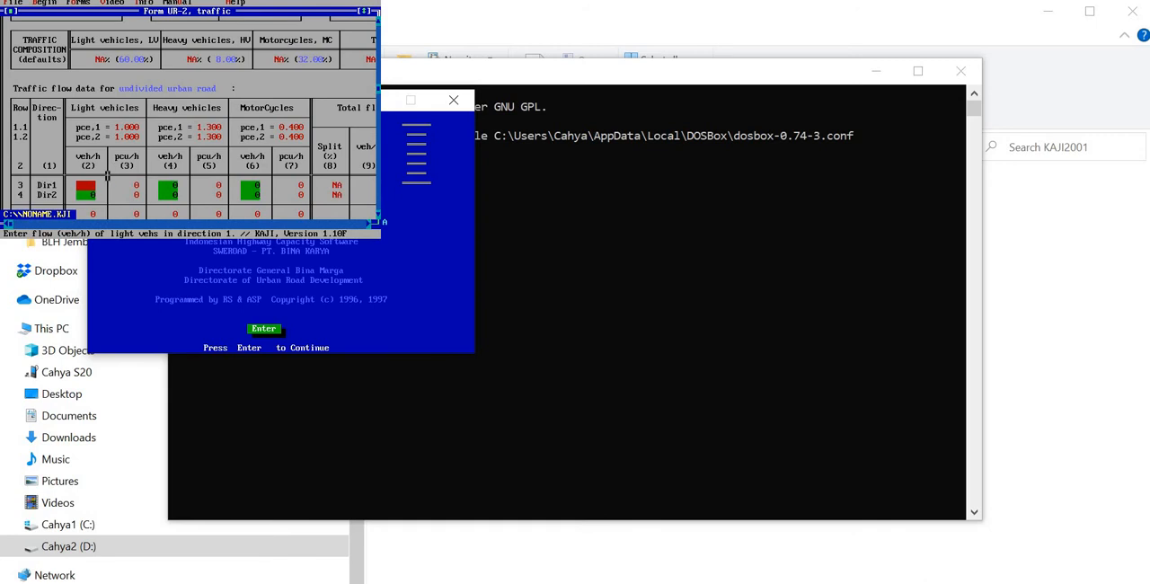
type("1500")
key("Return")
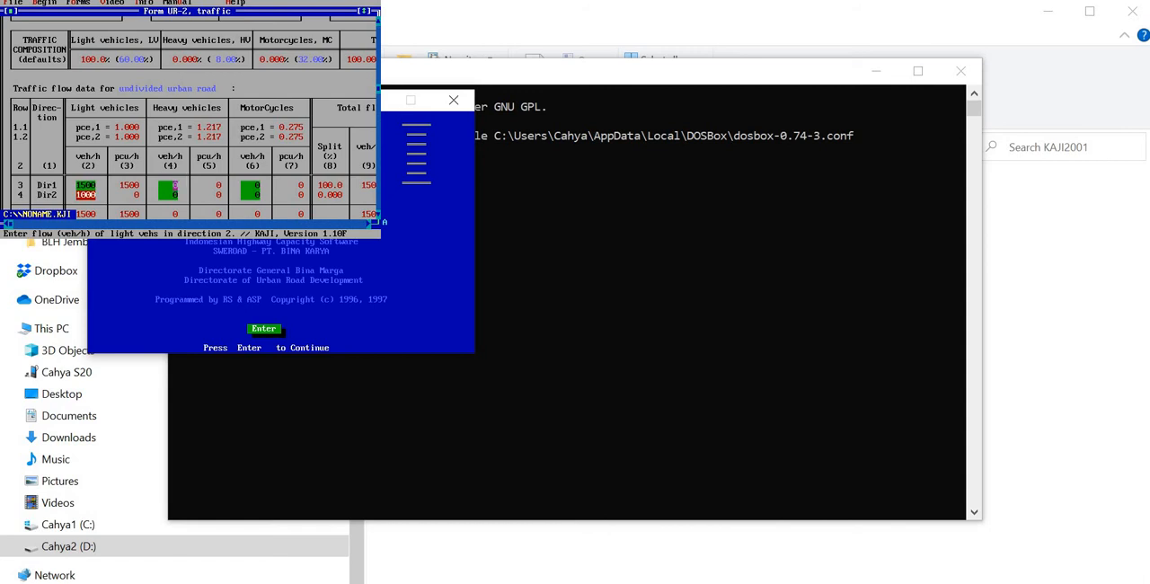
type("1000")
key("Return")
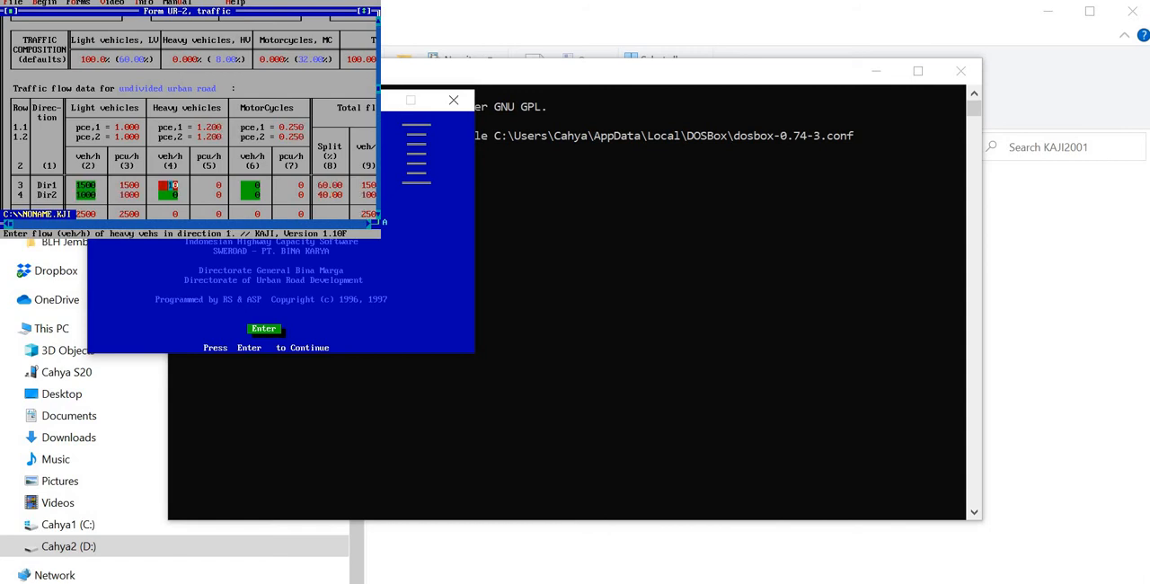
Step: Enter heavy vehicle flows of 10 veh/h for direction 1 and 20 veh/h for direction 2
type("10")
key("Return")
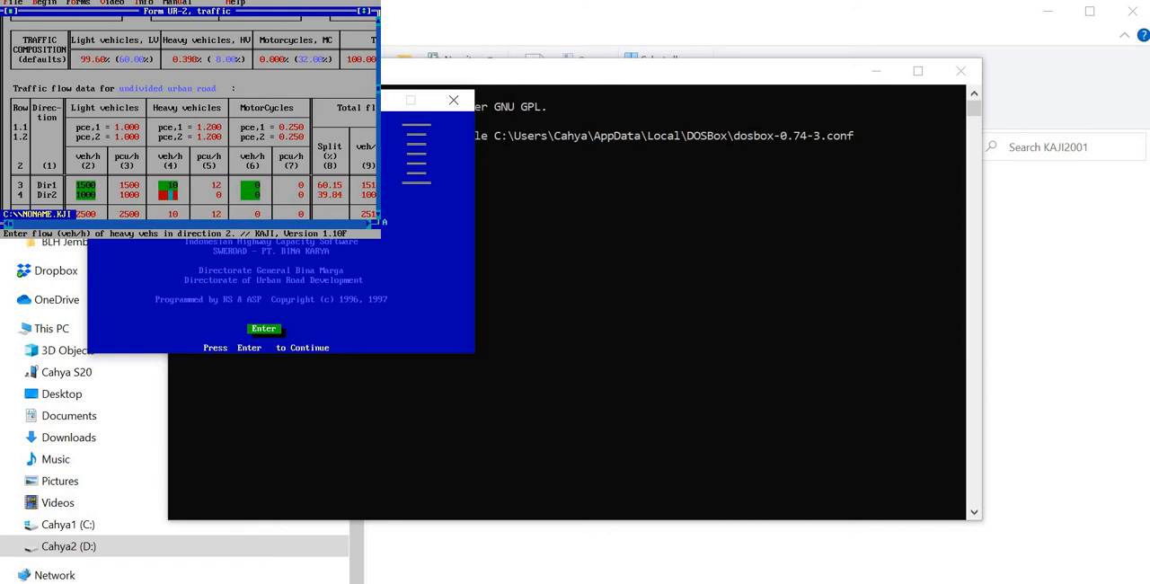
type("20")
key("Return")
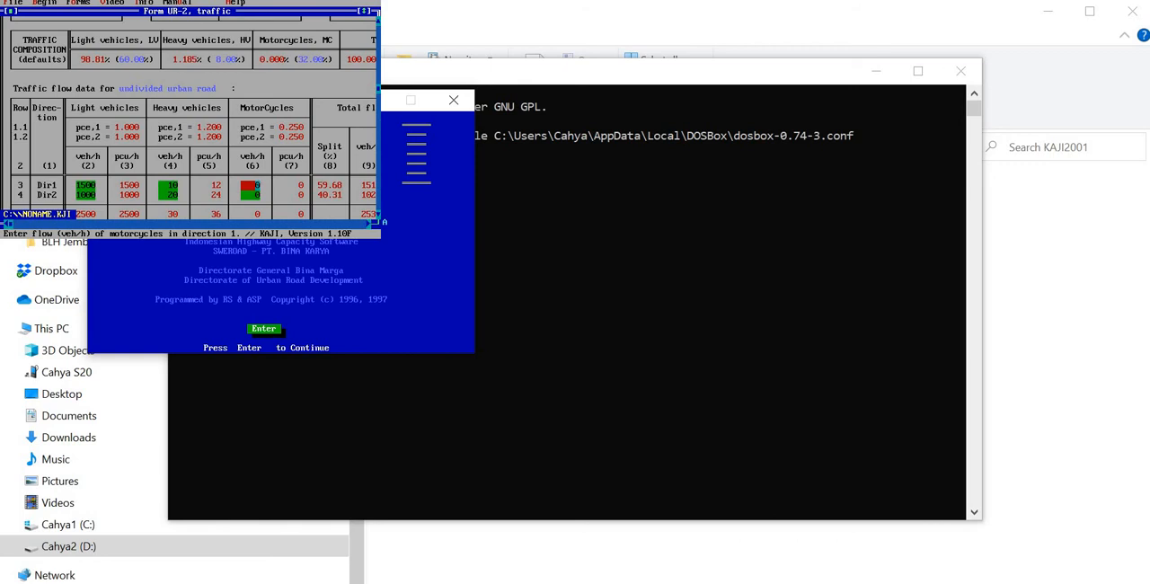
Step: Enter motorcycle flows of 6000 veh/h for direction 1 and 5000 veh/h for direction 2
type("6000")
key("Return")
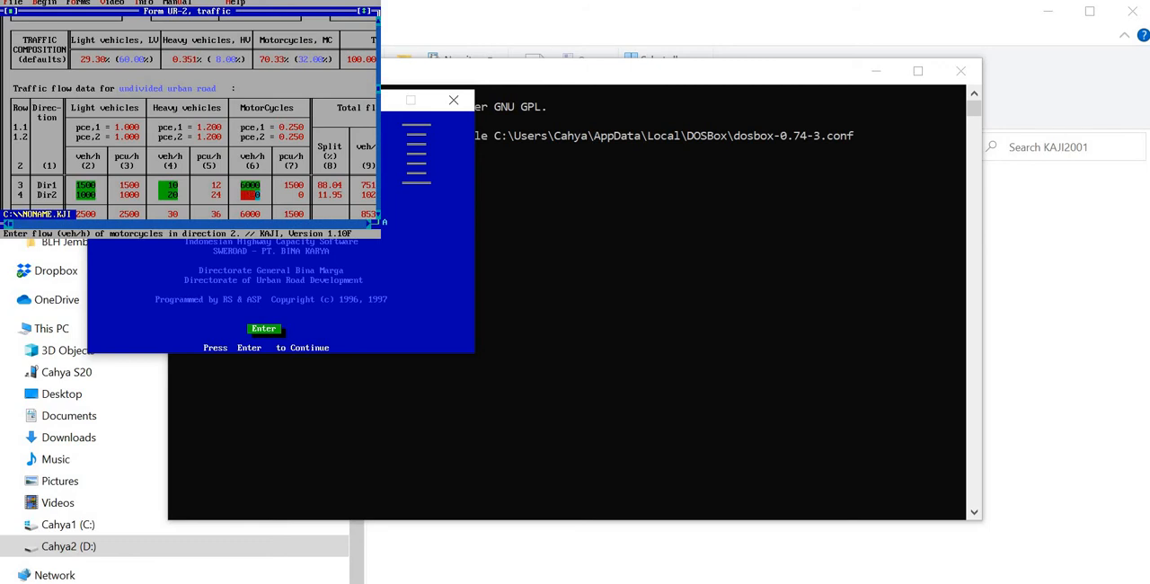
type("5000")
key("Return")
Step: Review the traffic composition, total flow, directional split and pcu-factor in the traffic form
left_click(378, 215)
left_click(378, 215)
left_click(378, 215)
left_click(378, 215)
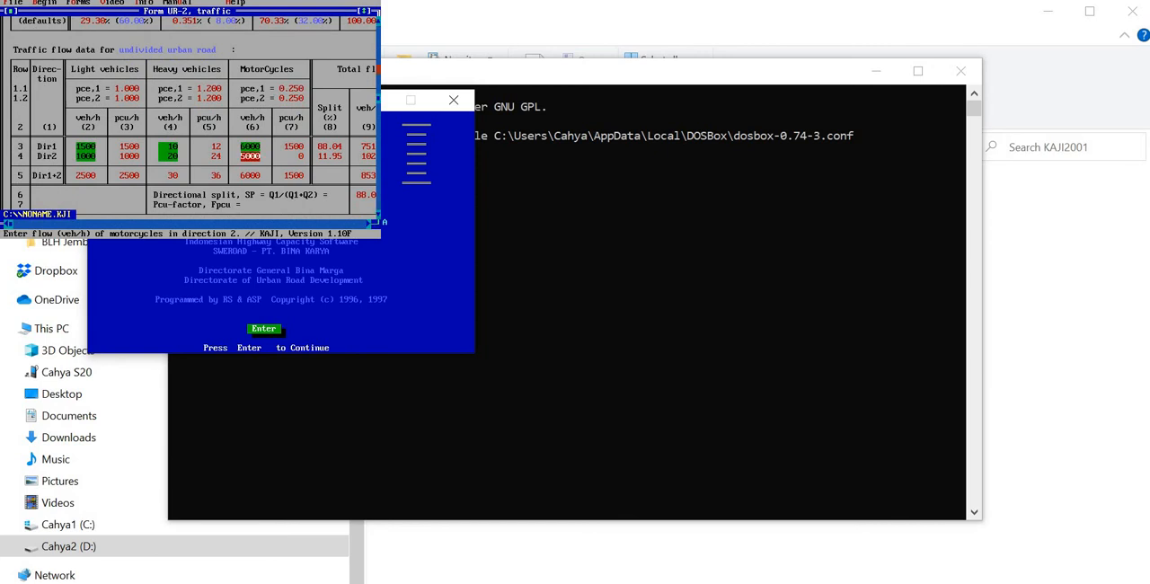
left_click(378, 69)
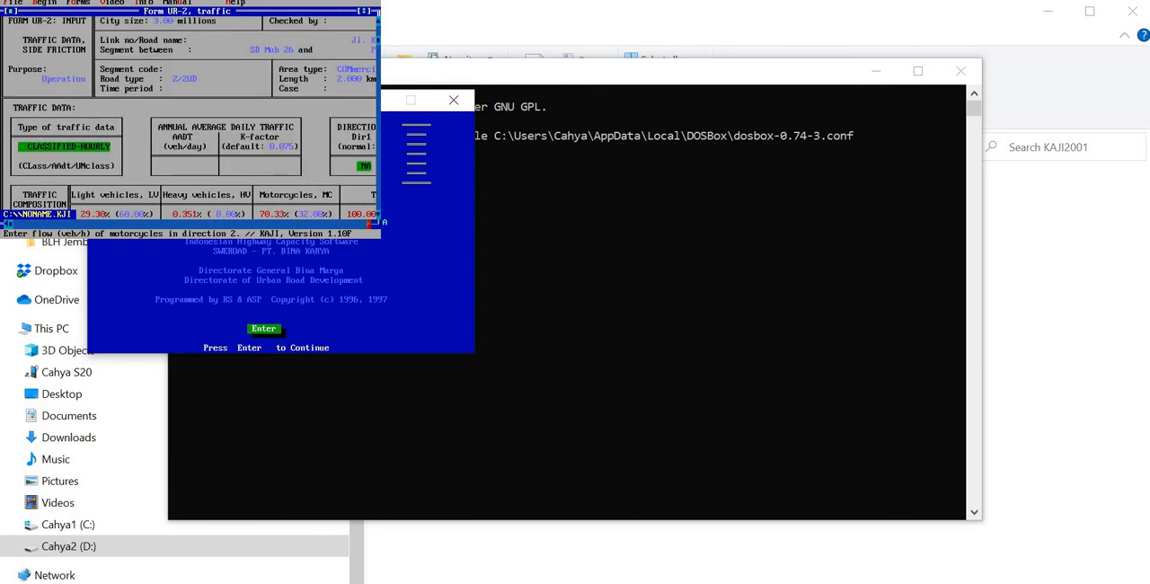
left_click(369, 224)
left_click(369, 223)
left_click(369, 224)
left_click(369, 223)
left_click(369, 224)
left_click(369, 224)
left_click(369, 224)
left_click(369, 224)
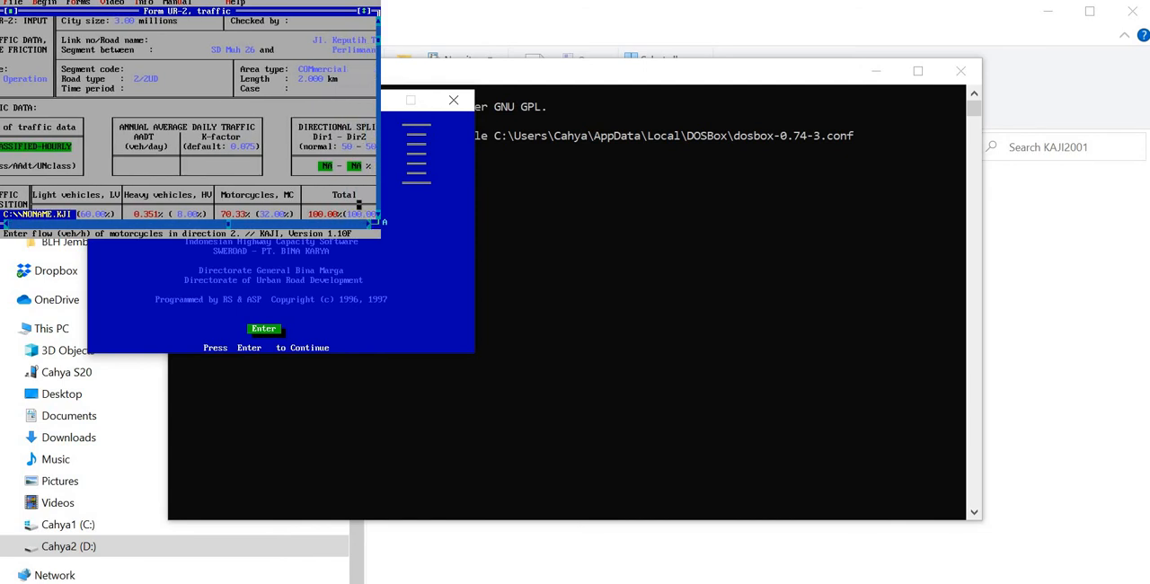
left_click(378, 195)
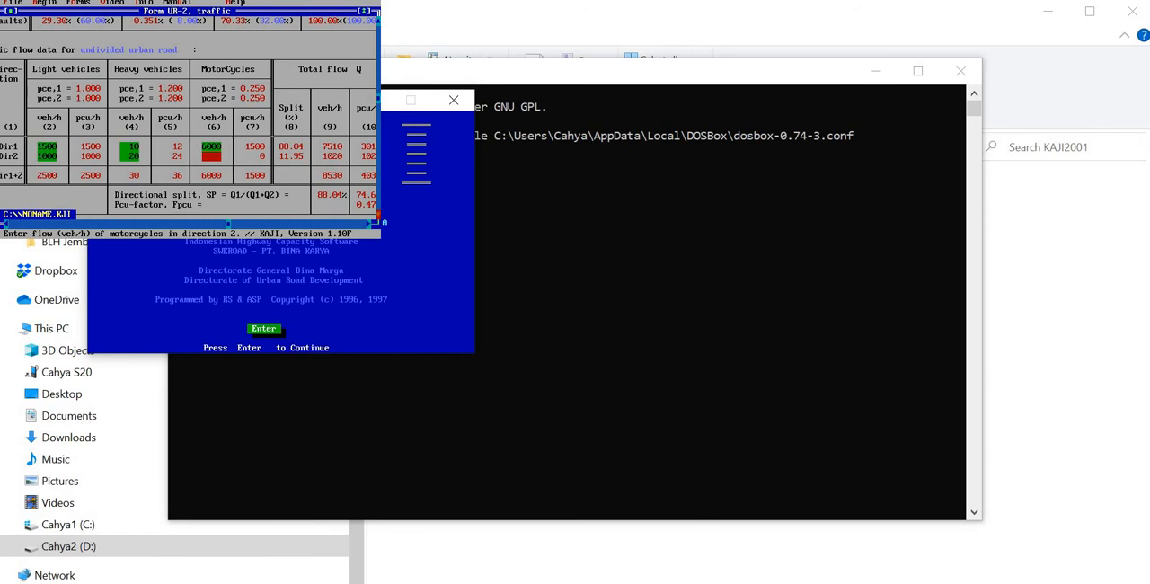
left_click(369, 224)
left_click(369, 223)
left_click(369, 224)
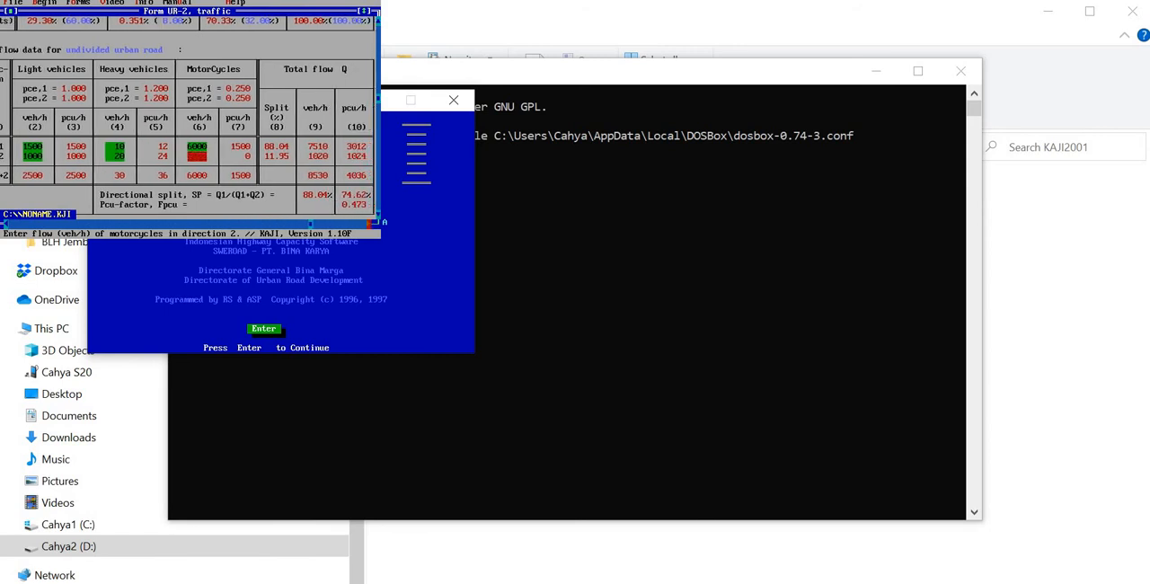
left_click(369, 224)
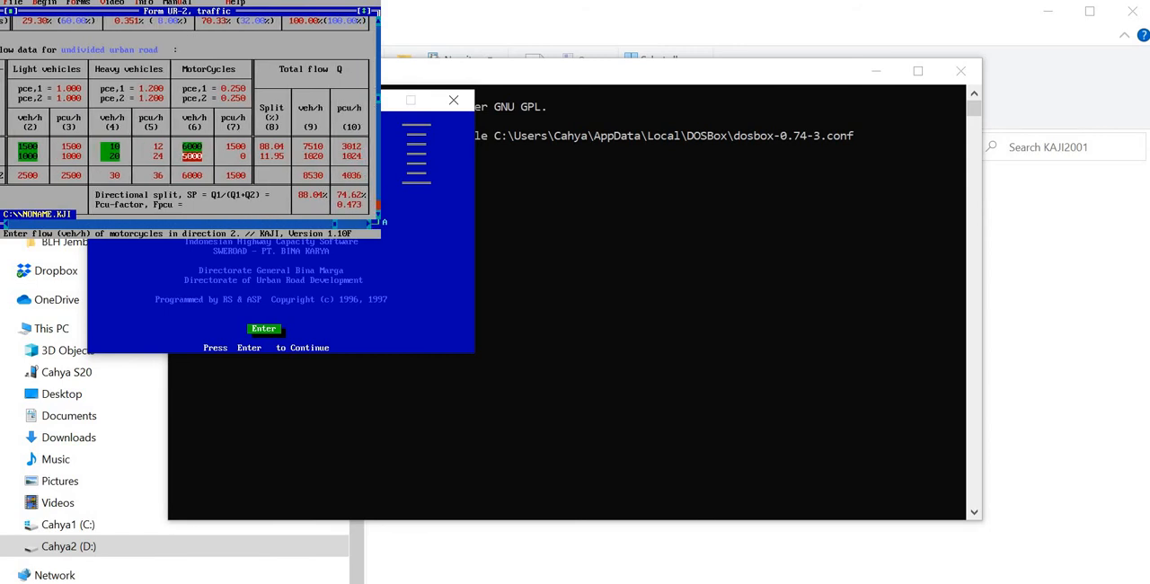
Step: Examine the side friction table of event types, weighting factors and event frequency fields
left_click(378, 214)
left_click(379, 215)
left_click(378, 214)
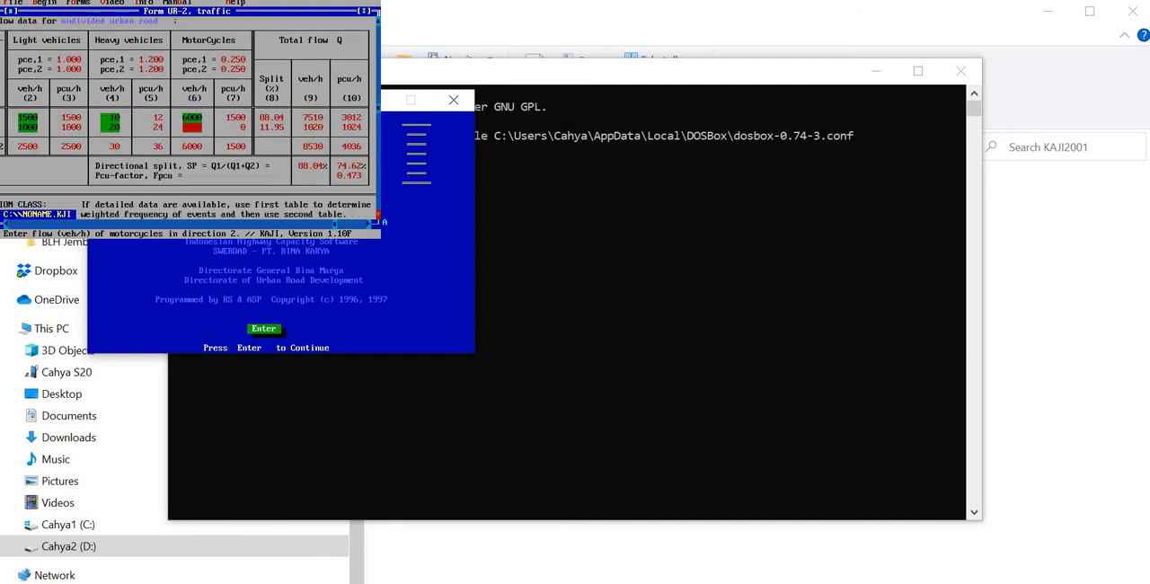
left_click(378, 215)
left_click(378, 214)
left_click(378, 214)
left_click(378, 214)
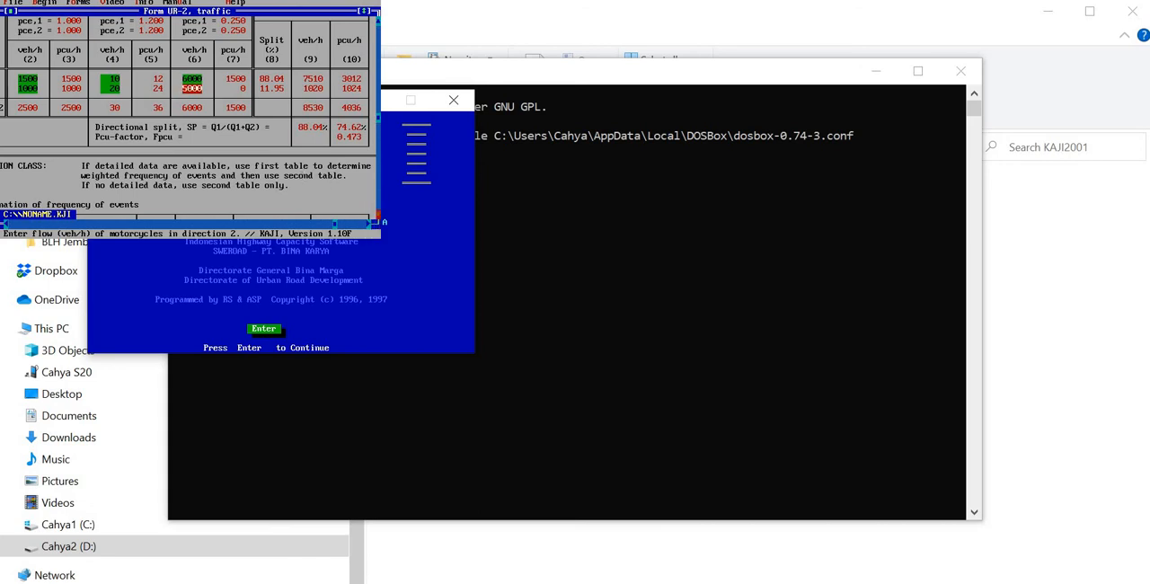
left_click(378, 214)
left_click(378, 215)
left_click(378, 215)
left_click(378, 215)
left_click(378, 215)
left_click(378, 214)
left_click(378, 215)
left_click(378, 215)
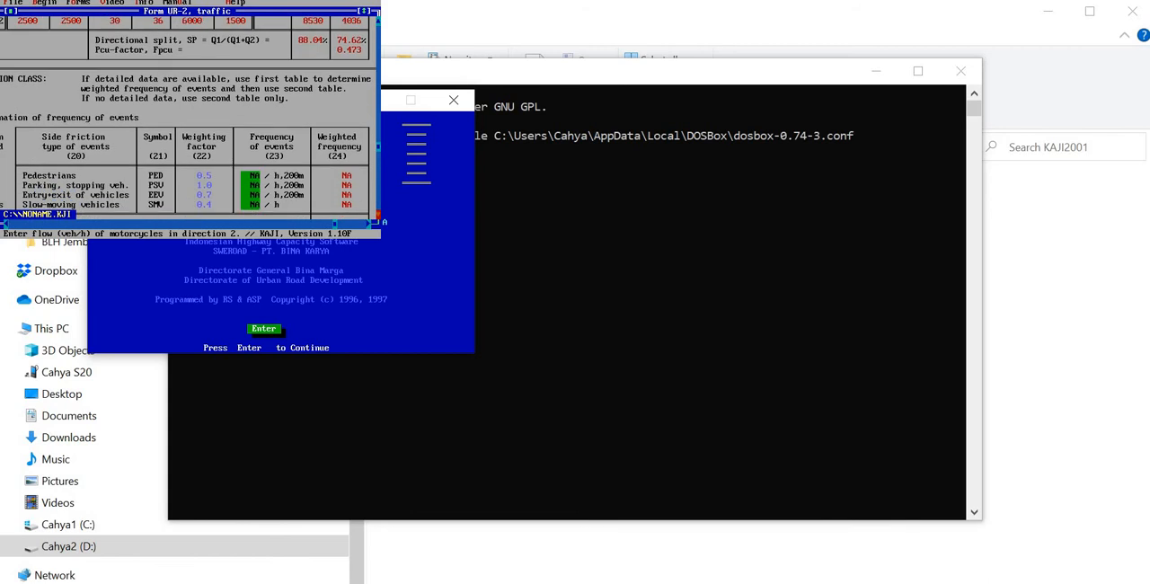
left_click(378, 215)
left_click(378, 214)
left_click(378, 214)
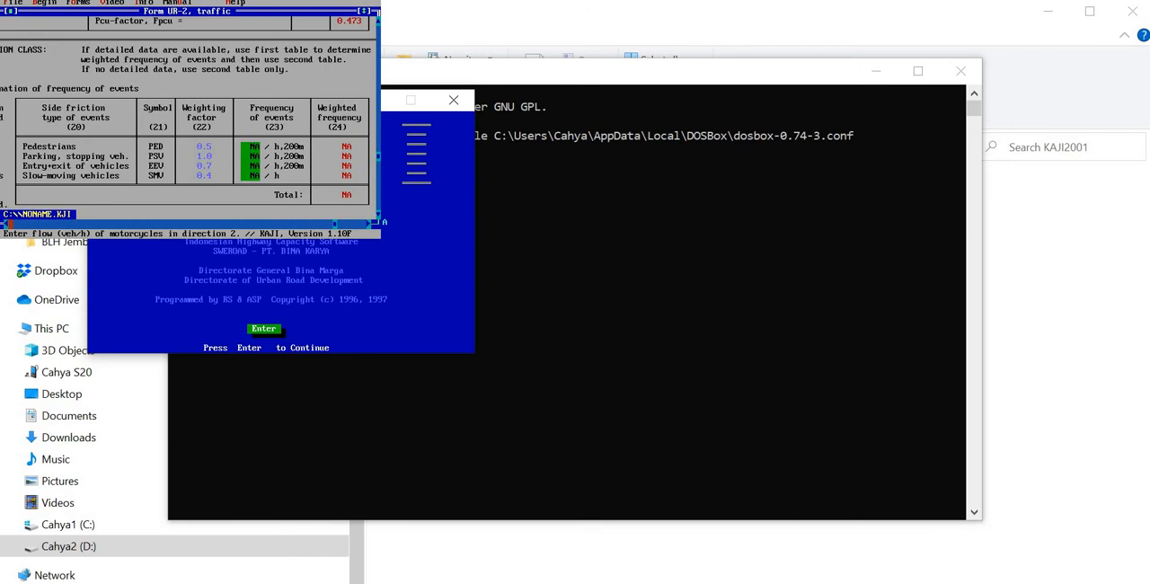
left_click(6, 223)
left_click(5, 222)
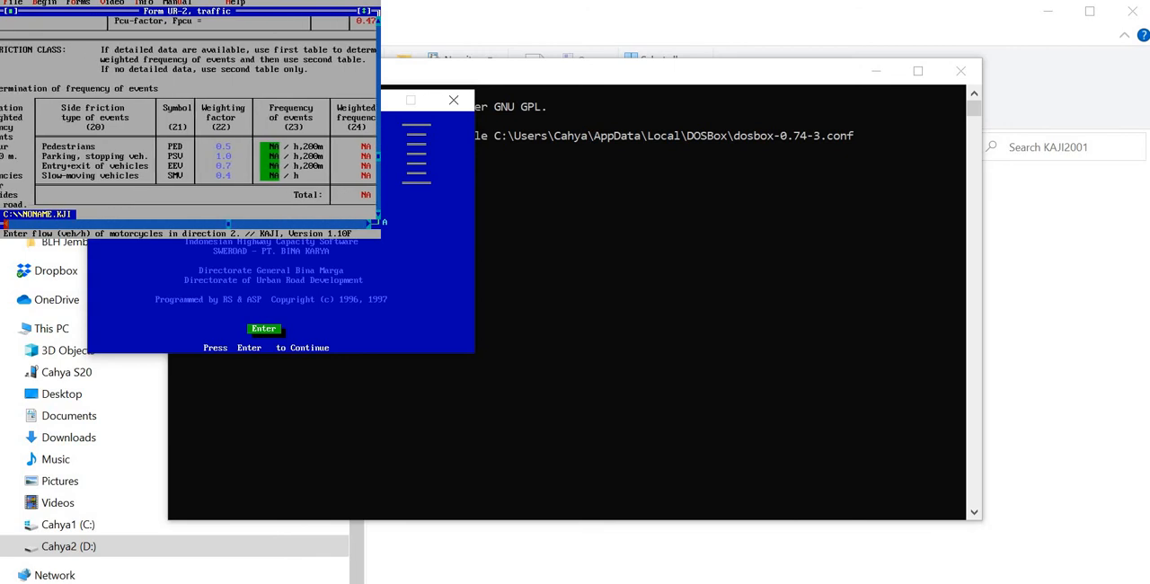
left_click(6, 223)
left_click(5, 222)
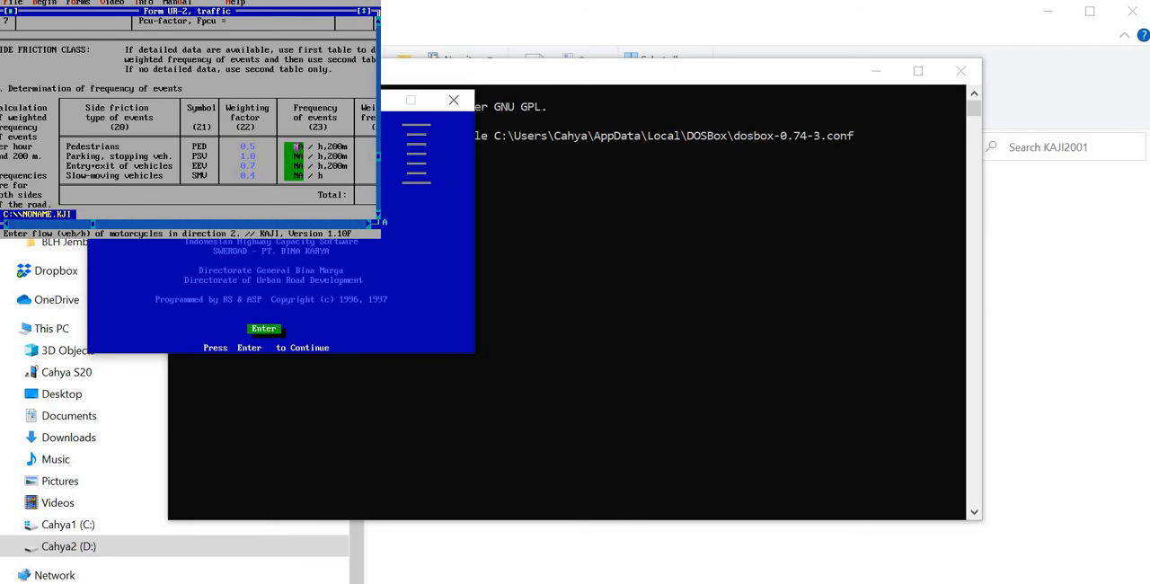
left_click(298, 145)
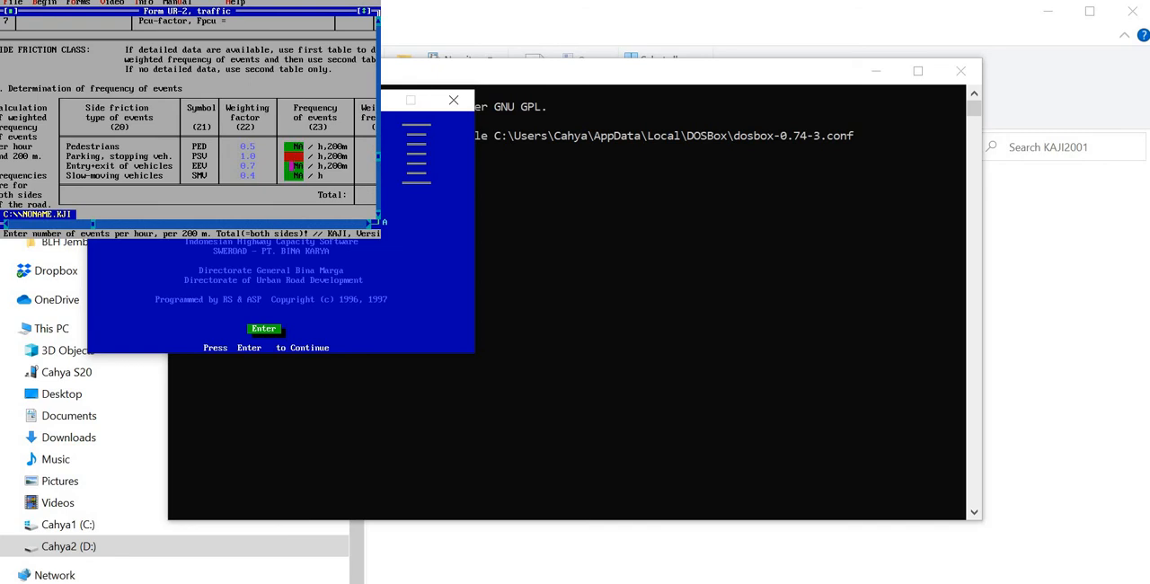
left_click(293, 165)
left_click(378, 214)
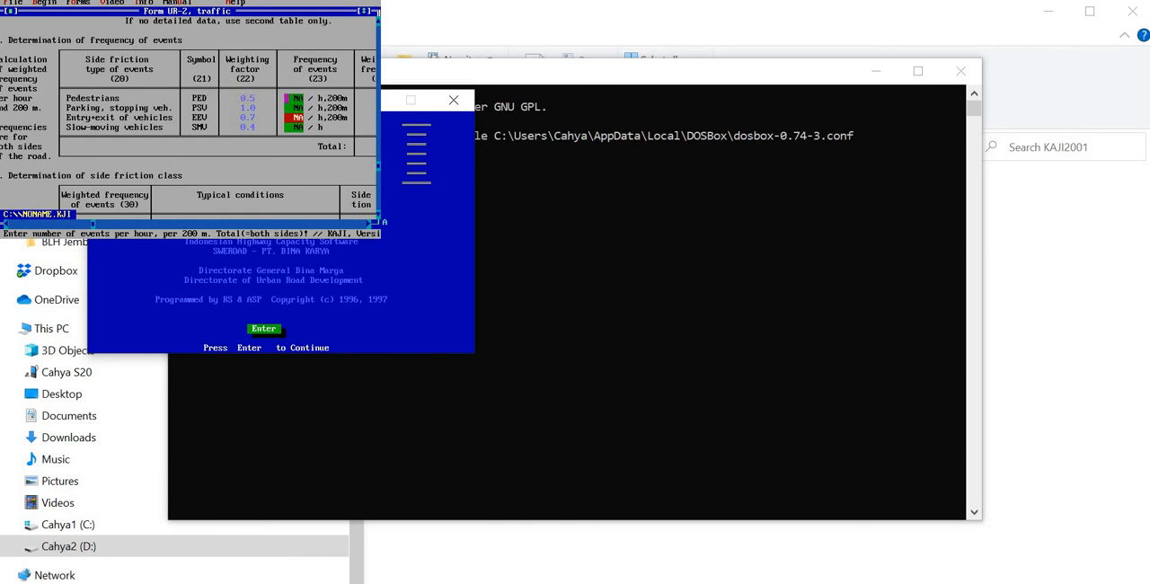
left_click(297, 98)
Step: Set the side friction class for the current case to very high (VH)
left_click(379, 214)
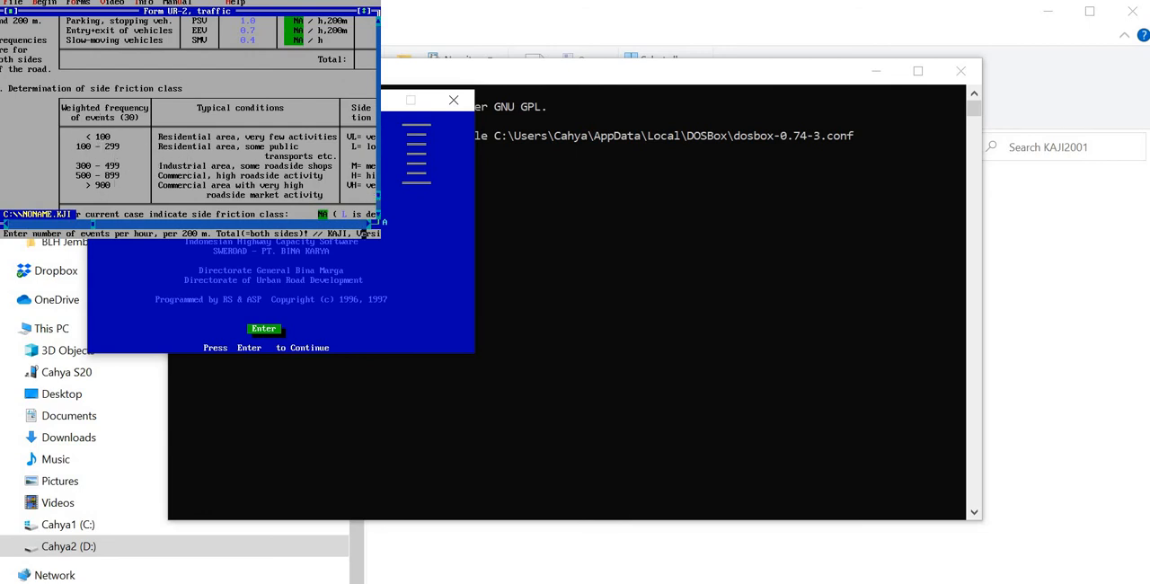
left_click(369, 222)
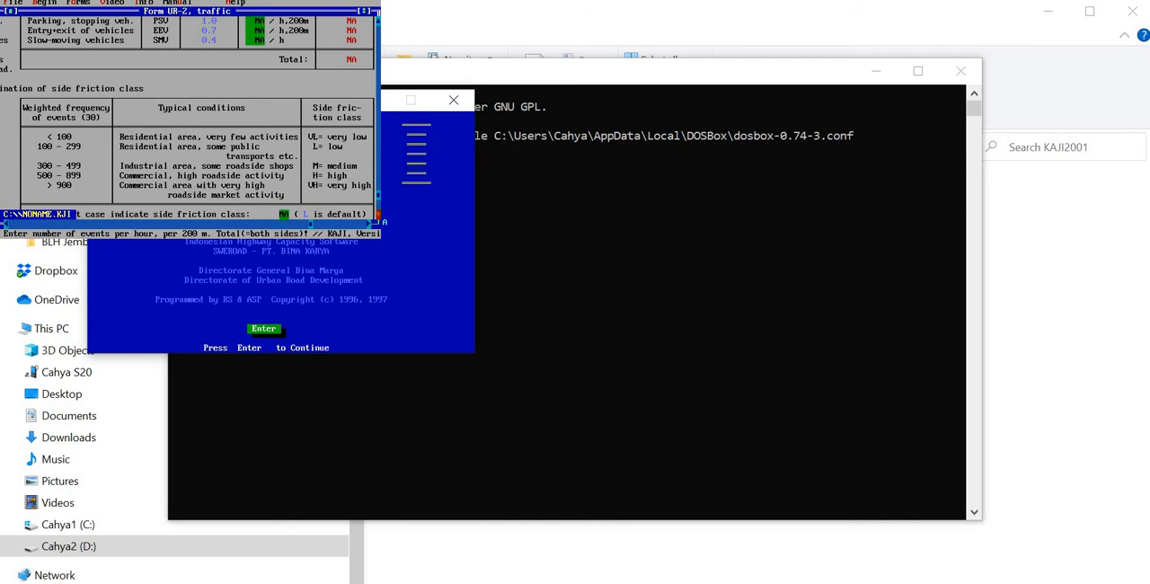
left_click(378, 215)
left_click(378, 214)
left_click(378, 214)
left_click(378, 215)
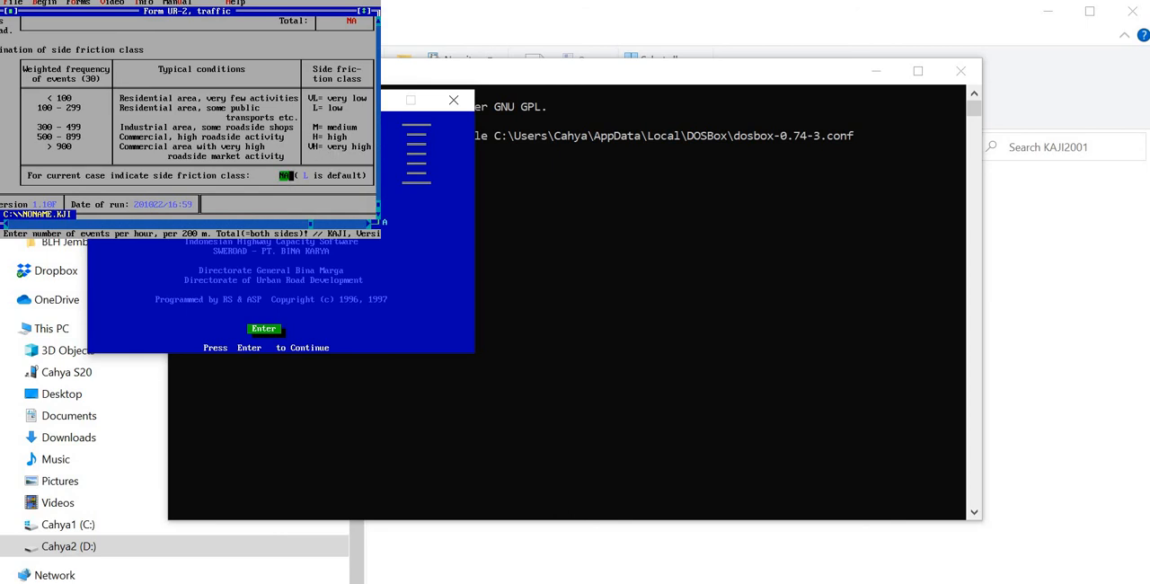
left_click(283, 175)
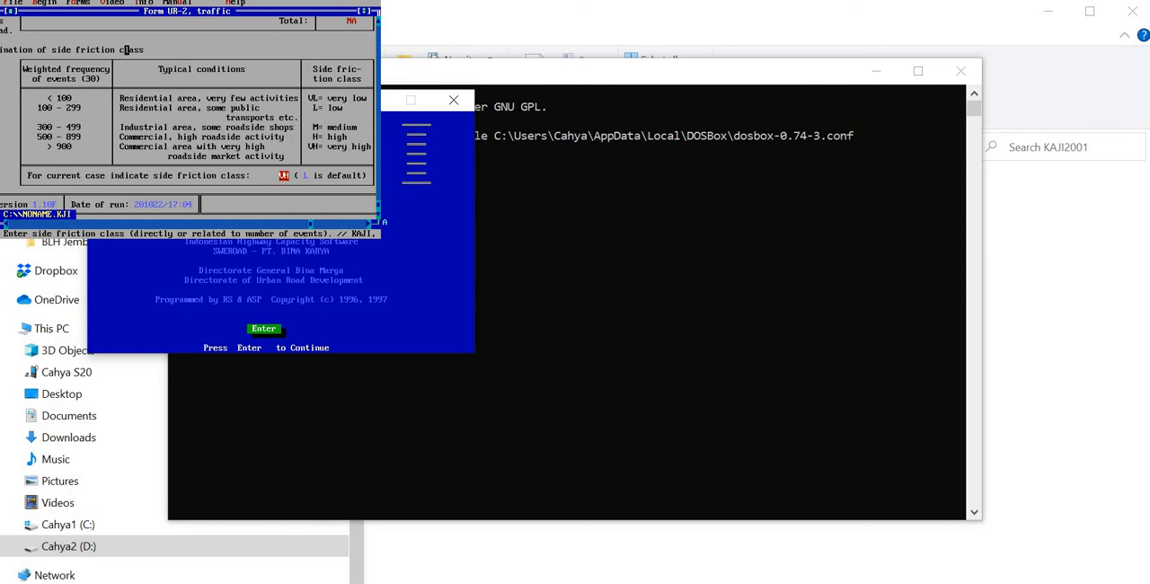
Step: Open the urban roads results and analysis form UR-3 and examine the actual capacity, degree of saturation and travel time
left_click(79, 3)
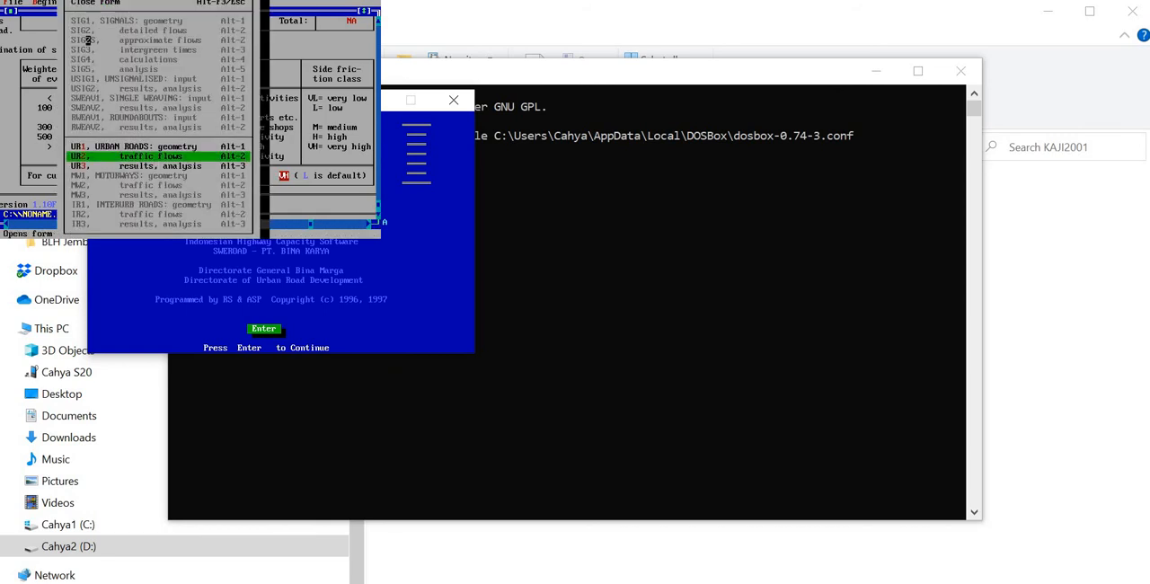
left_click(146, 165)
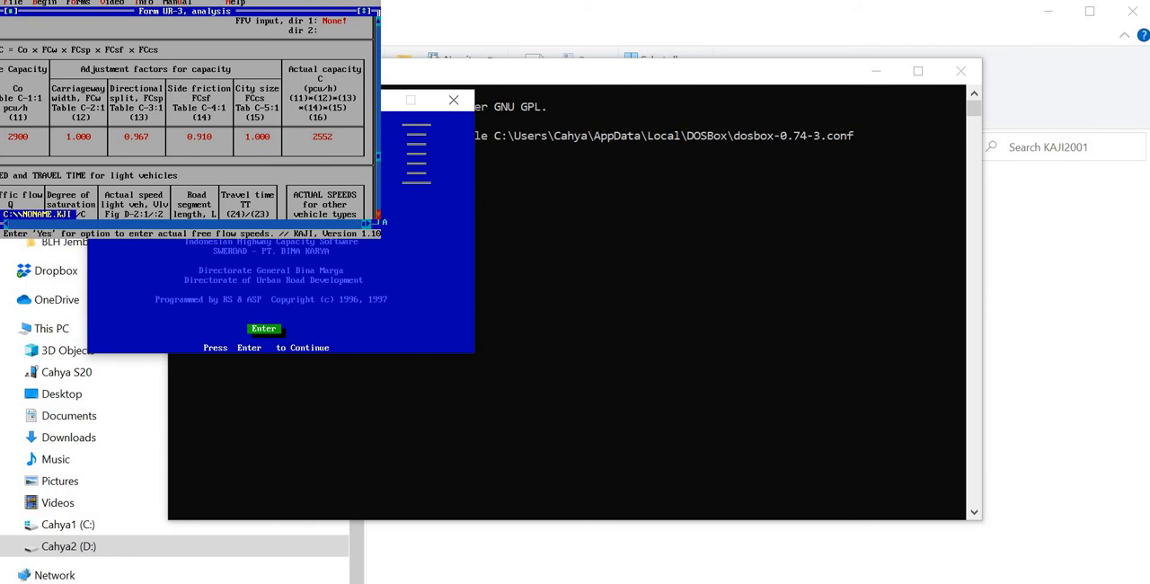
left_click(378, 214)
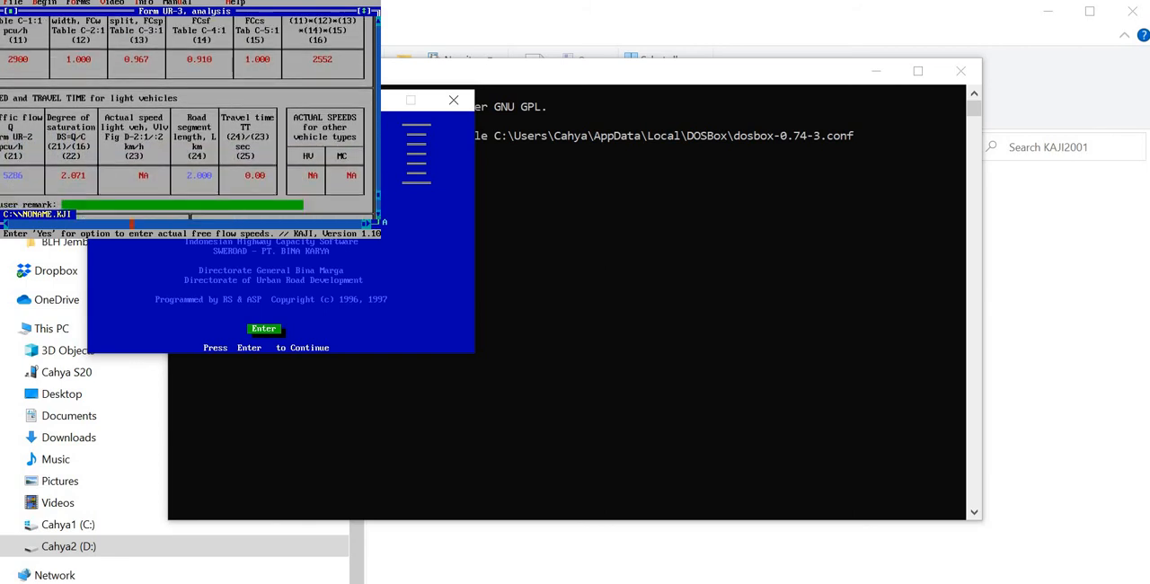
left_click(10, 223)
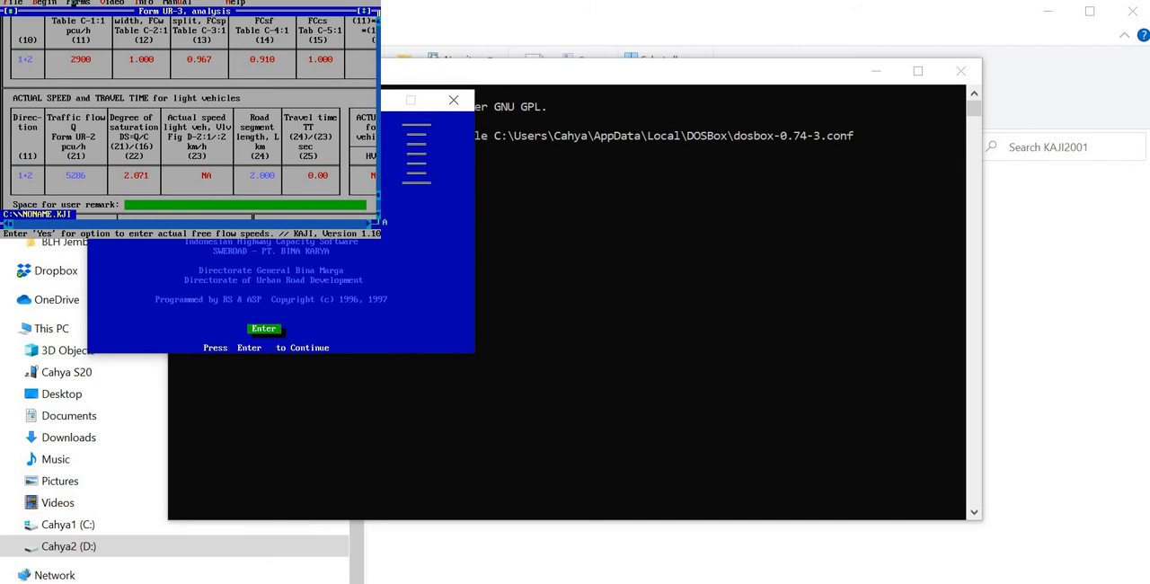
Step: Return to the geometry form UR-1 and review the cross section widths
left_click(75, 3)
left_click(126, 145)
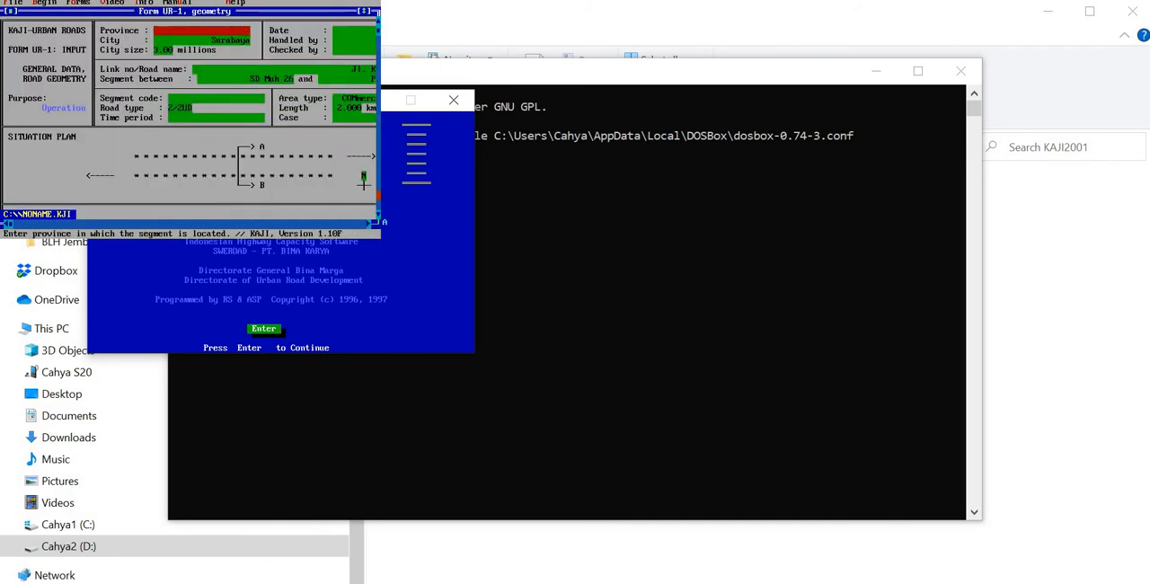
left_click(378, 195)
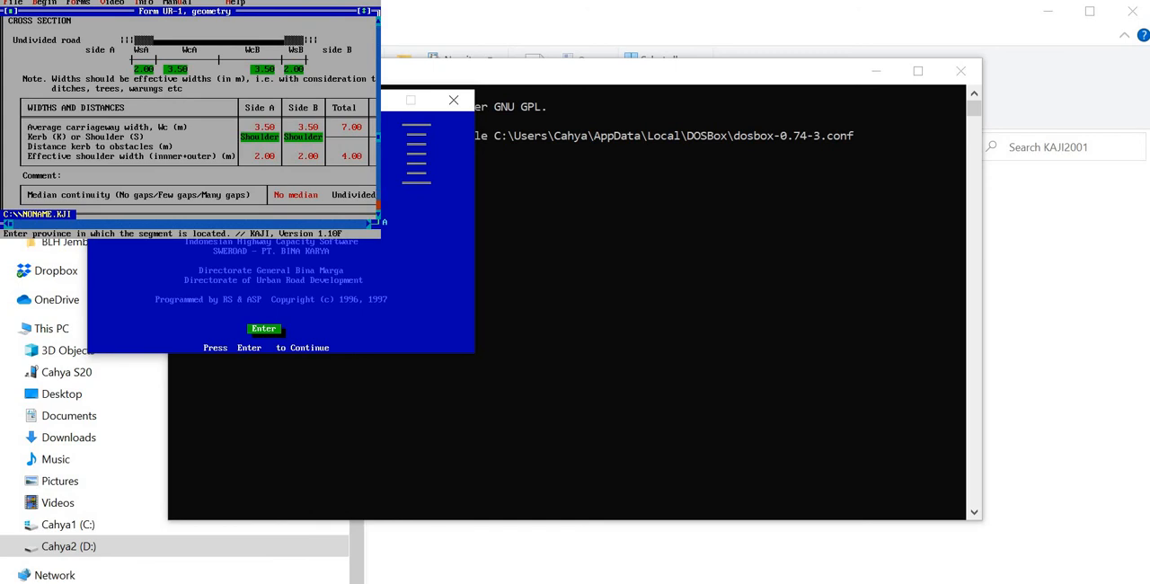
Step: Open traffic form UR-2 and set the side friction class for the current case to very low (VL)
left_click(76, 3)
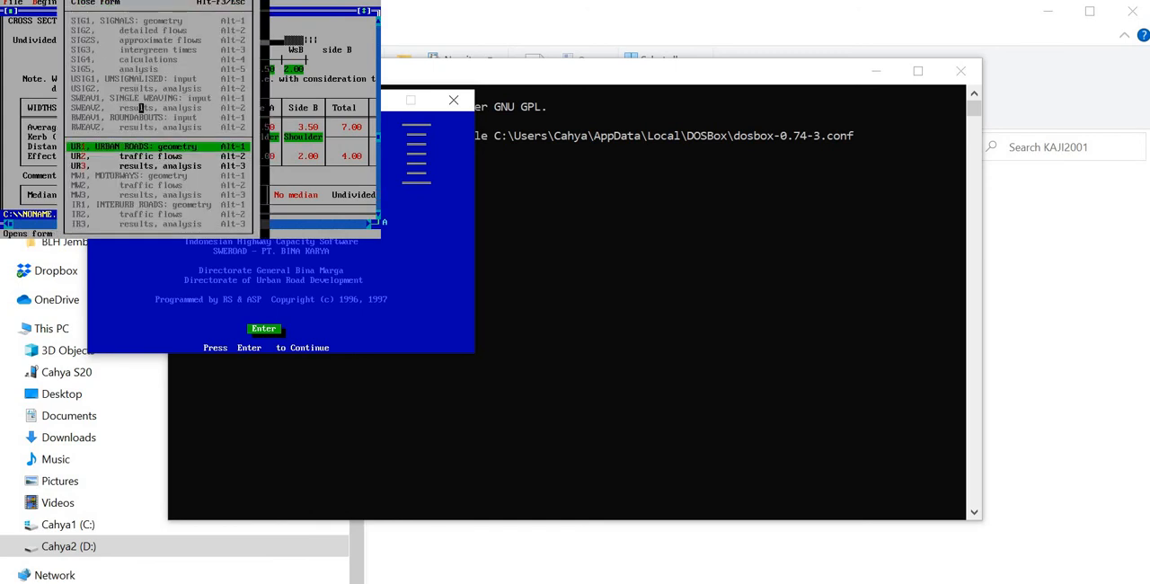
left_click(164, 156)
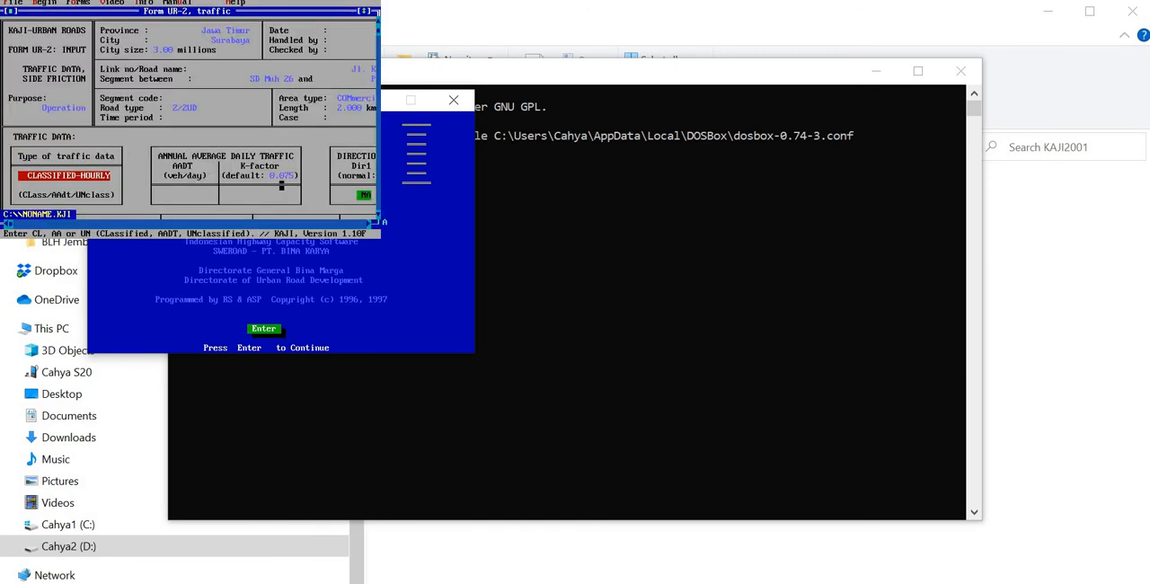
left_click(378, 216)
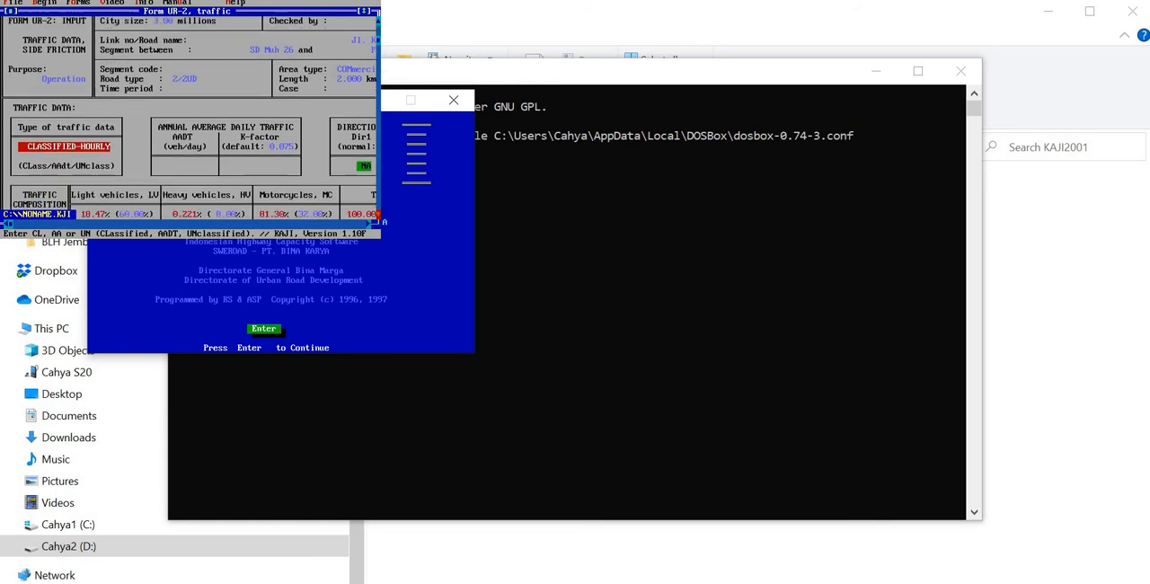
left_click(378, 215)
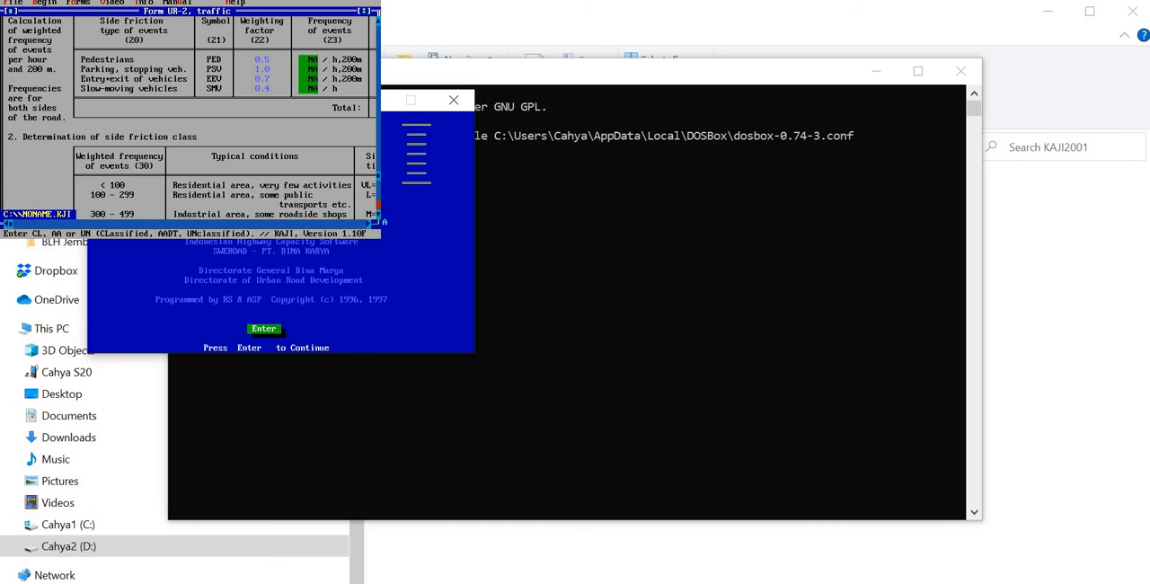
left_click(379, 216)
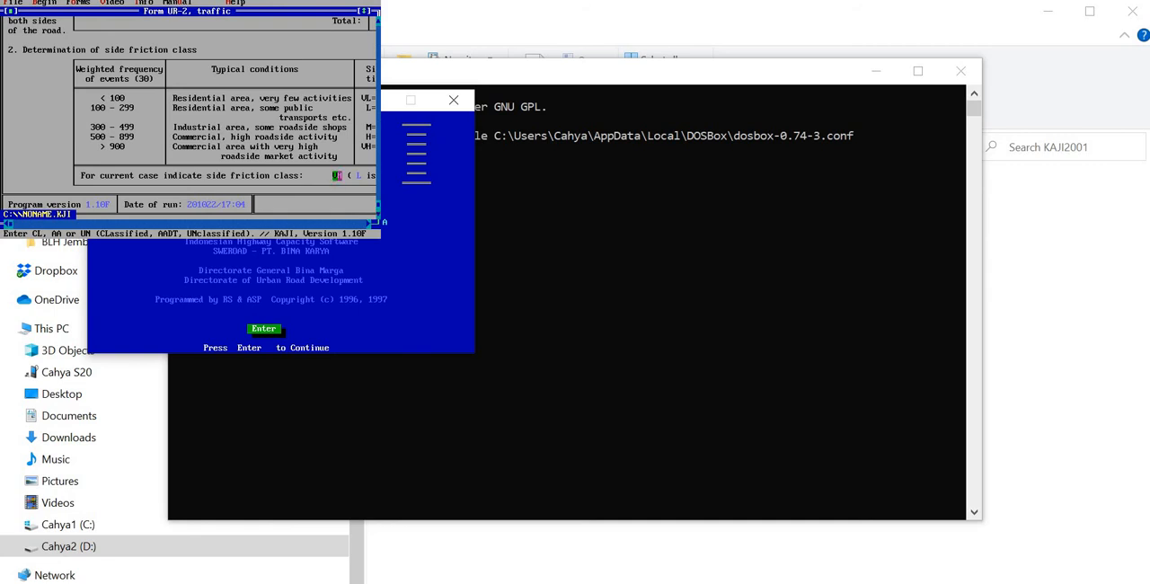
left_click(337, 175)
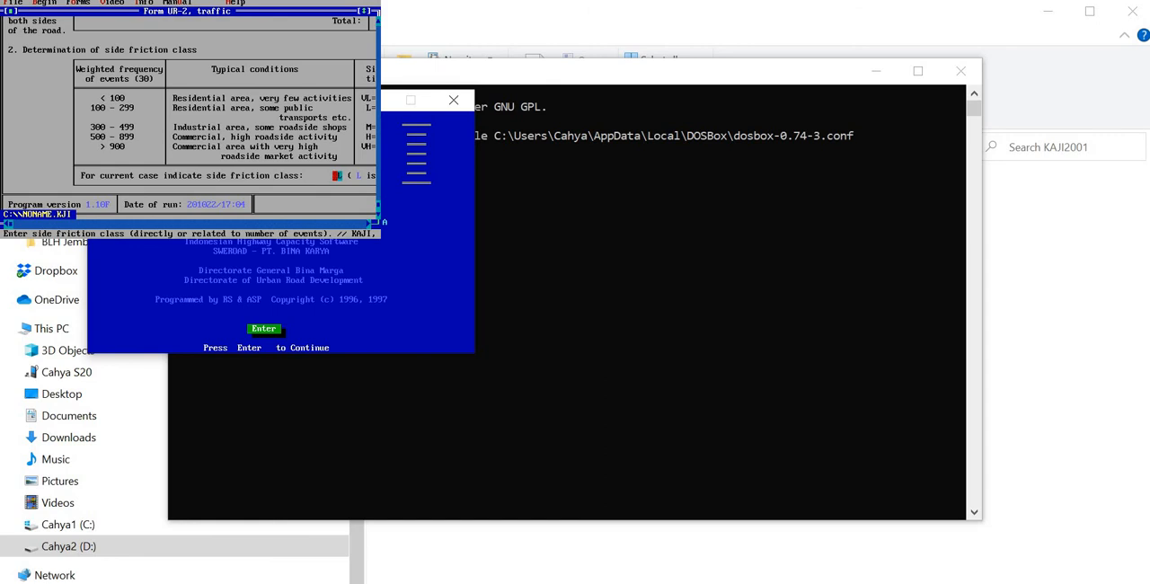
Step: Open analysis form UR-3 and examine the capacity factors, degree of saturation and travel time for very low side friction
left_click(64, 3)
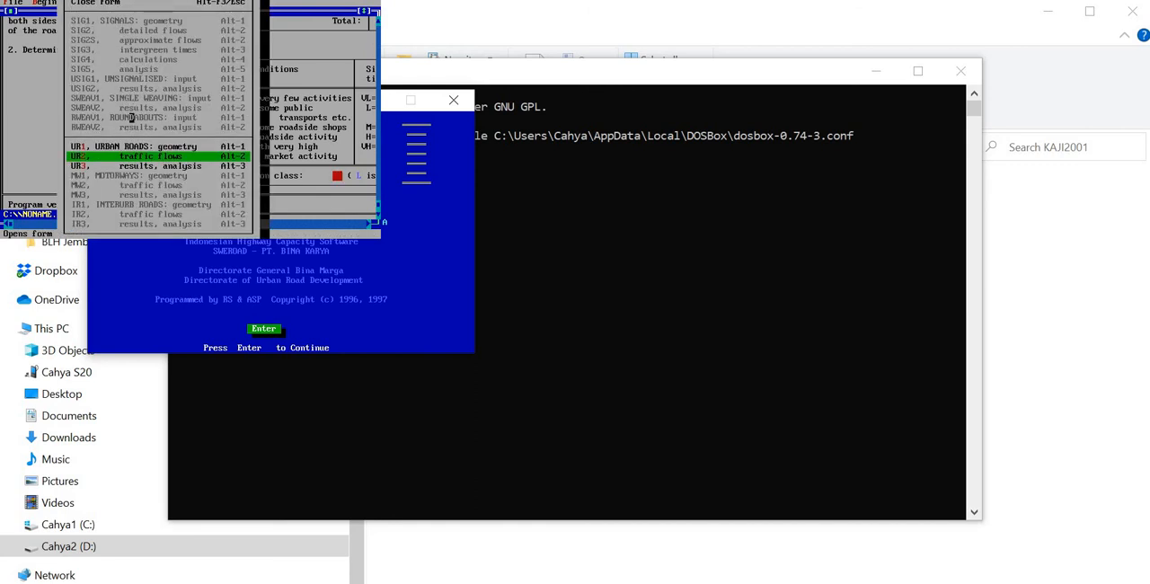
left_click(151, 166)
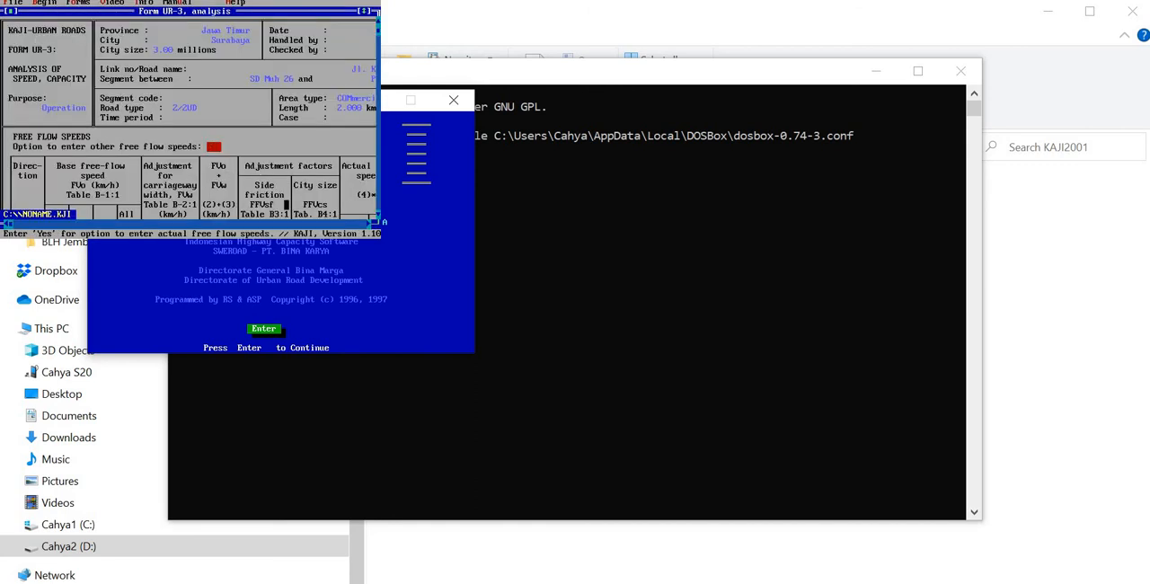
left_click(378, 176)
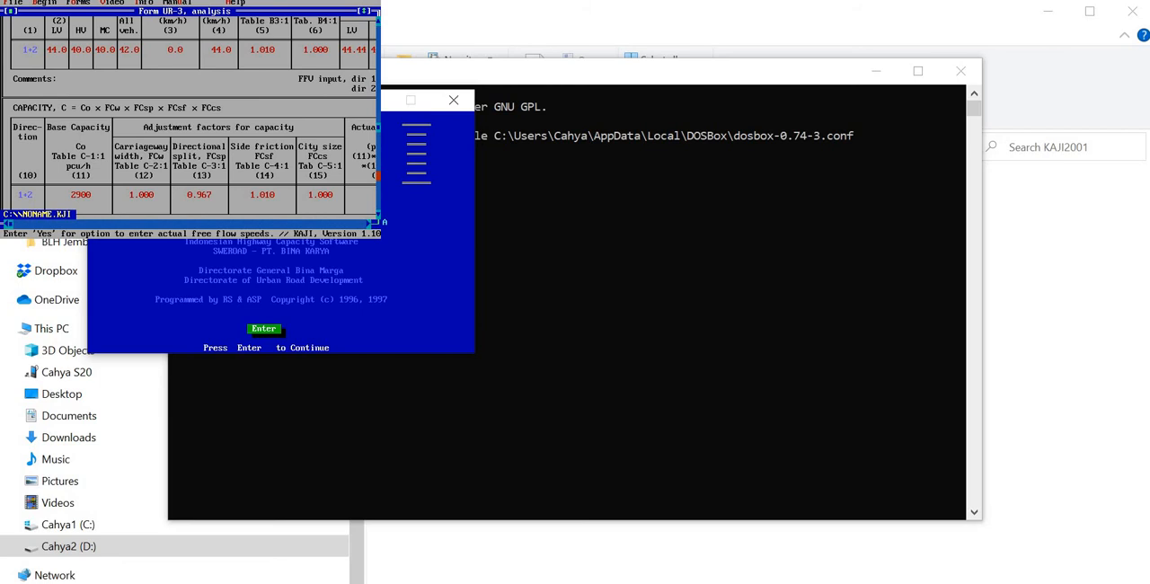
left_click(378, 176)
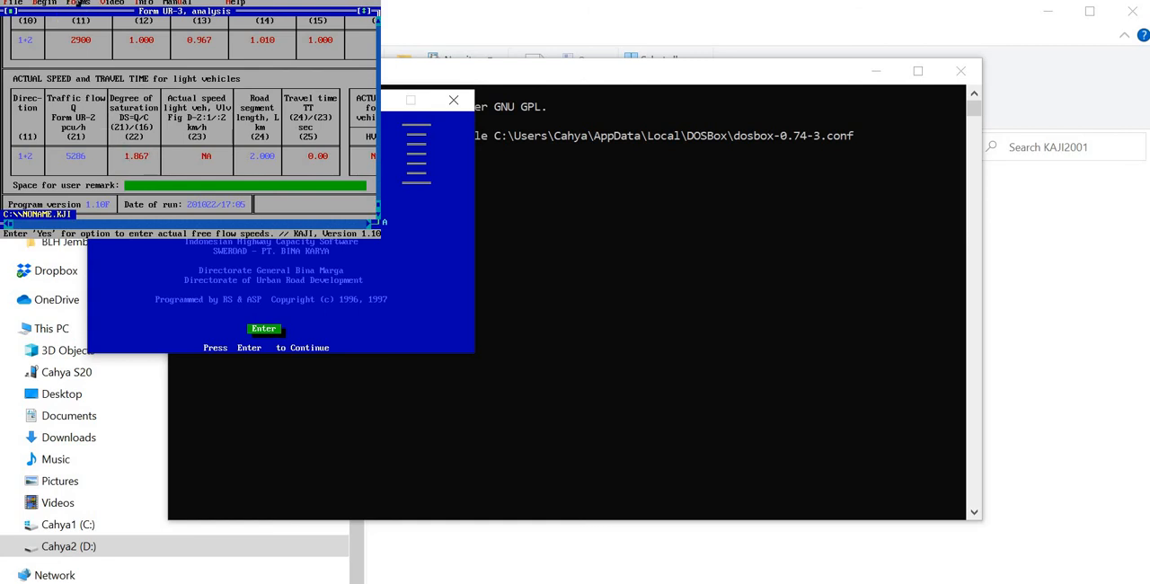
Step: In geometry form UR-1, set both effective carriageway widths to 7.00 m and both shoulder widths to 1.00 m
left_click(79, 3)
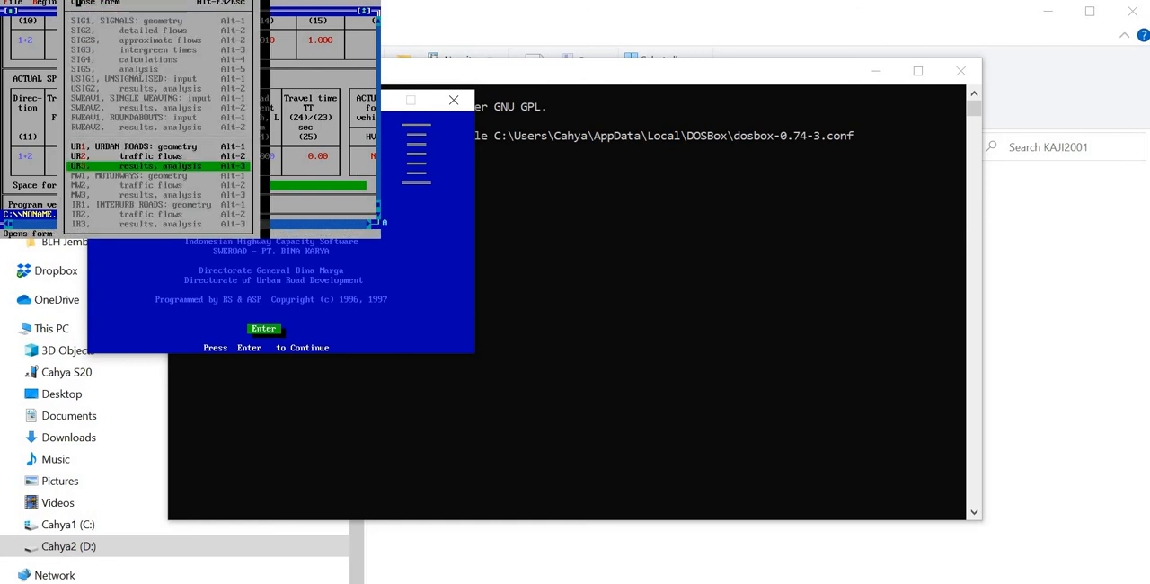
left_click(144, 147)
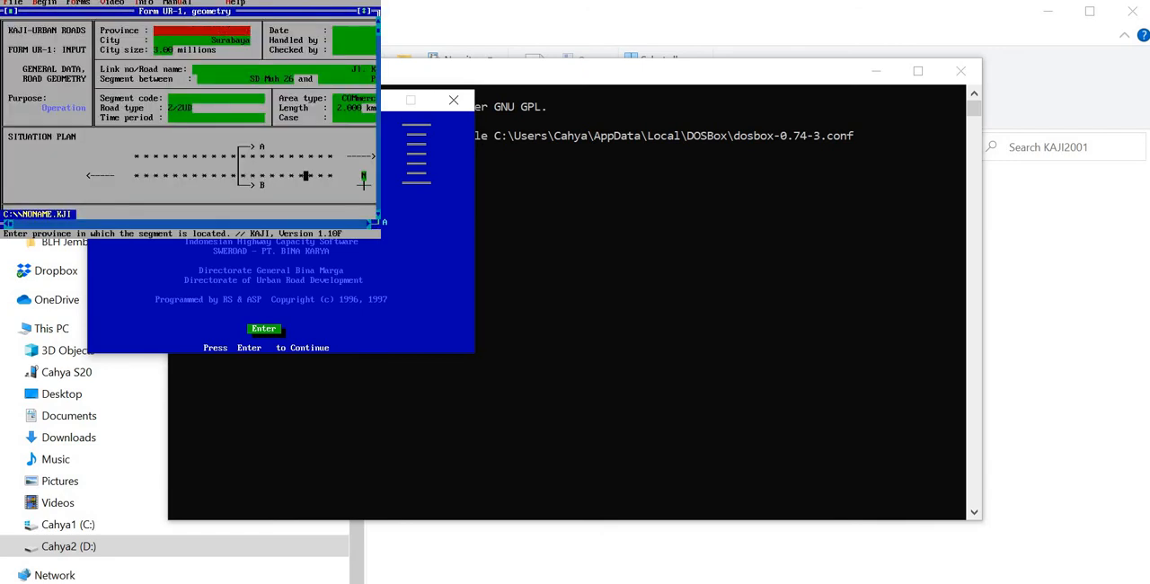
left_click(378, 215)
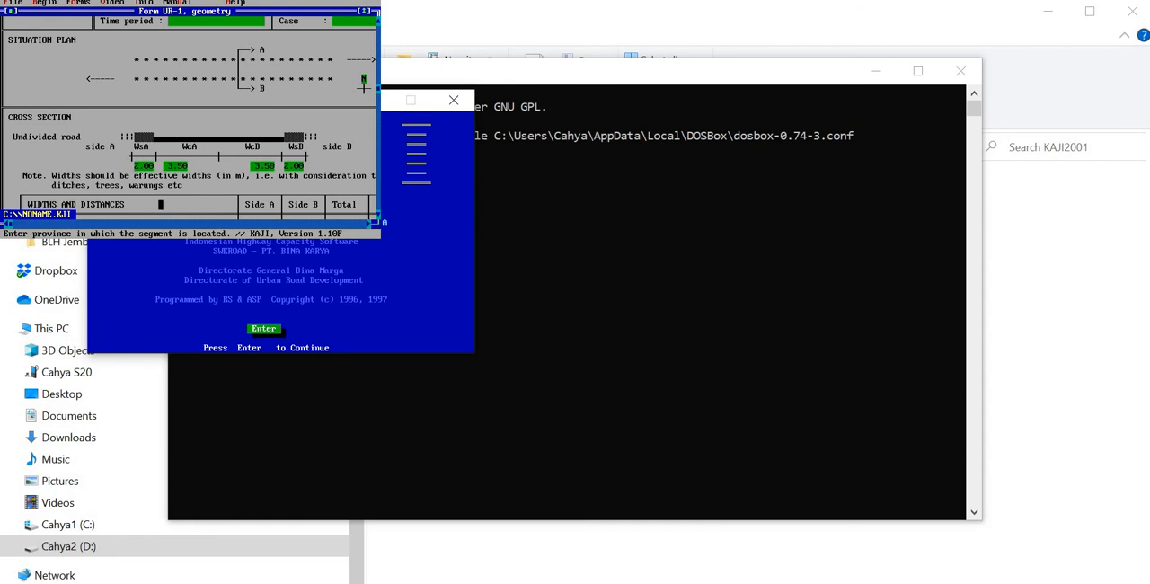
left_click(175, 165)
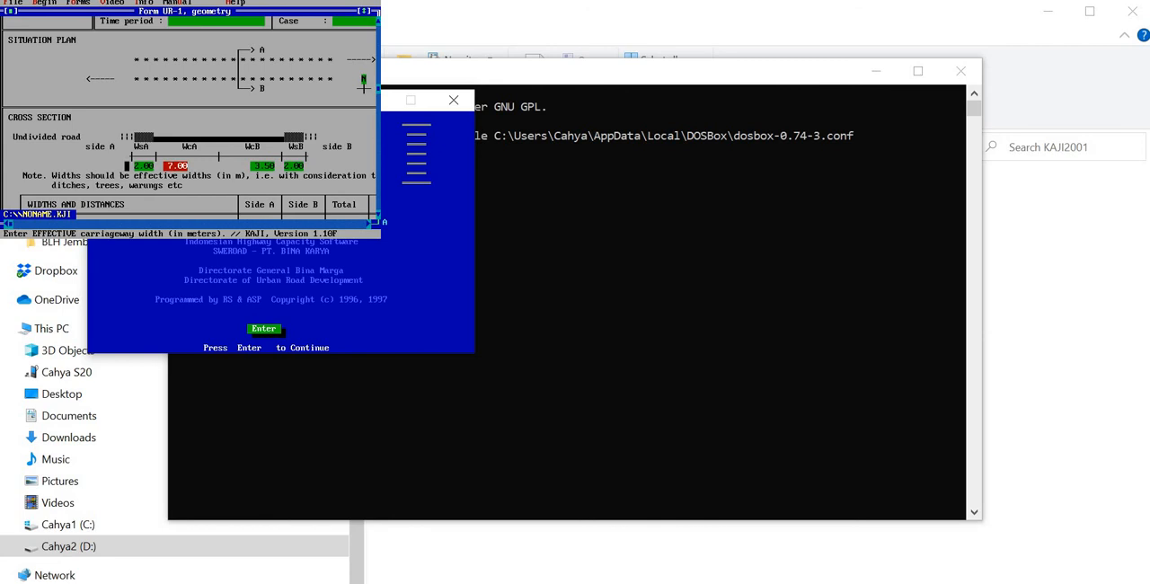
left_click(133, 165)
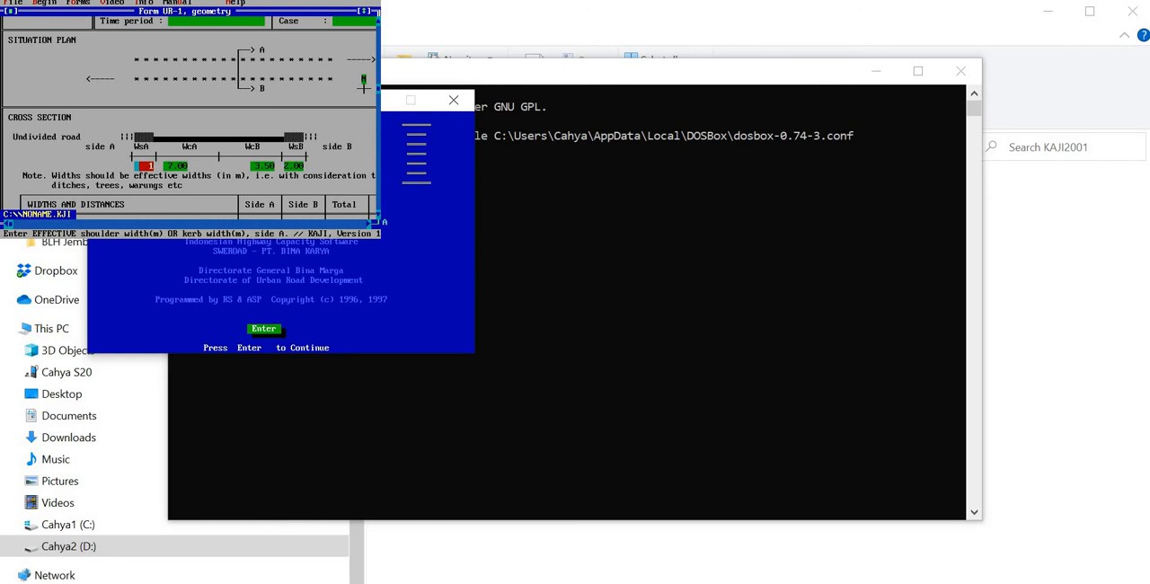
left_click(268, 165)
type("7")
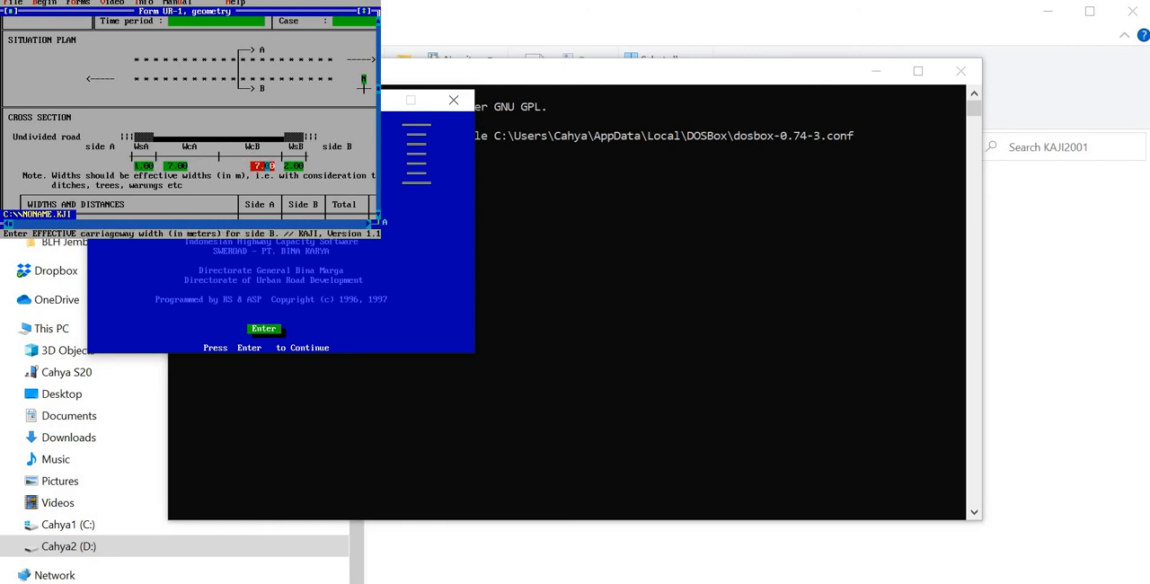
type(".")
key("Return")
key("Return")
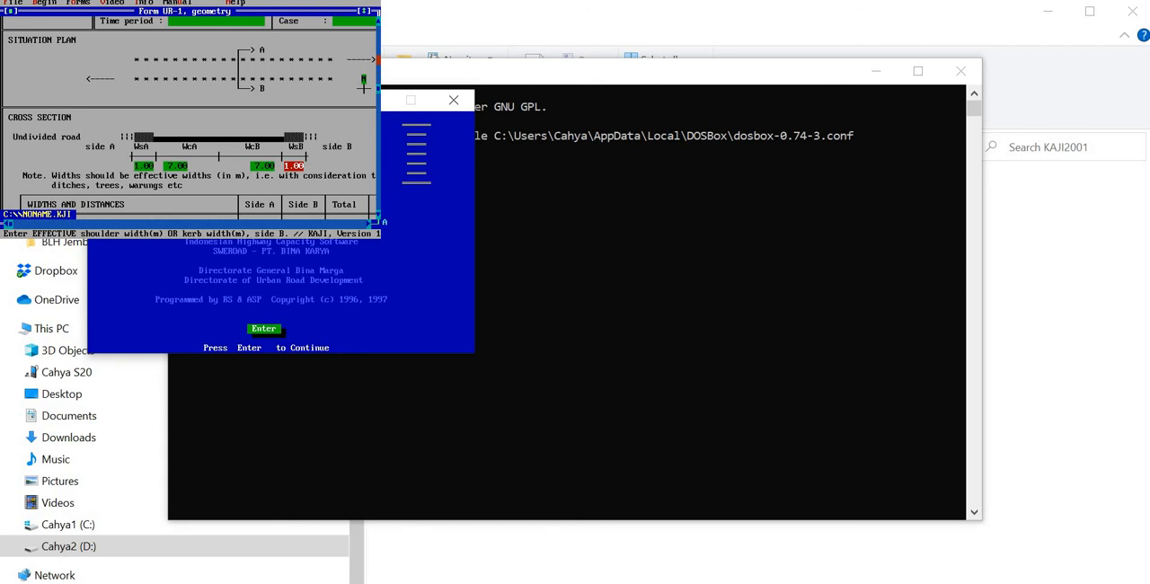
key("Return")
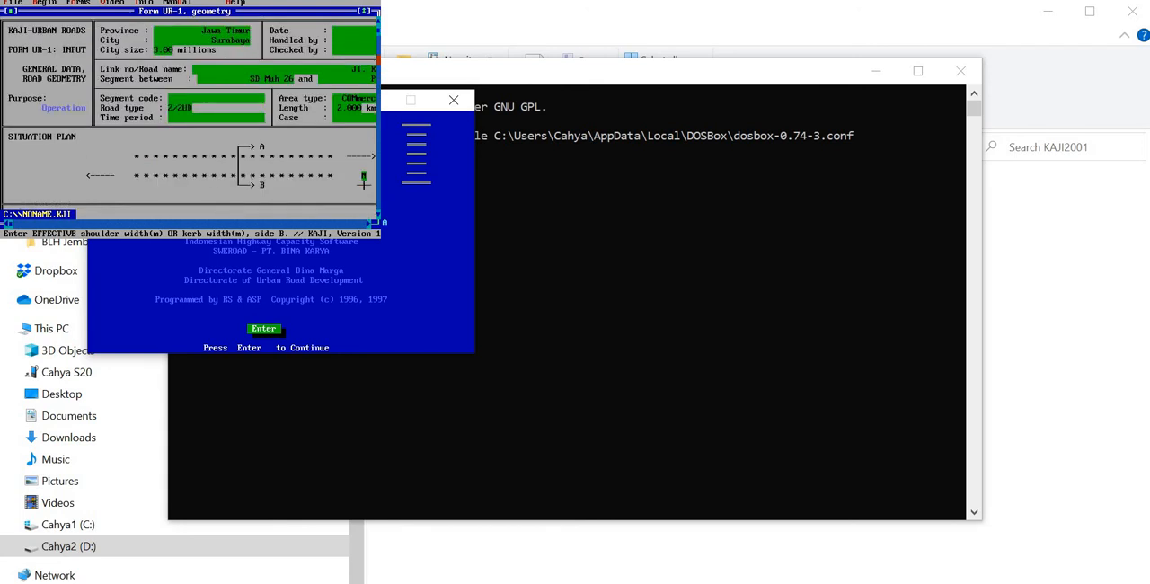
Step: Change the road type to 4/2UD and review the capacity, degree of saturation and travel time in form UR-3
left_click(179, 108)
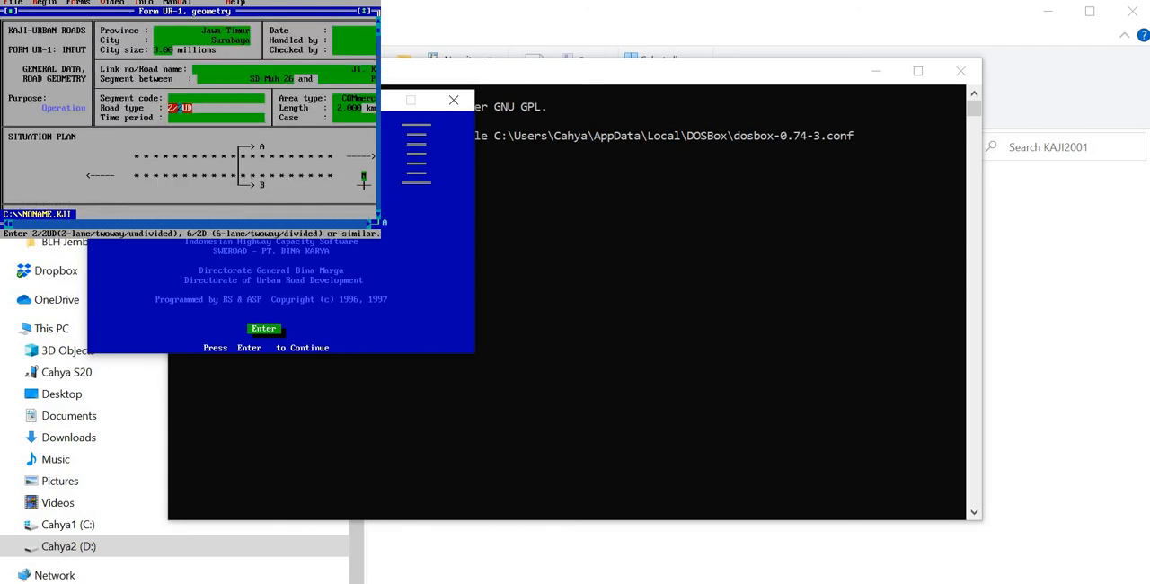
type("4")
left_click(64, 3)
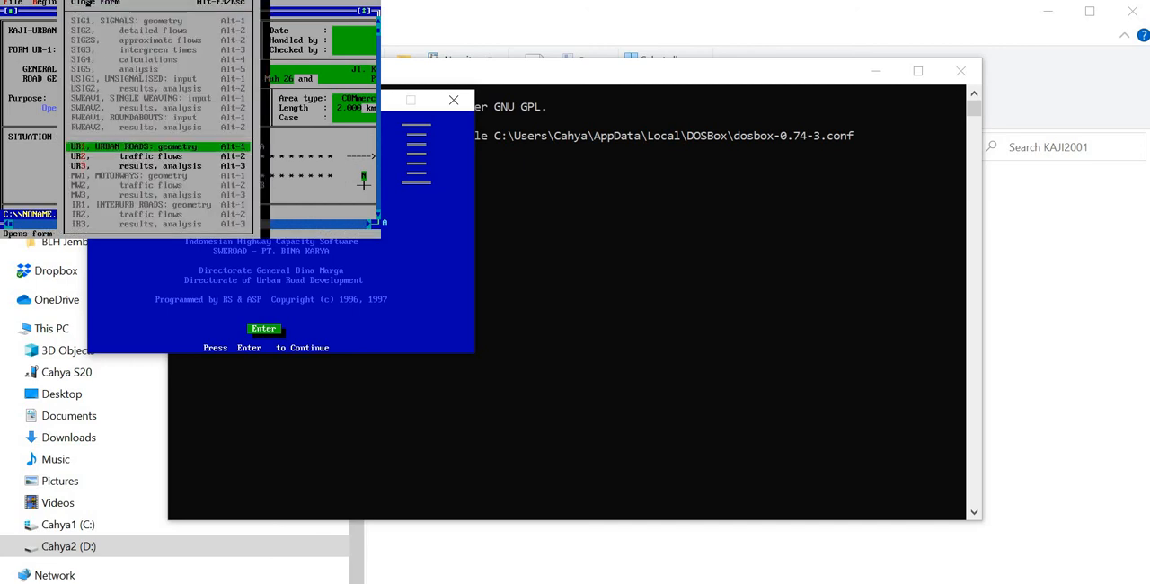
left_click(175, 166)
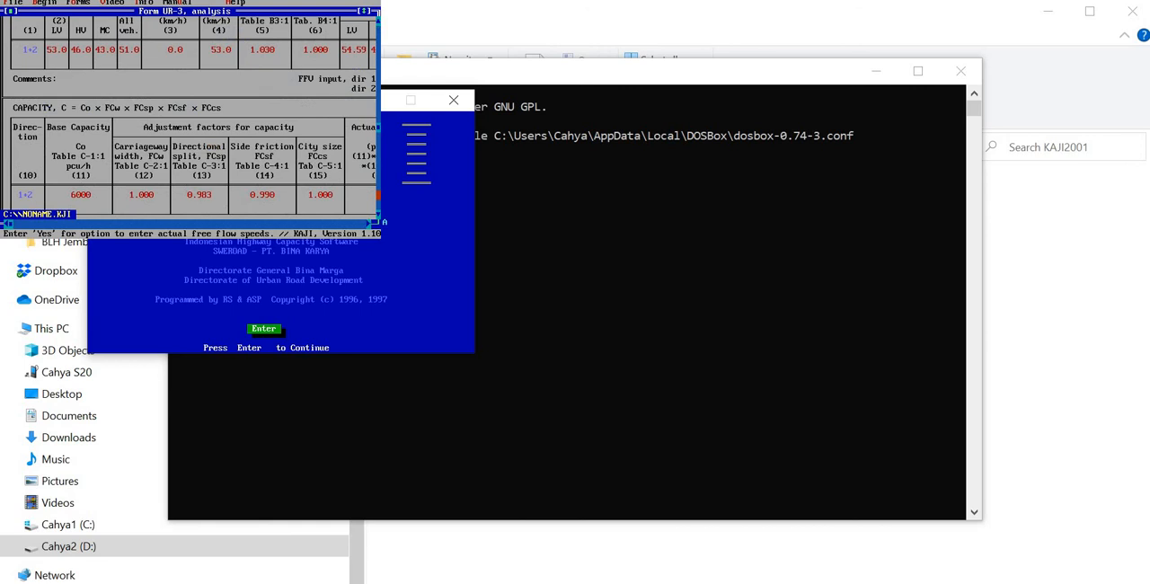
left_click(378, 194)
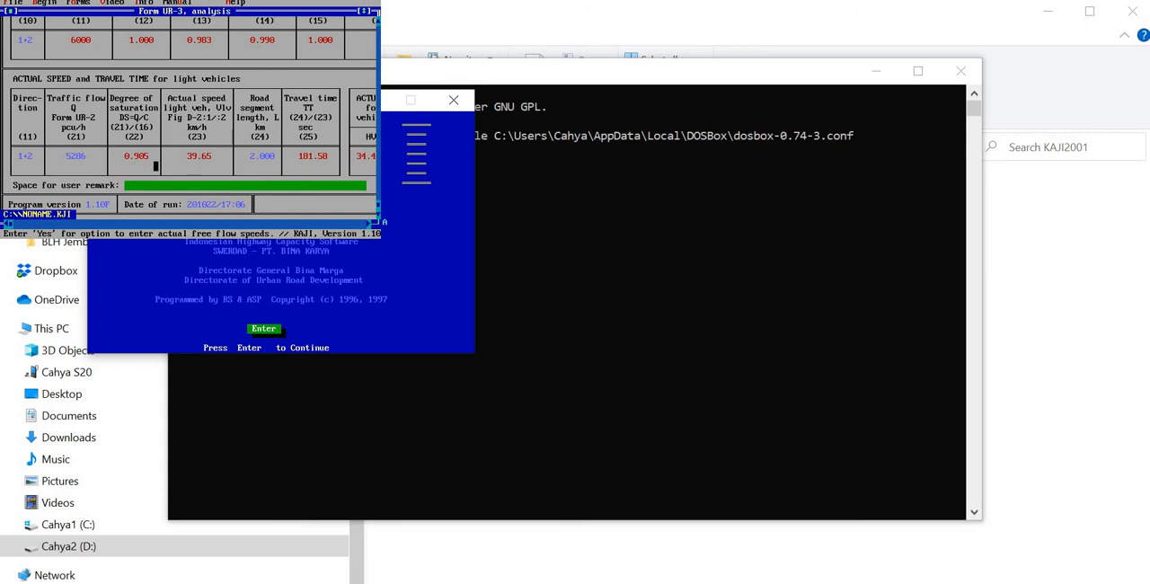
Step: Return to geometry form UR-1 and set the effective carriageway widths of sides A and B to 9.00 m
left_click(83, 12)
left_click(80, 4)
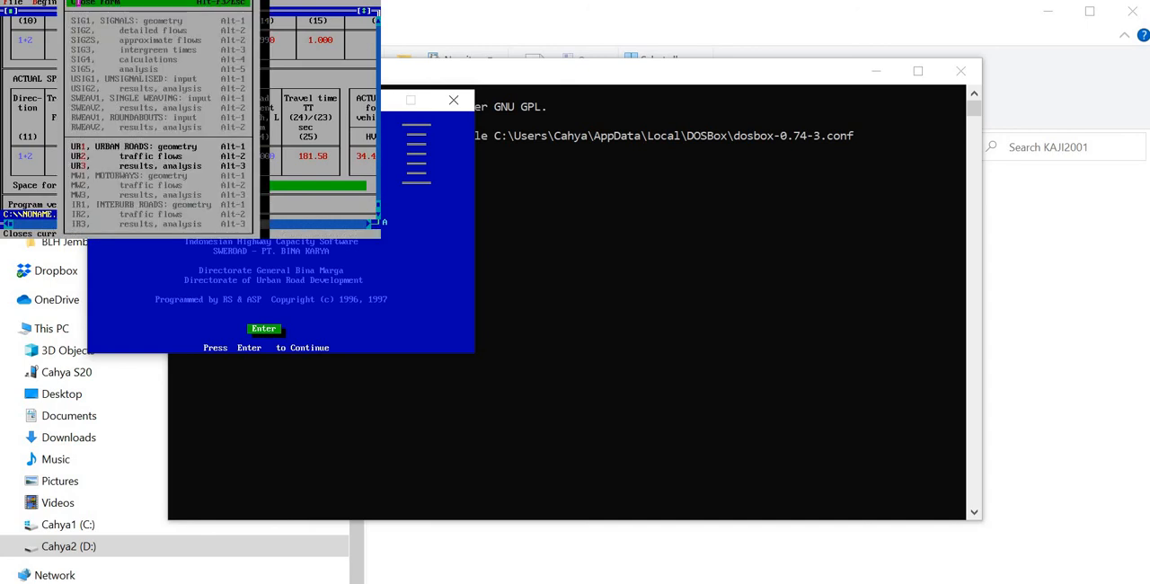
left_click(157, 147)
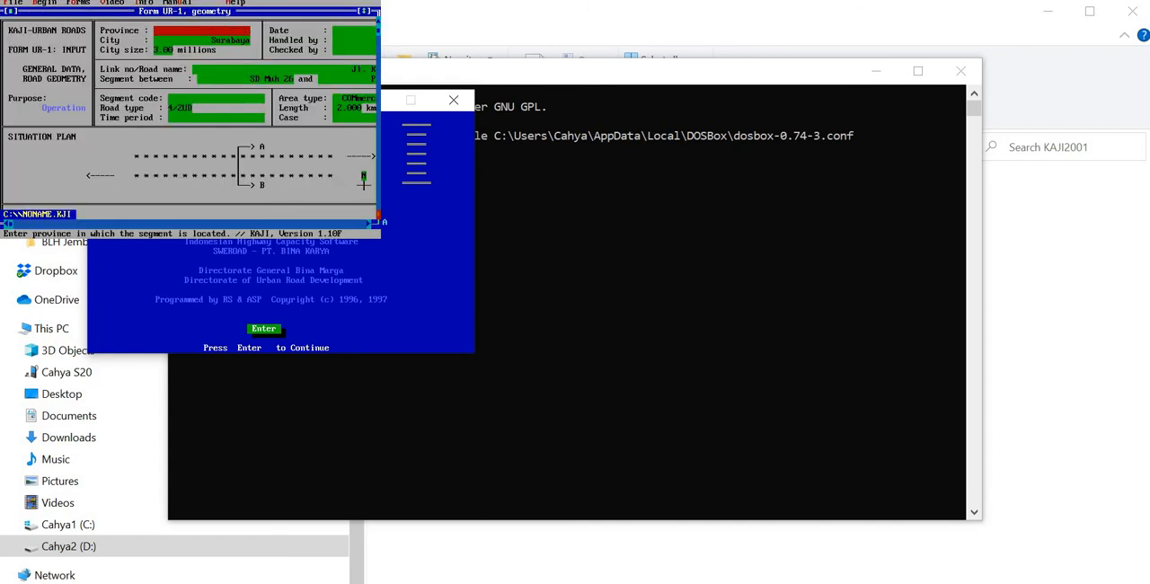
left_click(378, 214)
left_click(378, 215)
left_click(378, 214)
left_click(378, 215)
left_click(378, 215)
left_click(378, 214)
left_click(378, 214)
left_click(378, 215)
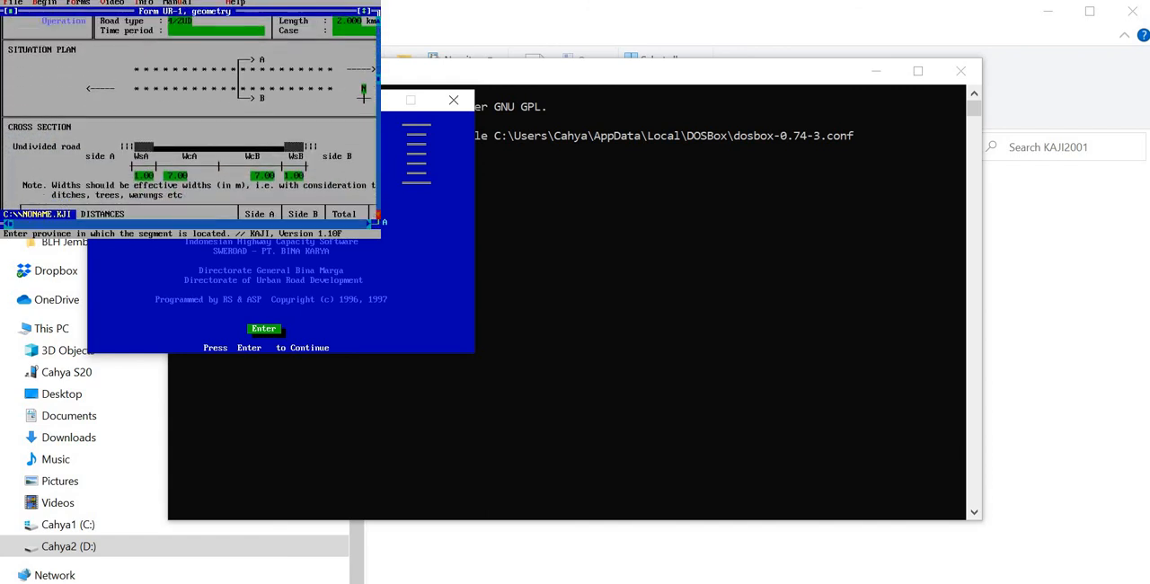
left_click(185, 174)
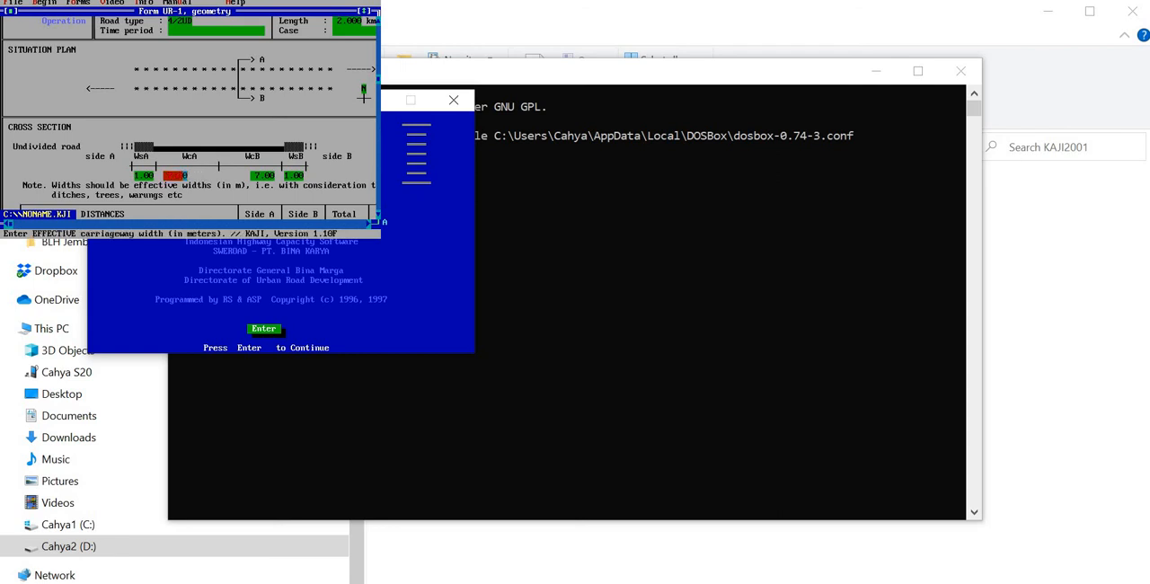
key("BackSpace")
key("BackSpace")
key("BackSpace")
key("BackSpace")
type("7.0")
key("Return")
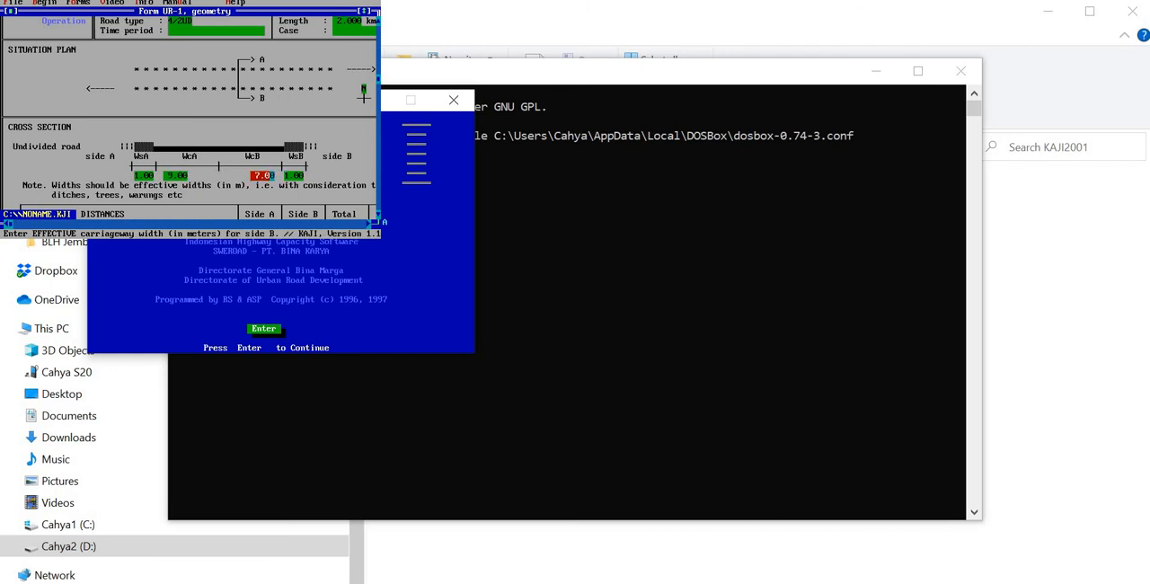
type("9")
key("Return")
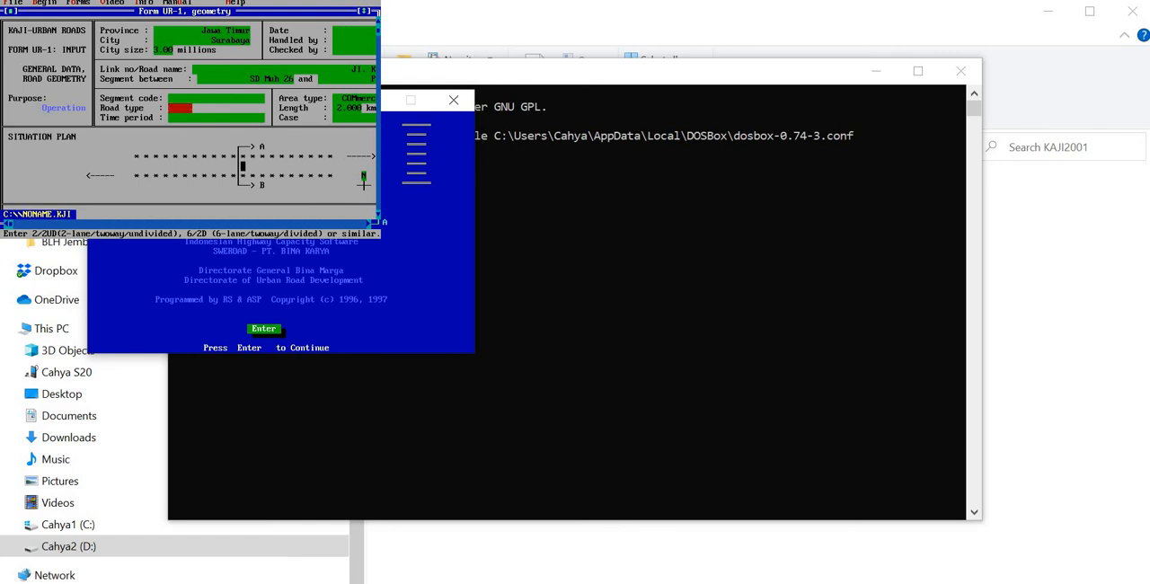
Step: Set the road type to 6/2UD and examine the degree of saturation, actual speed and travel time in form UR-3
left_click(74, 4)
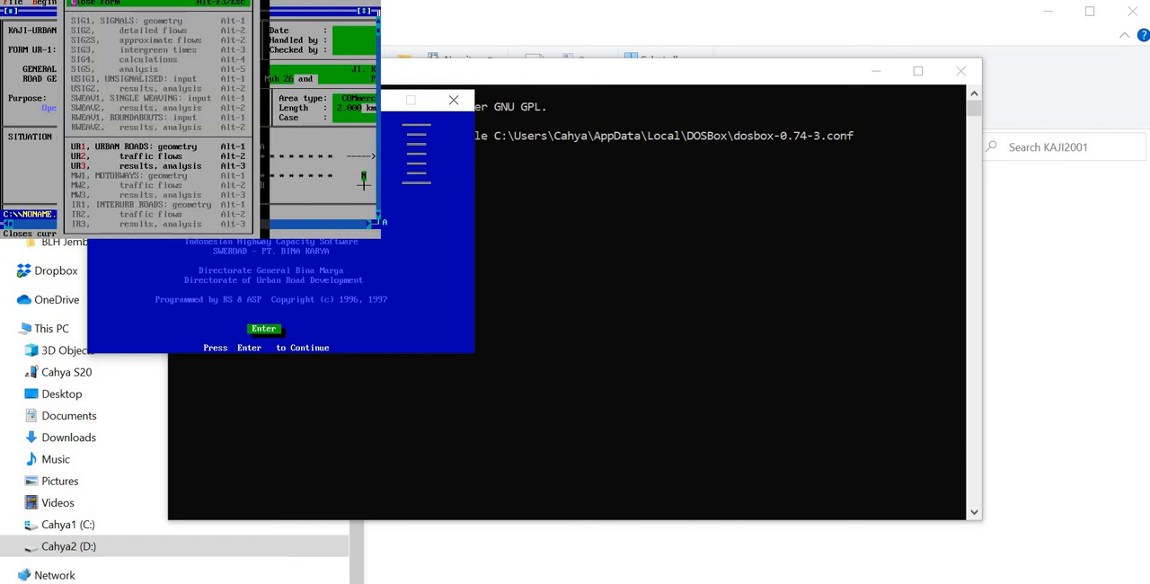
left_click(166, 167)
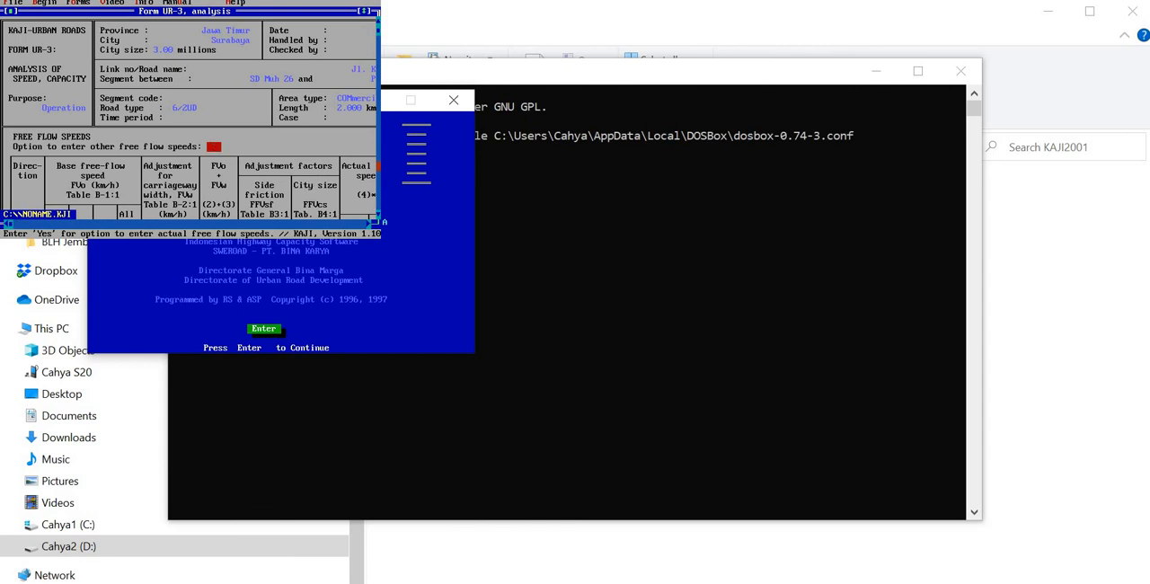
left_click(378, 166)
left_click(378, 167)
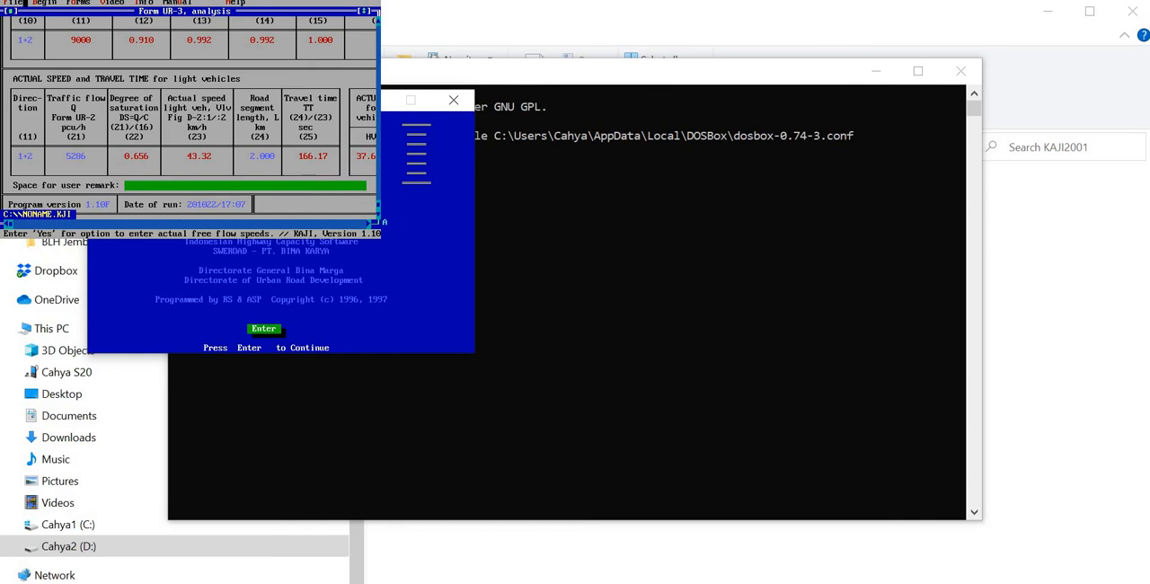
Step: Start an ASCII text output of the forms with File as the device and Standard ASCII as the format
left_click(9, 3)
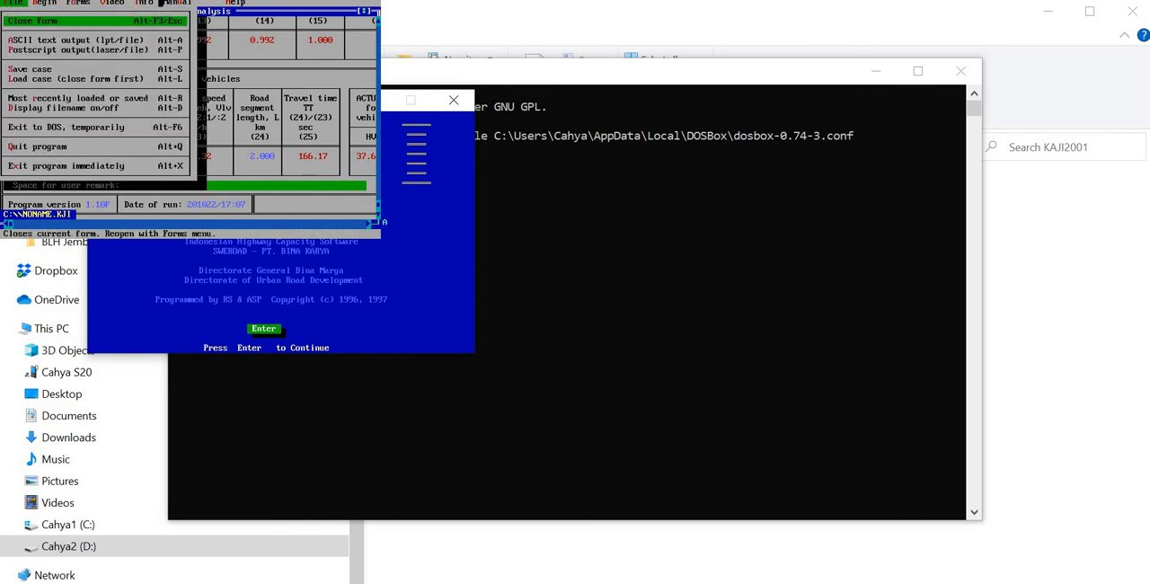
left_click(219, 4)
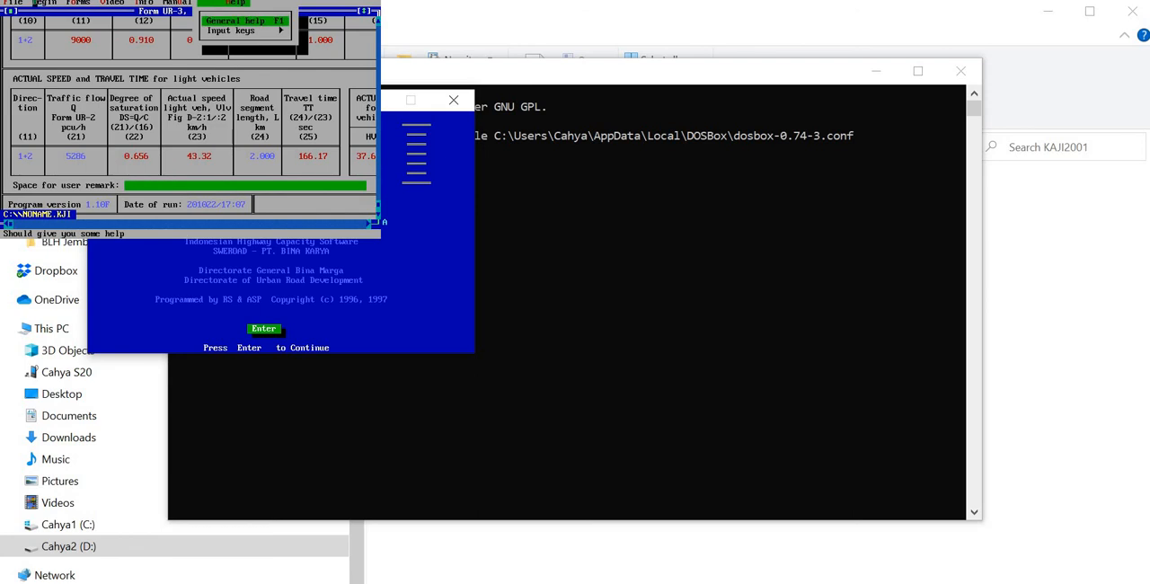
left_click(11, 4)
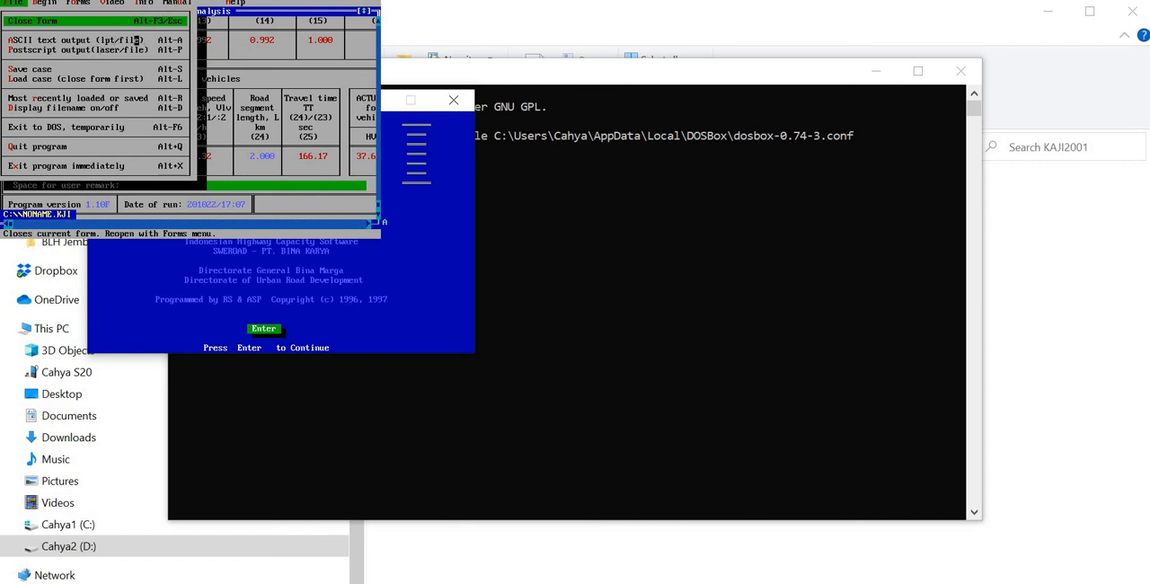
left_click(49, 40)
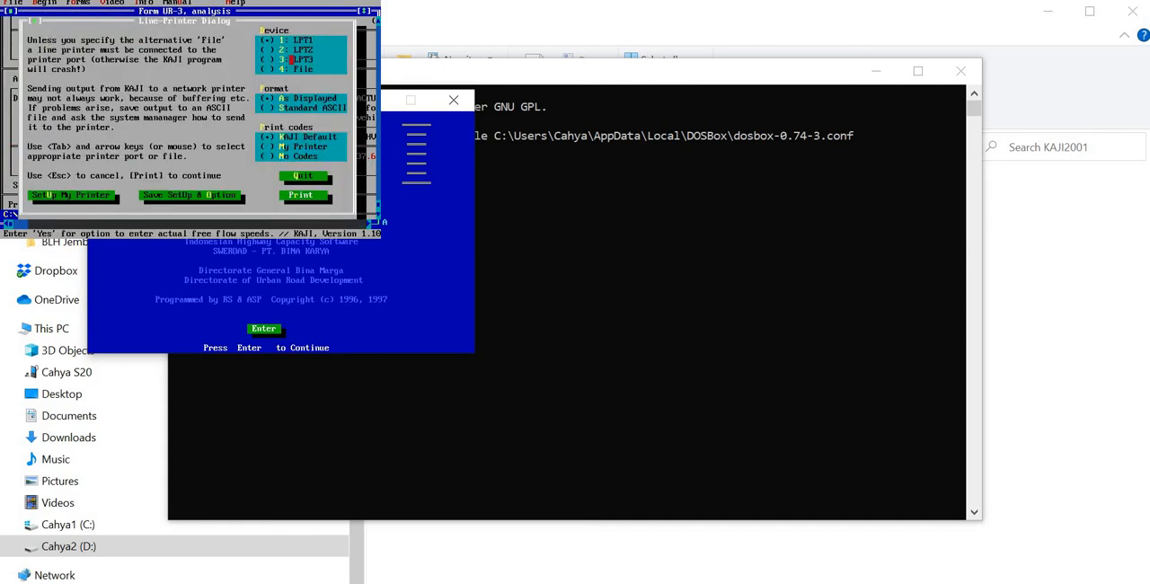
left_click(266, 68)
left_click(266, 40)
left_click(266, 68)
left_click(265, 107)
left_click(302, 194)
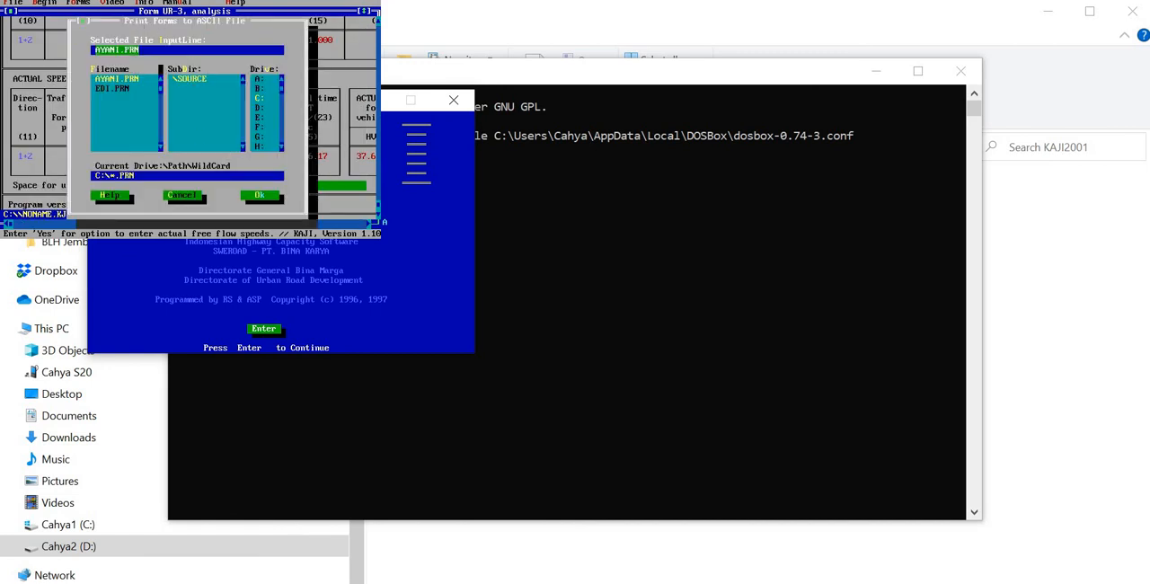
Step: Name the output file keputih.prn and write all forms of the module to it
type("keputih.prn")
left_click(259, 194)
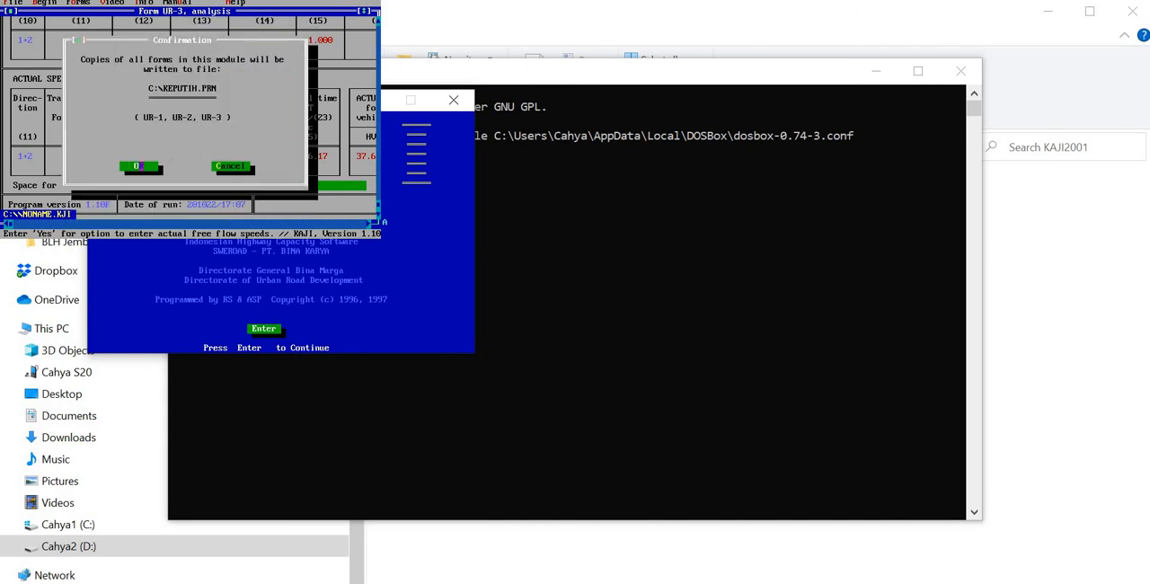
left_click(138, 167)
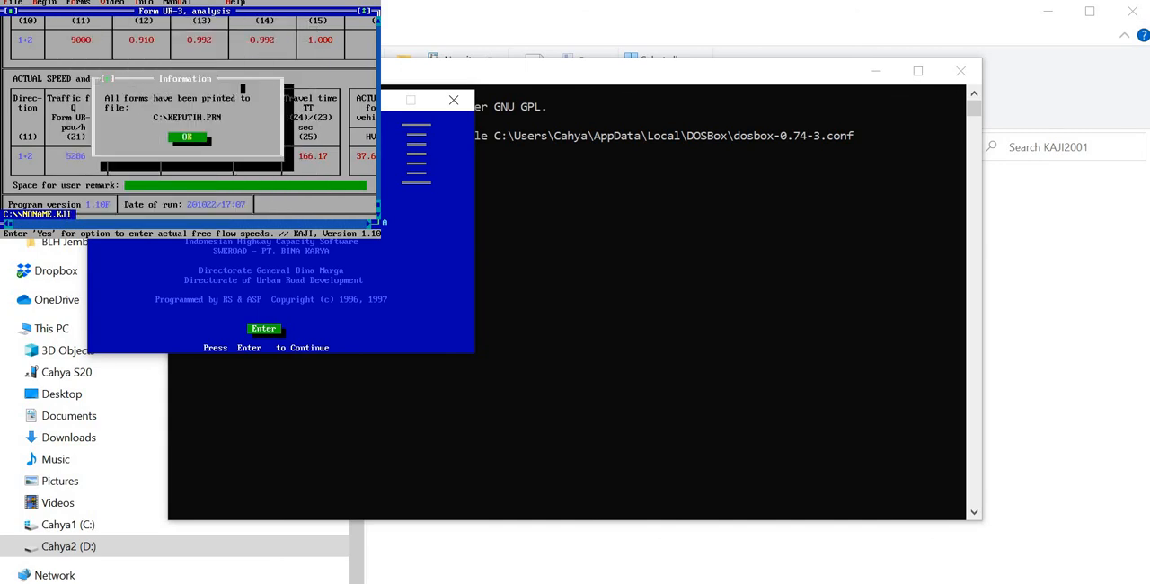
left_click(189, 136)
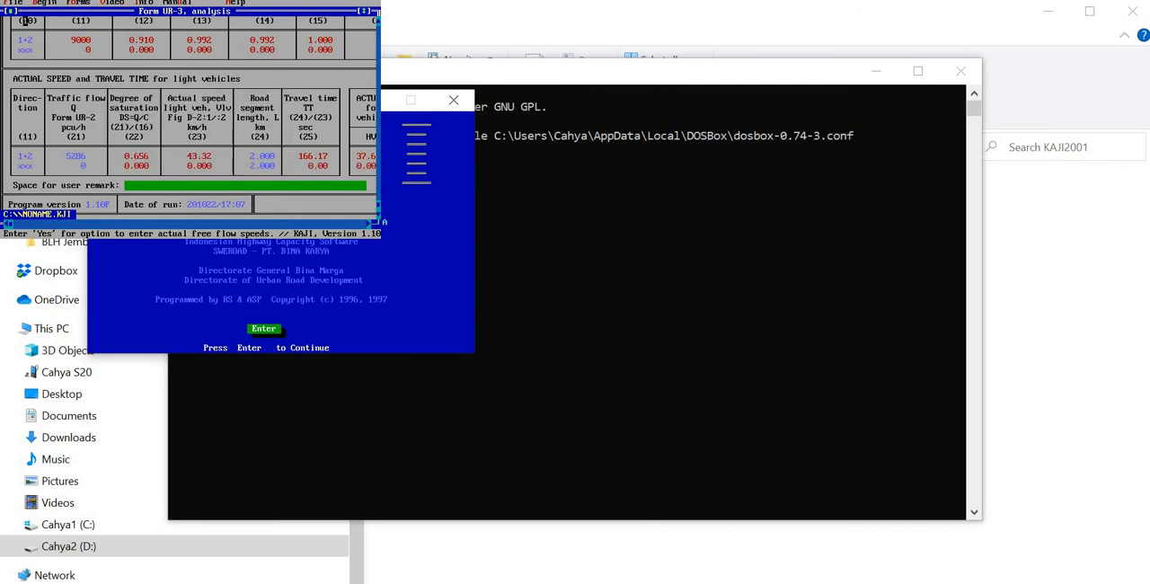
Step: Leave the full-screen DOSBox view, switch to Word and create a blank document in a maximized window
key("alt+Return")
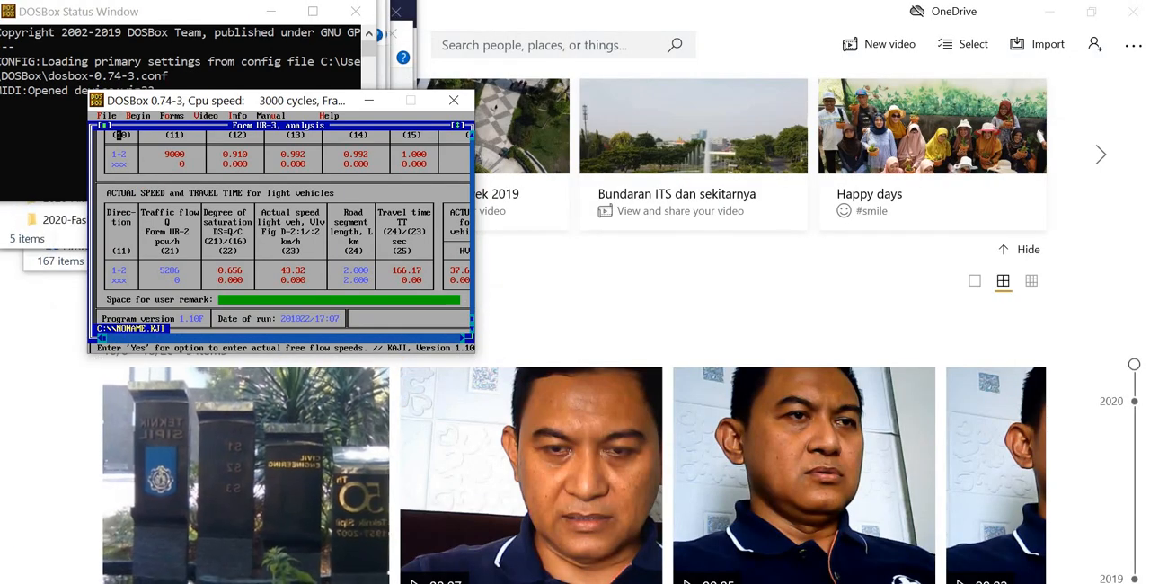
key("super")
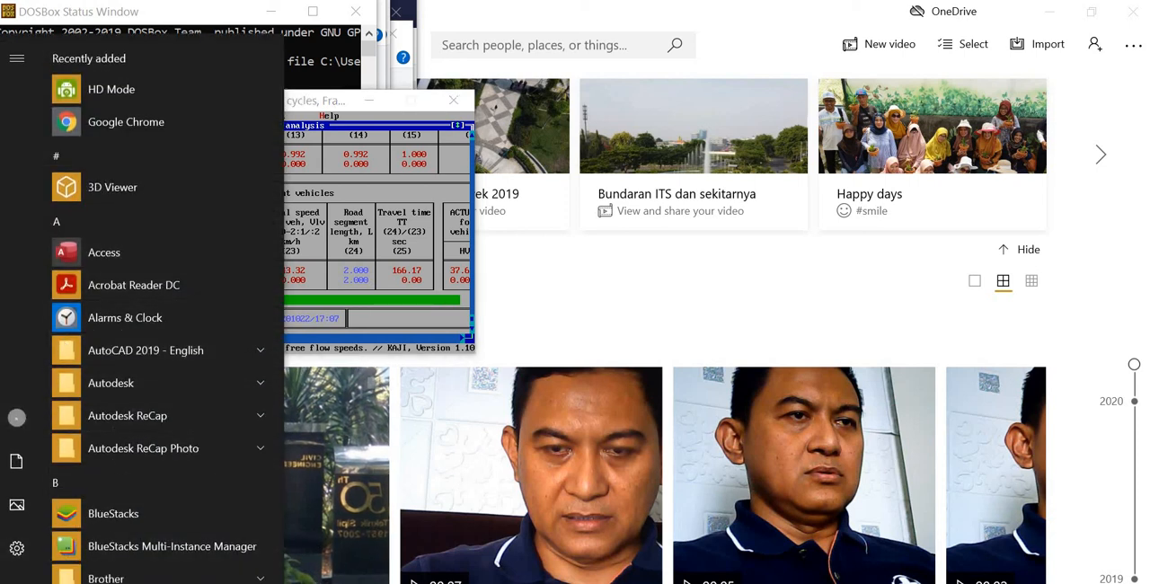
left_click(575, 582)
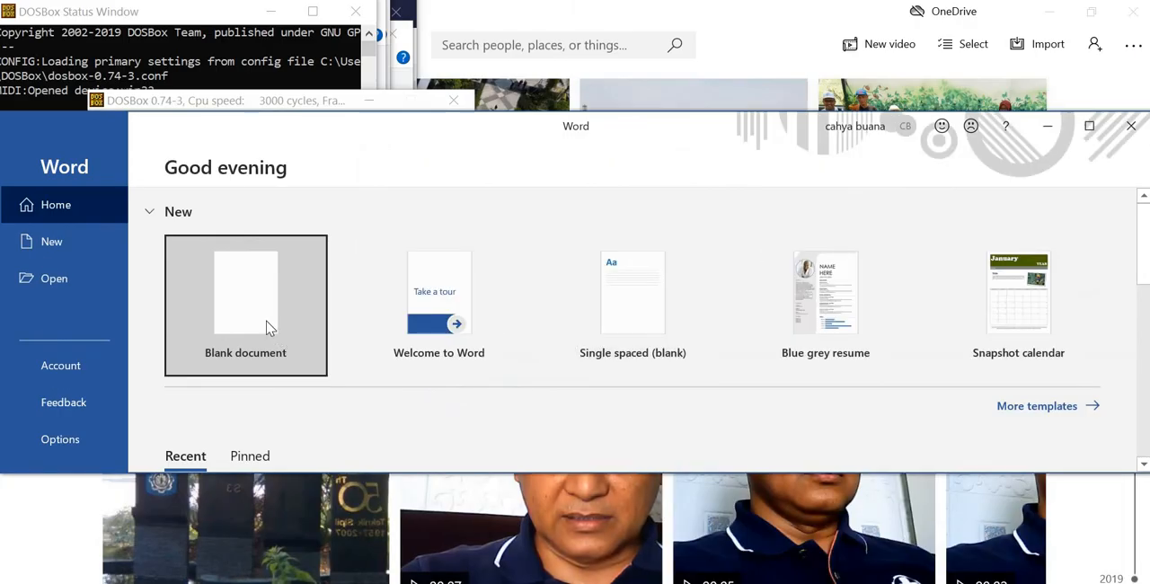
left_click(270, 328)
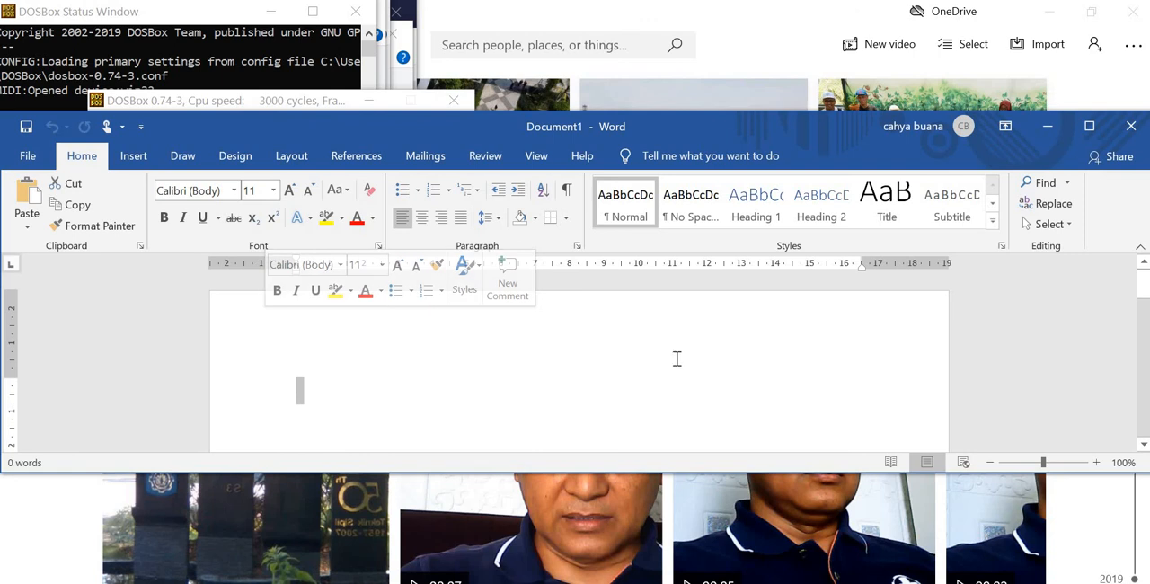
left_click(1087, 126)
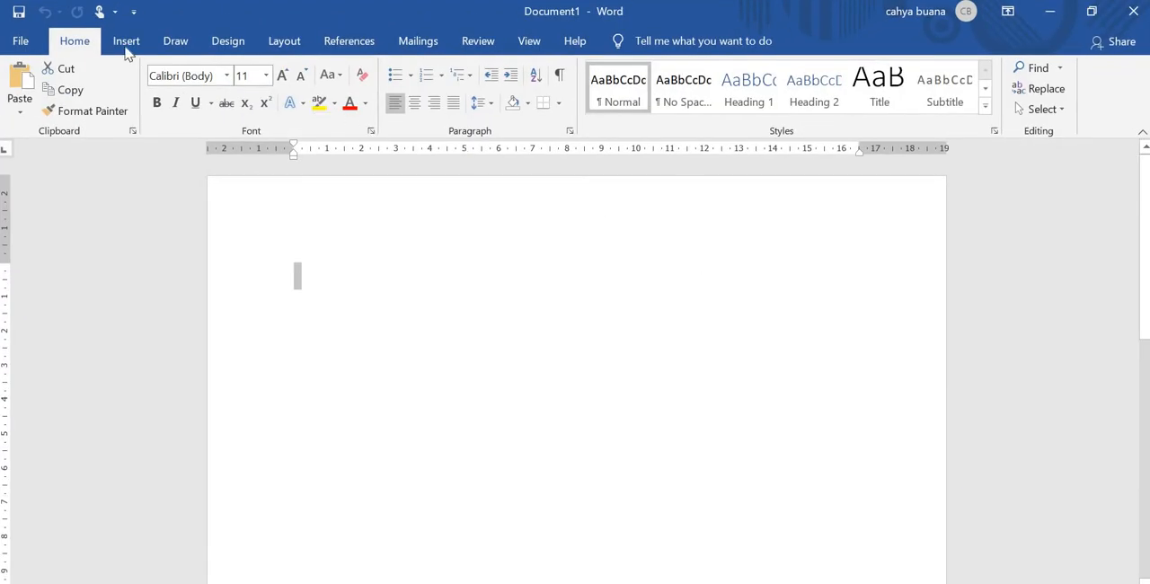
Step: Browse for a file to open in the KAJI2001\SOURCE folder on drive D, with all file types listed
left_click(33, 41)
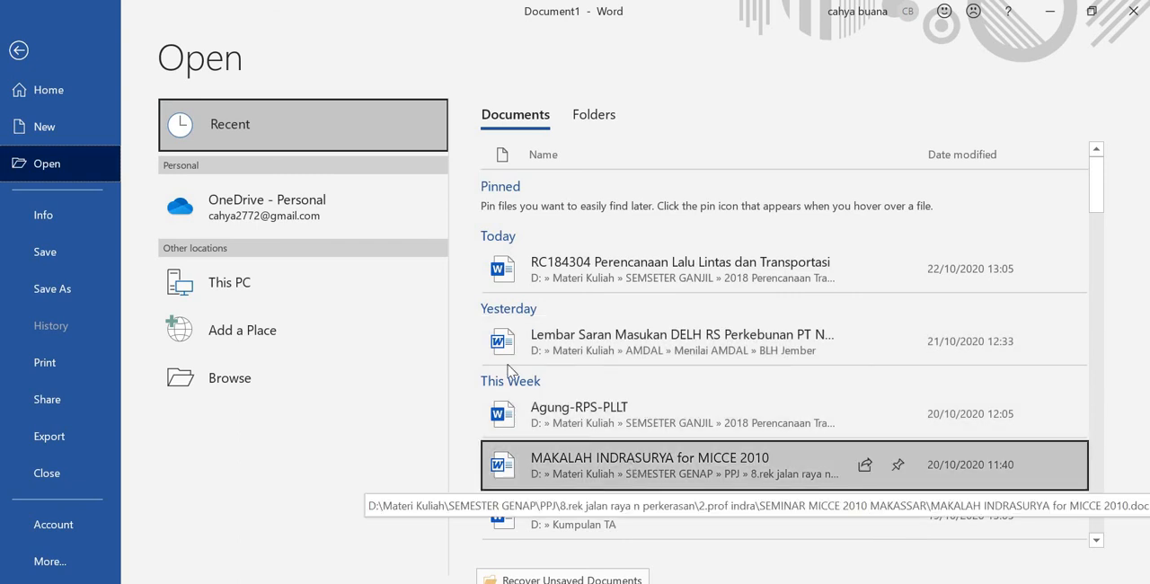
left_click(287, 370)
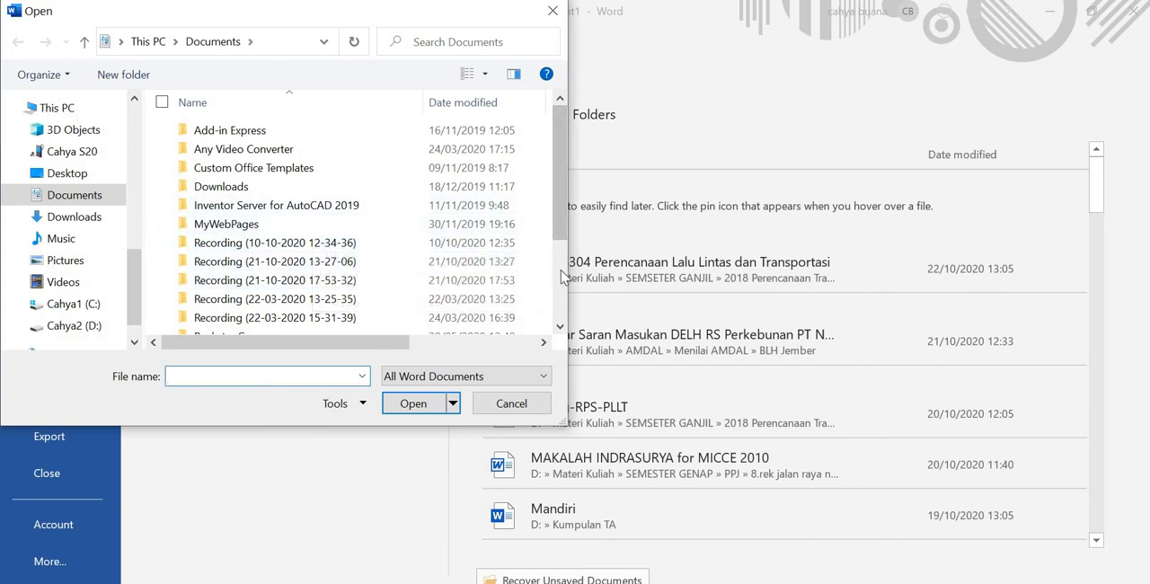
scroll(556, 277, "down", 2)
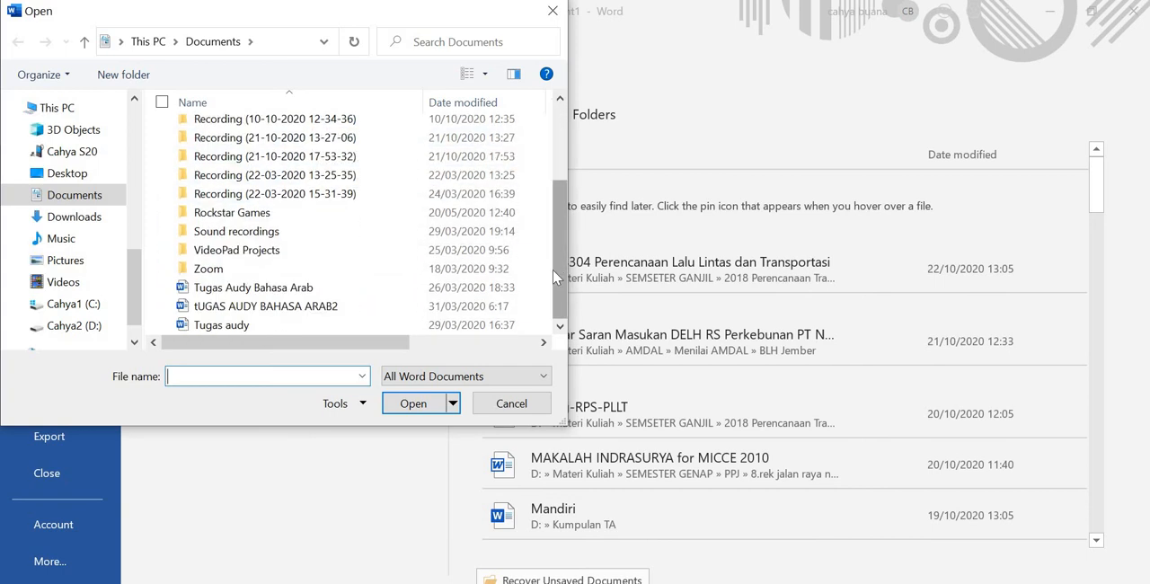
left_click(81, 325)
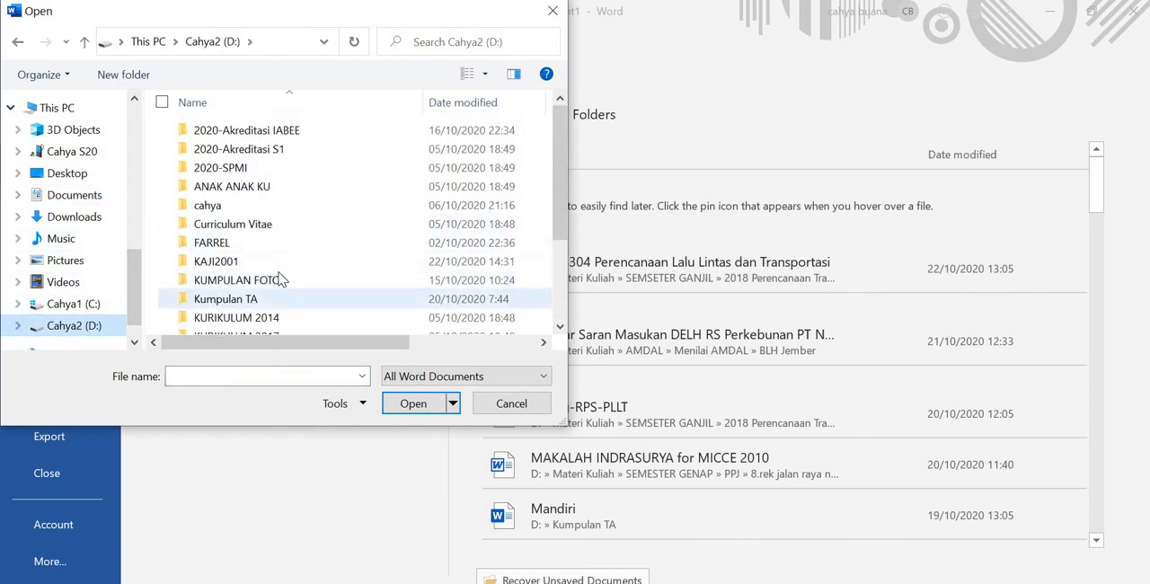
double_click(216, 261)
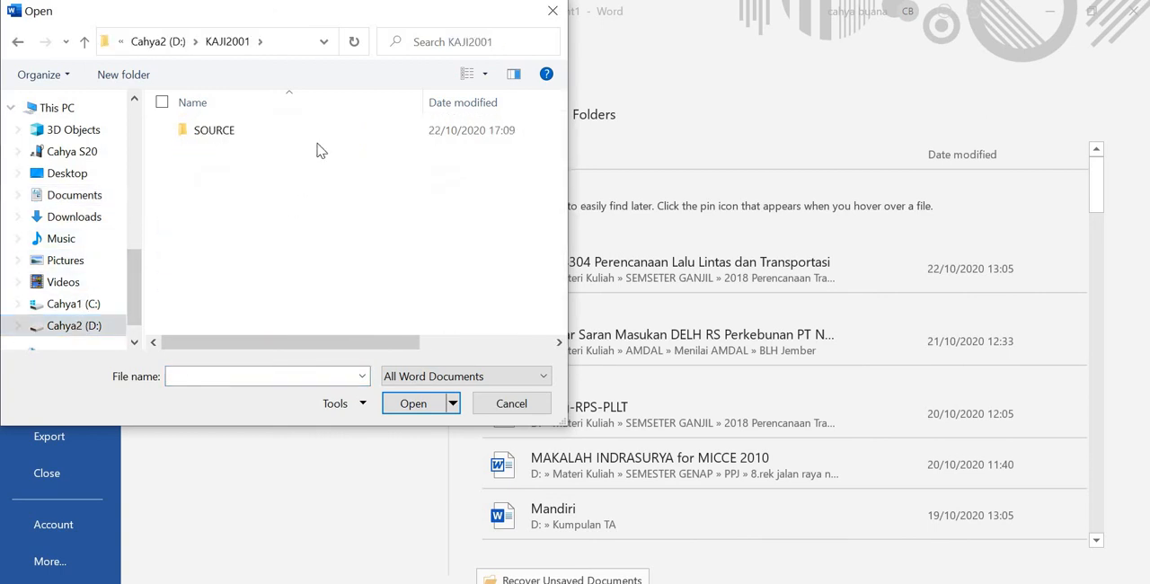
double_click(327, 134)
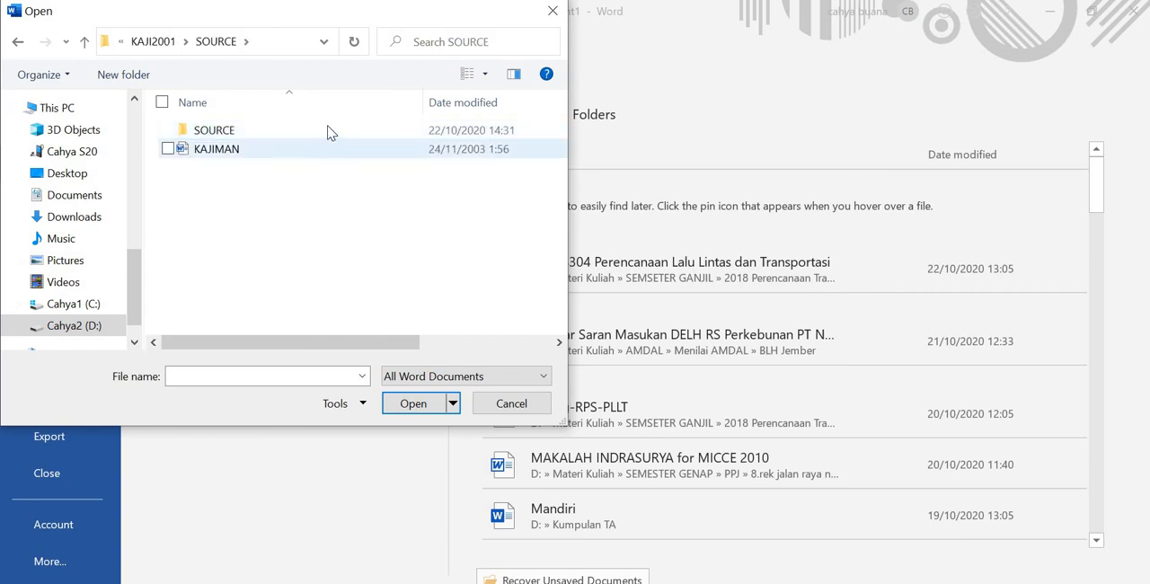
double_click(329, 132)
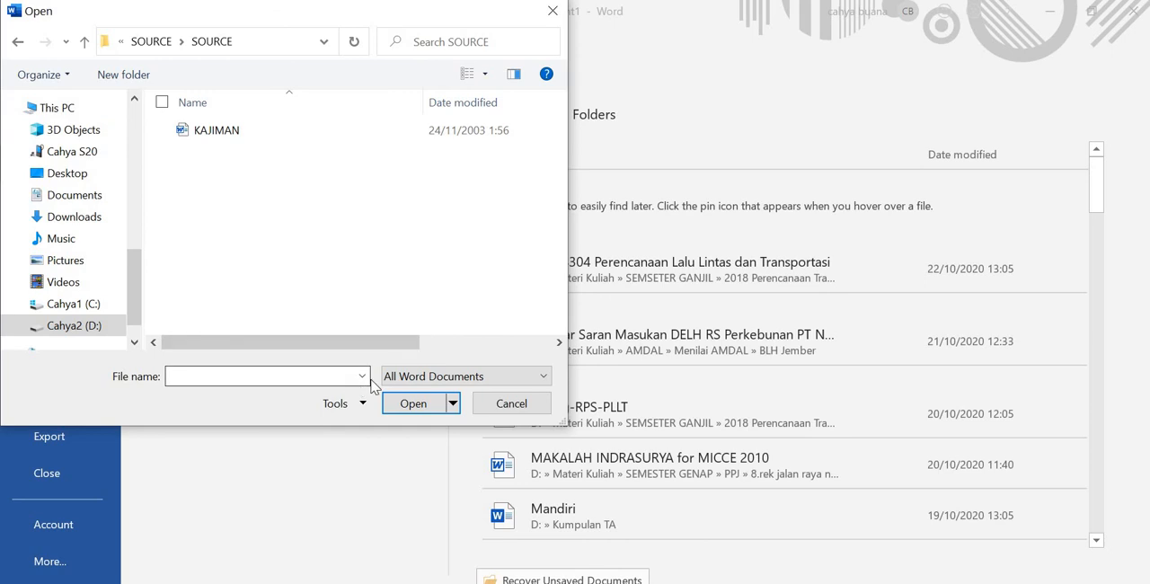
left_click(542, 382)
left_click(400, 103)
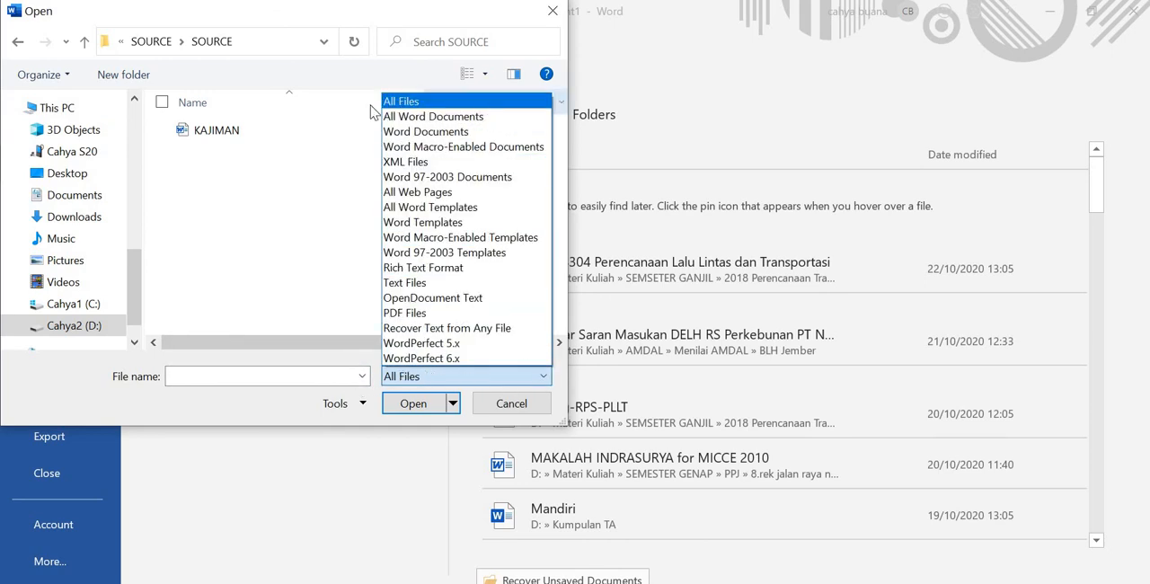
left_click(27, 45)
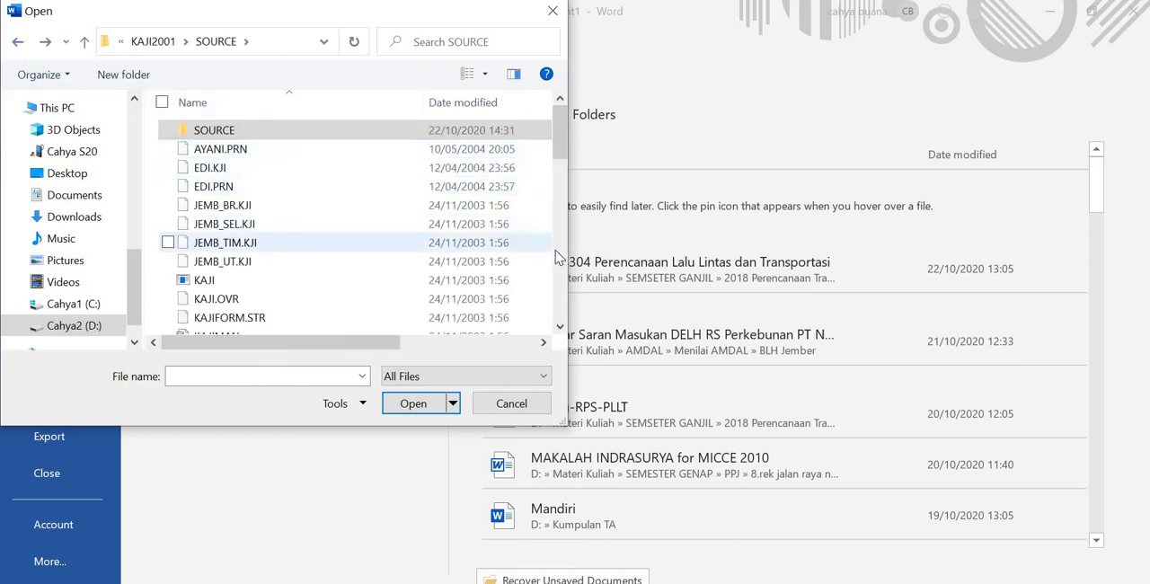
Step: Open KEPUTIH.PRN with the Windows (Default) text encoding and maximize its window
left_click(559, 262)
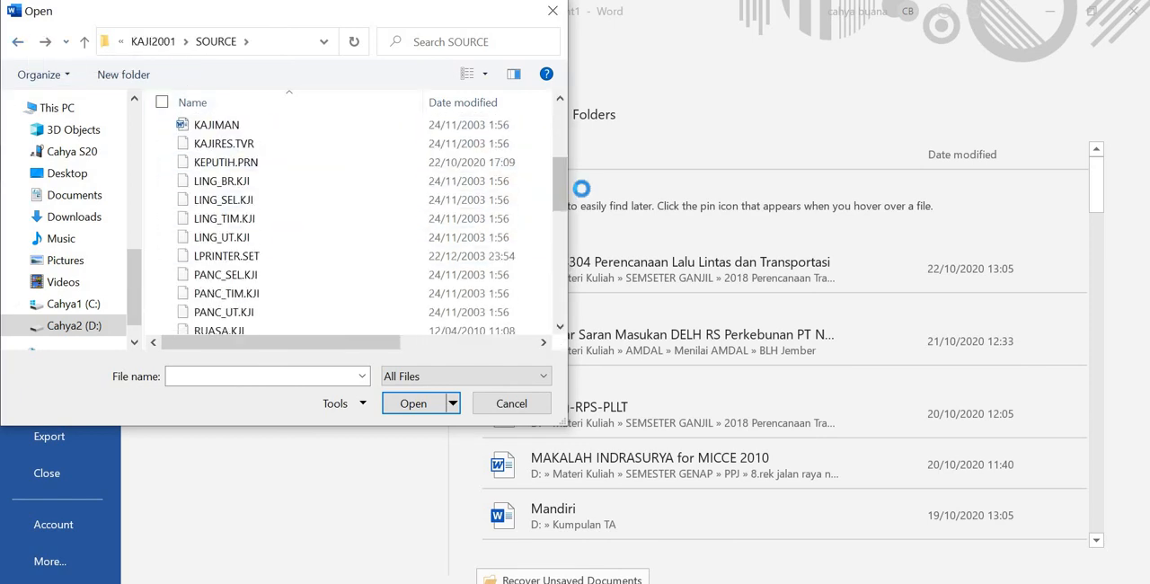
double_click(258, 163)
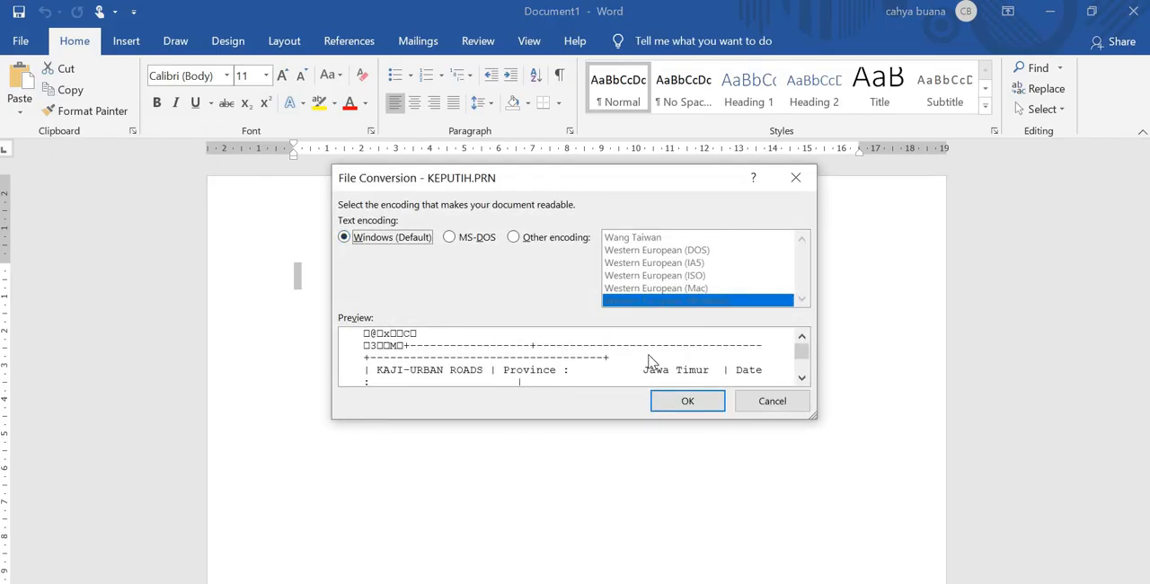
left_click(689, 400)
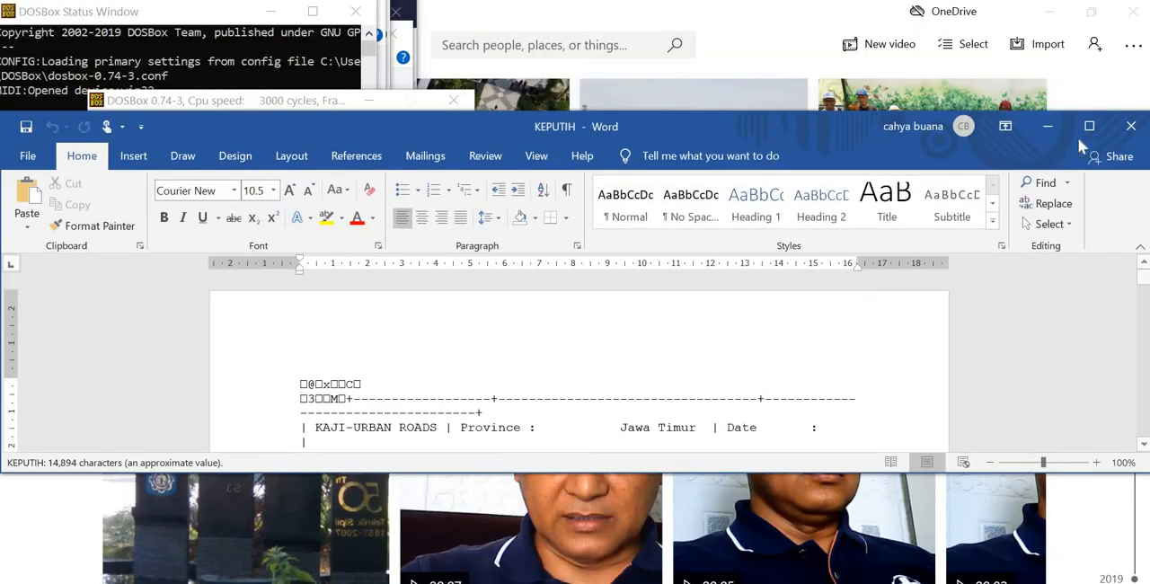
left_click(1079, 136)
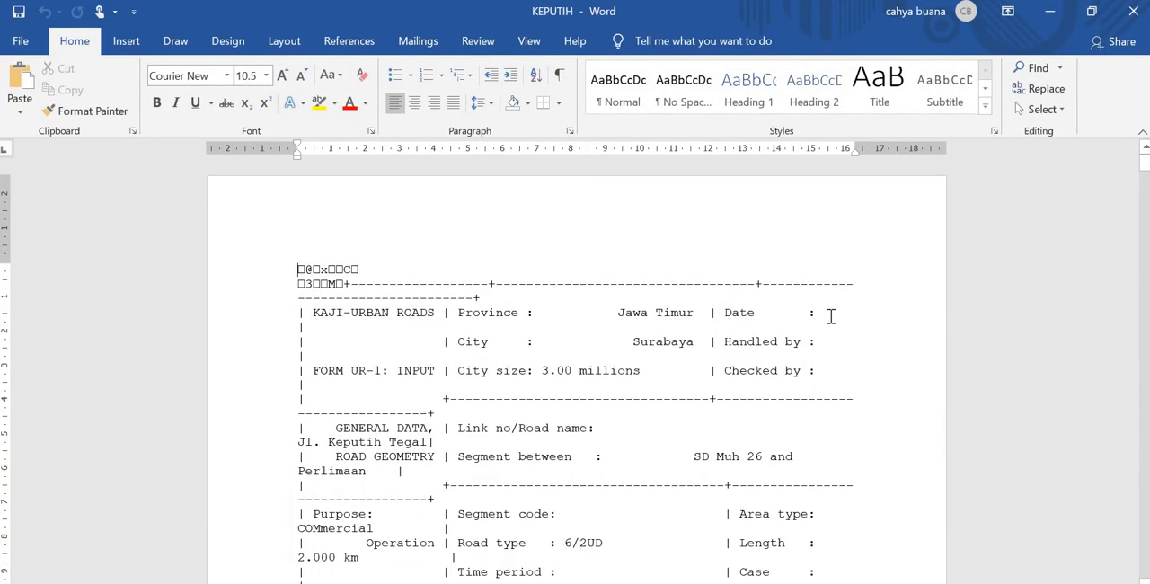
Step: Set the font size of the entire KEPUTIH document to 6
scroll(770, 411, "down", 20)
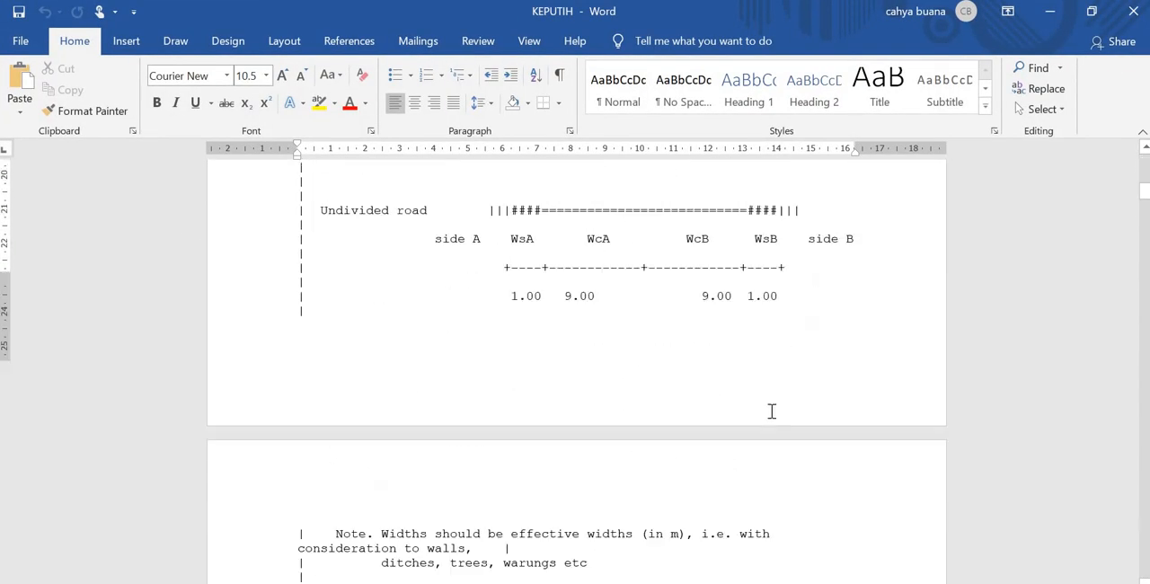
scroll(772, 411, "up", 20)
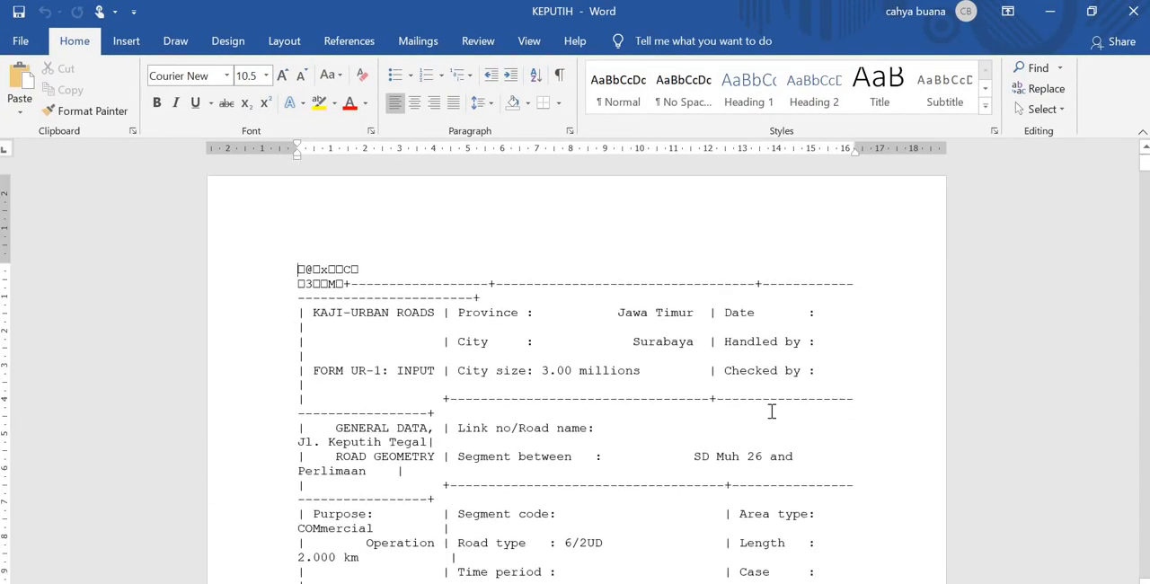
key("ctrl+a")
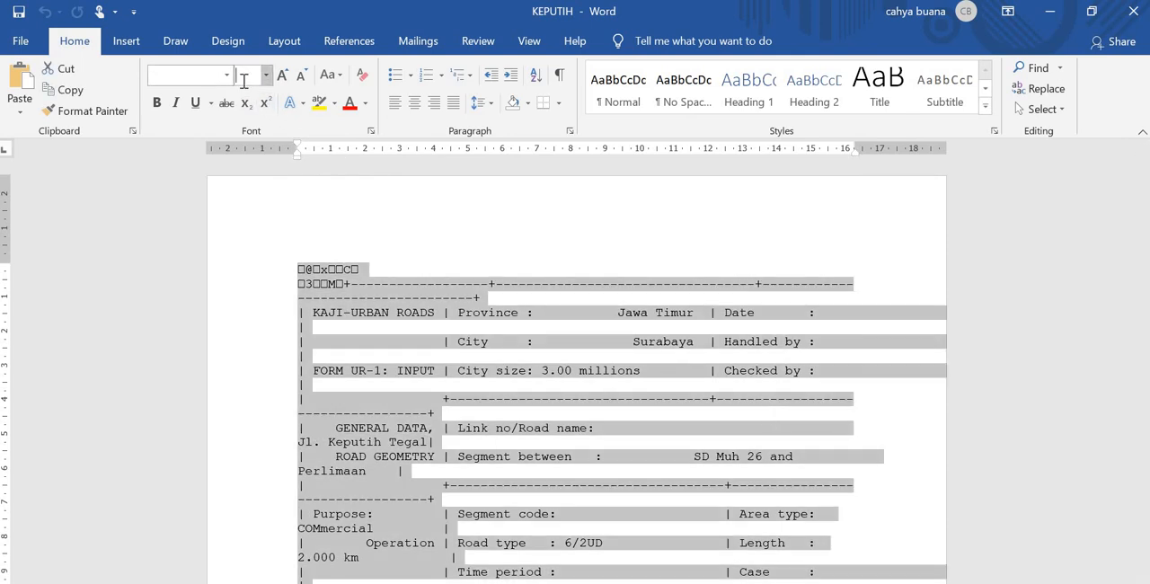
type("6")
key("Return")
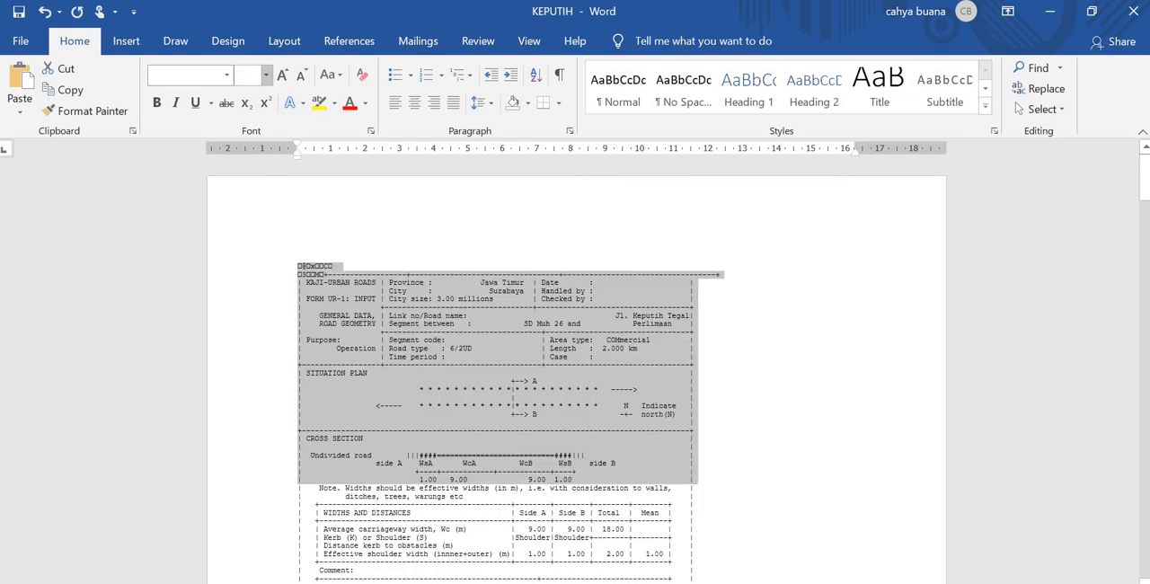
left_click(762, 379)
Step: Review the layout of the exported UR forms throughout the document, including the speed and capacity tables of UR-3
scroll(763, 379, "down", 10)
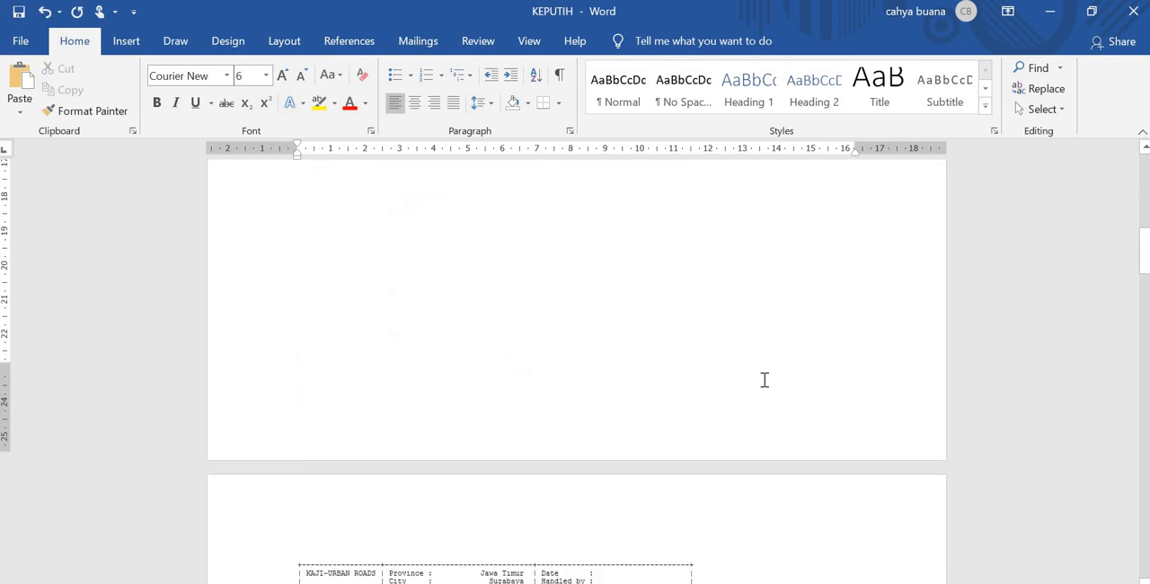
scroll(763, 379, "down", 15)
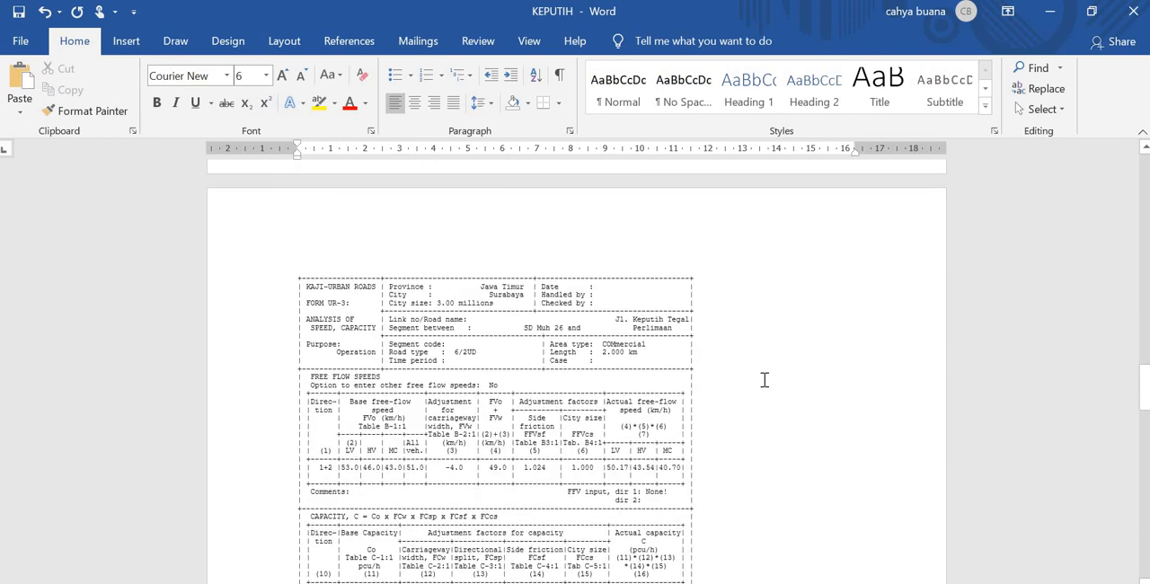
scroll(764, 378, "down", 15)
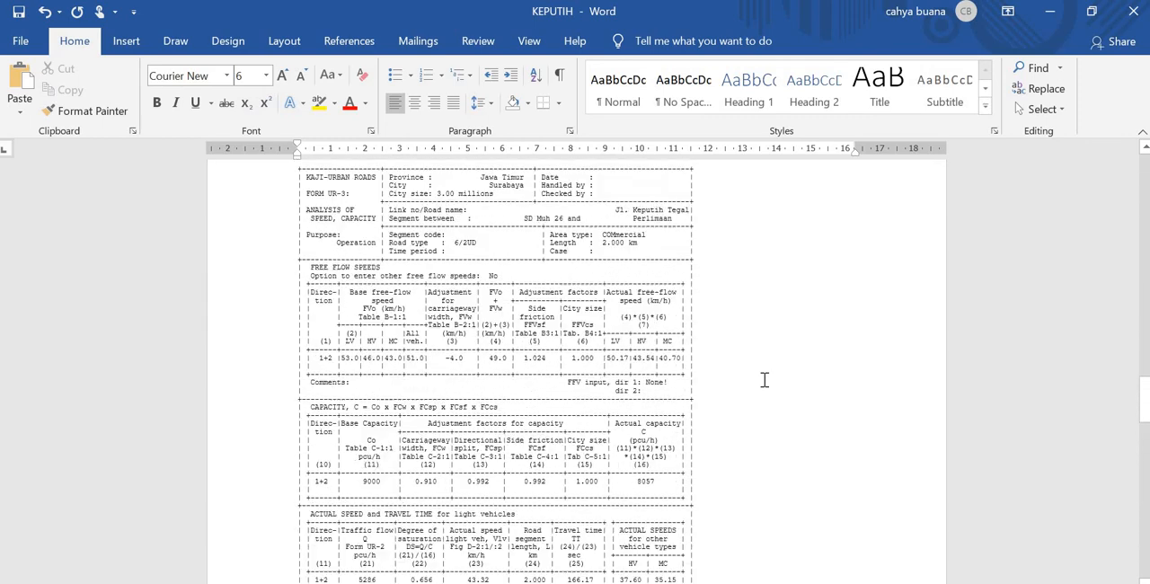
scroll(763, 379, "down", 15)
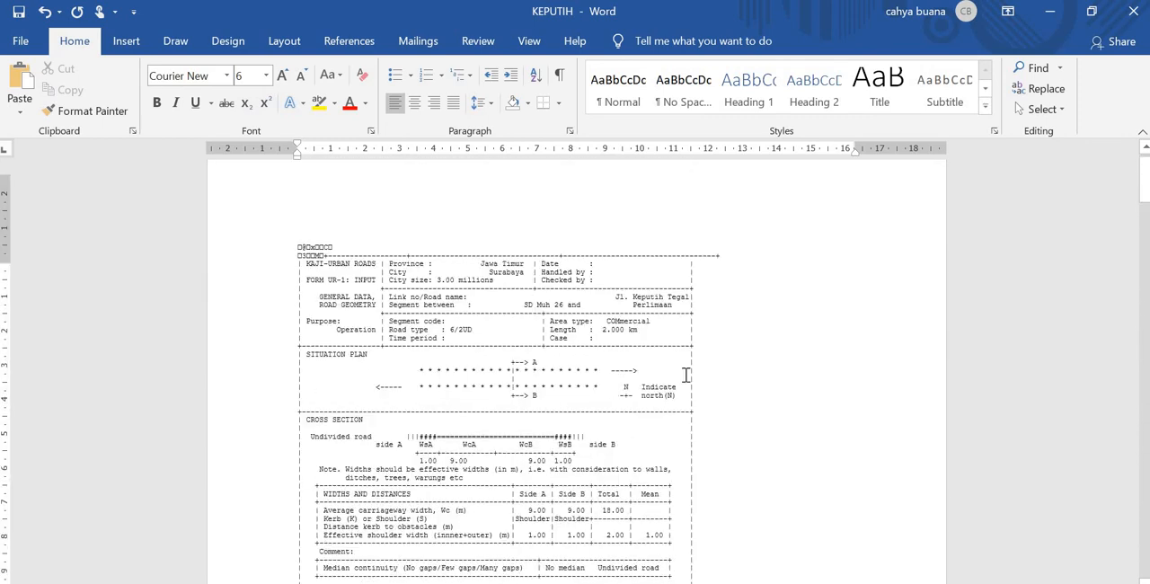
scroll(685, 375, "up", 1)
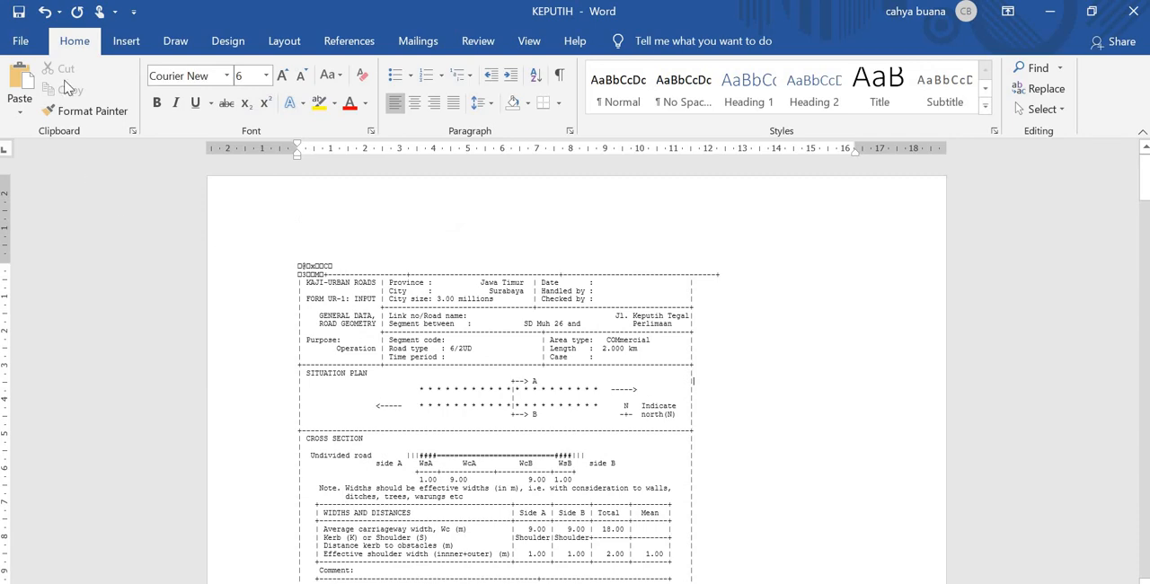
Step: Save a copy of the document in the KAJI2001\SOURCE folder as a Word Document, keeping the file name KEPUTIH.PRN
left_click(21, 41)
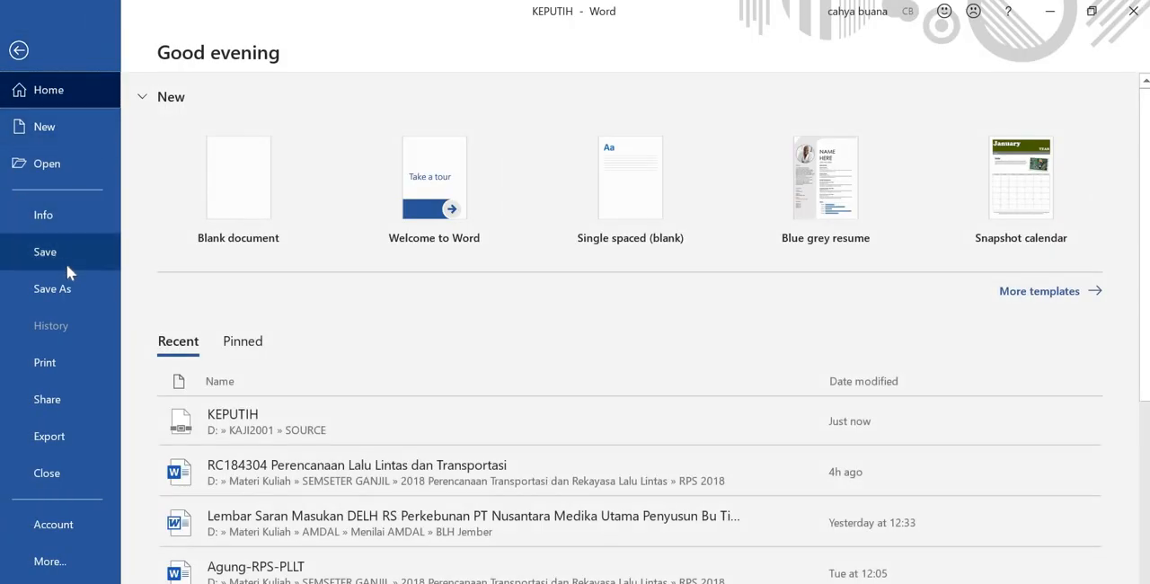
left_click(85, 289)
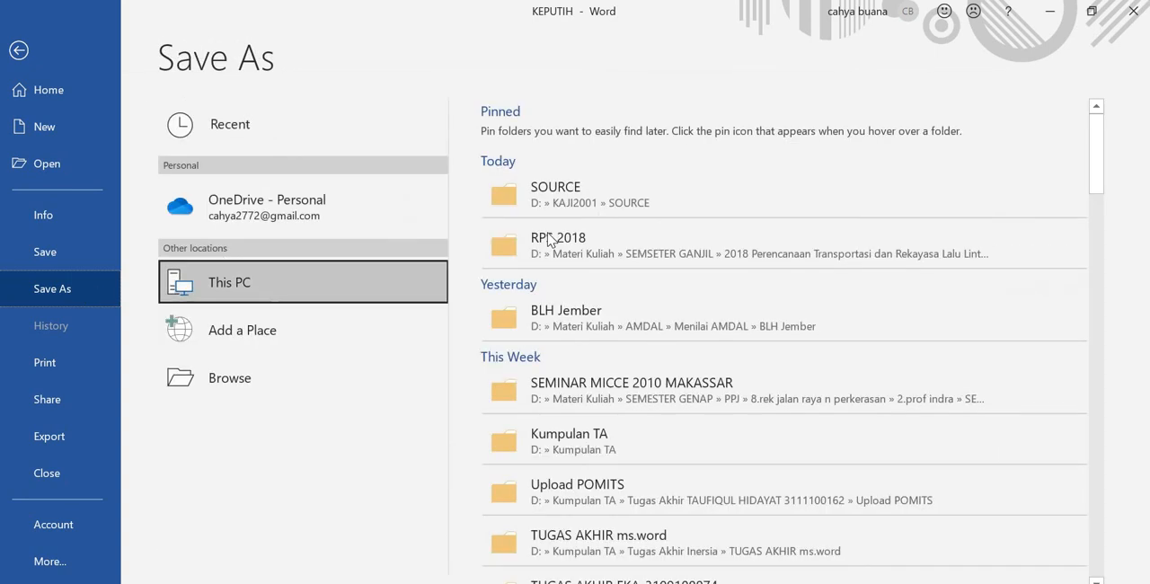
left_click(660, 202)
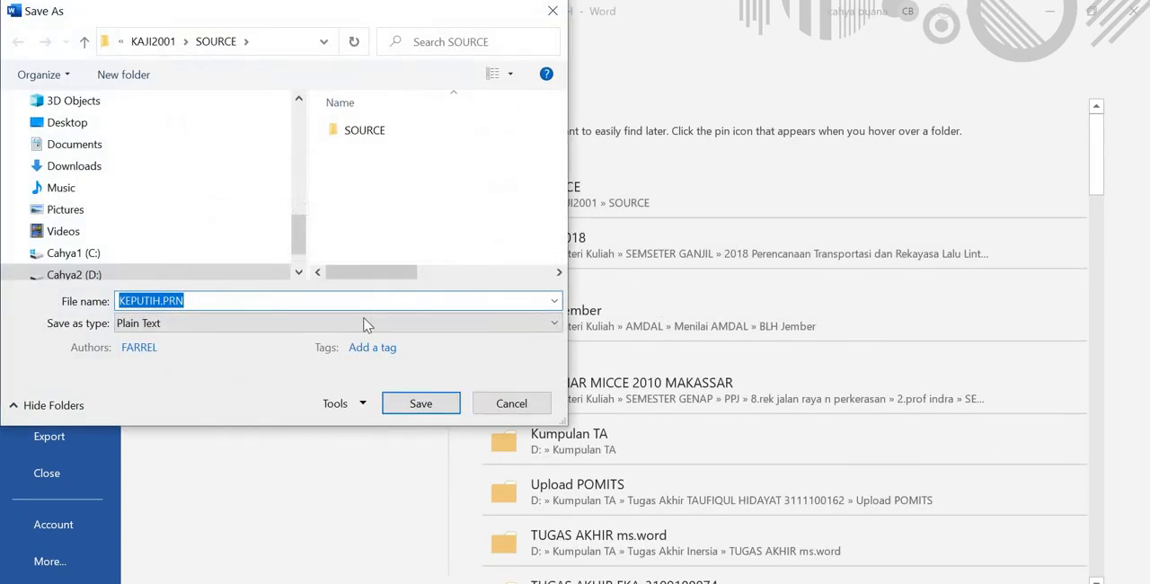
left_click(364, 323)
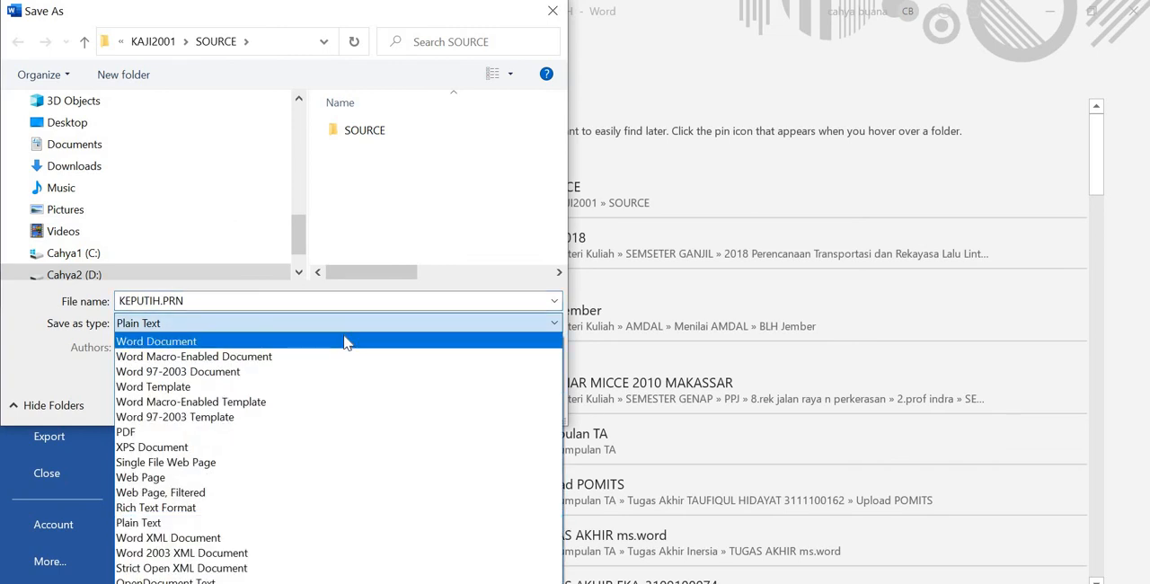
left_click(345, 341)
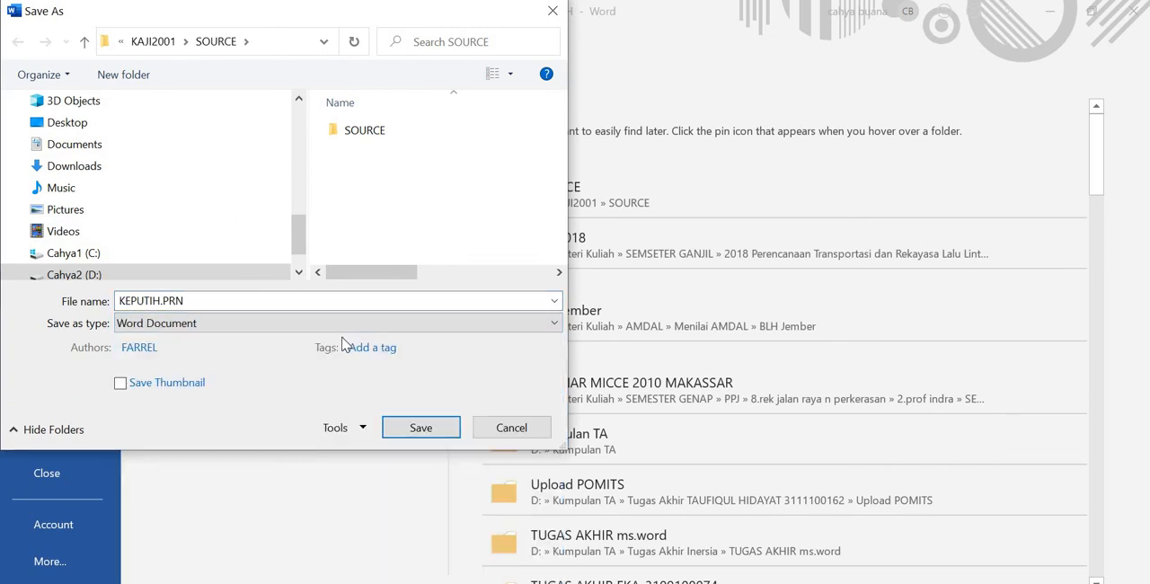
left_click(426, 429)
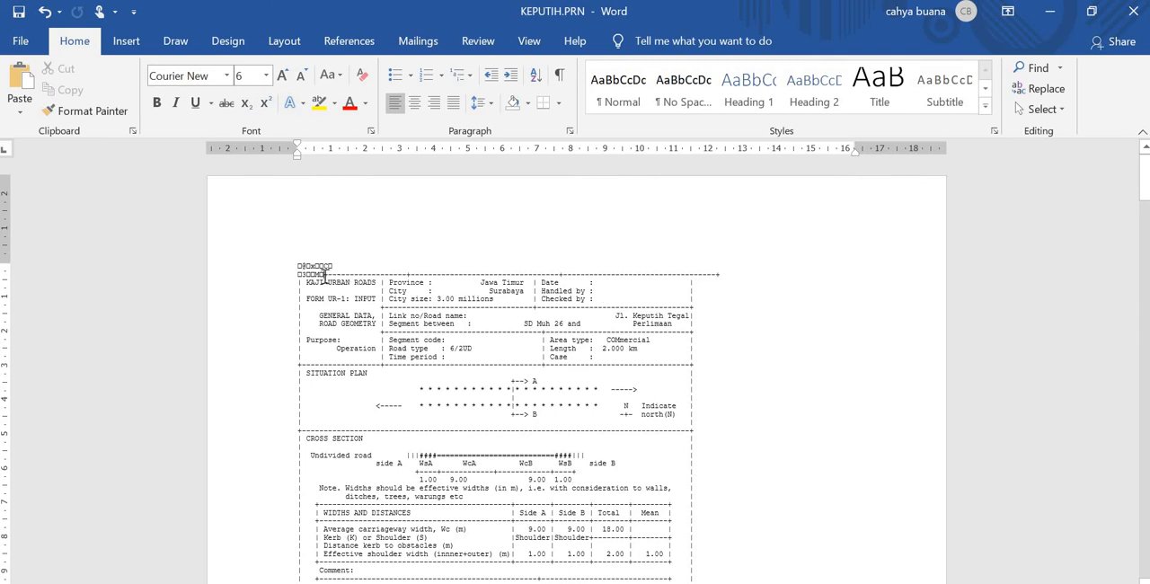
Step: Delete the stray symbols before the upper border of FORM UR-1 at the start of the document
key("ctrl+z")
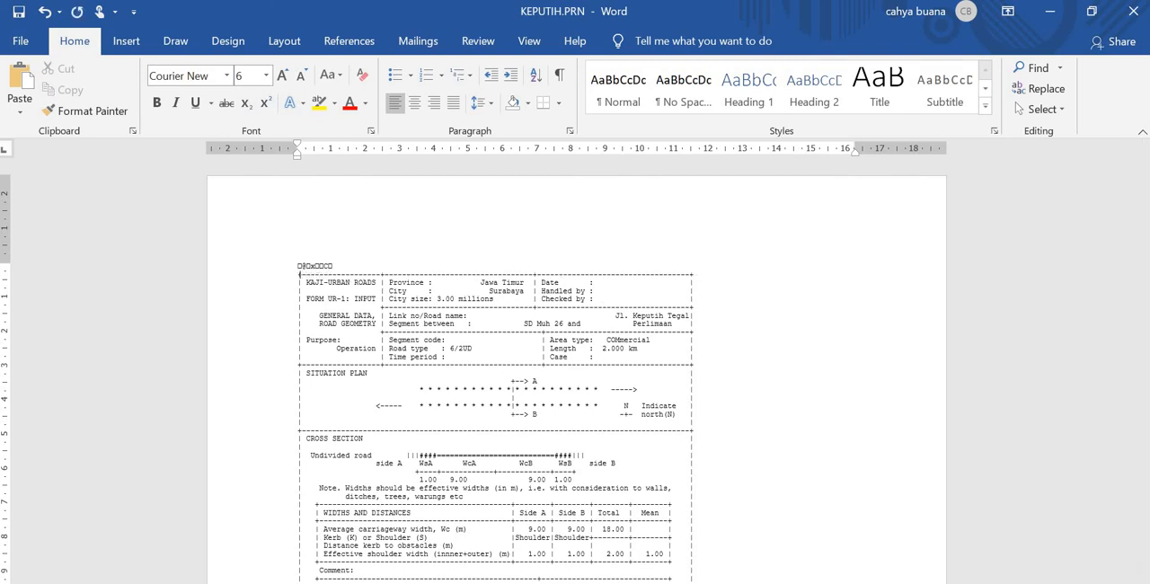
key("BackSpace")
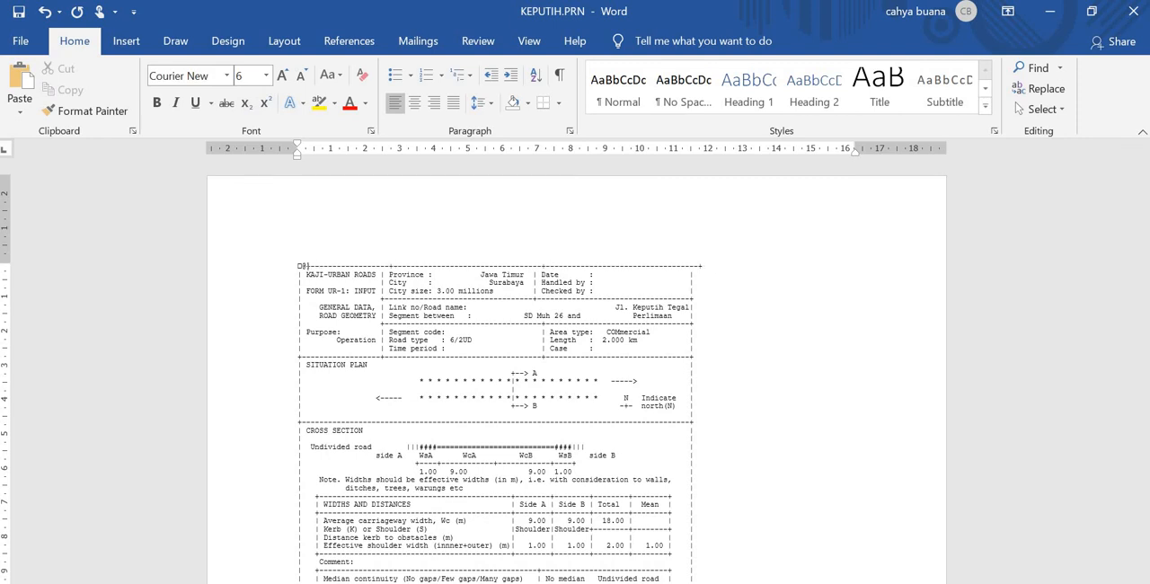